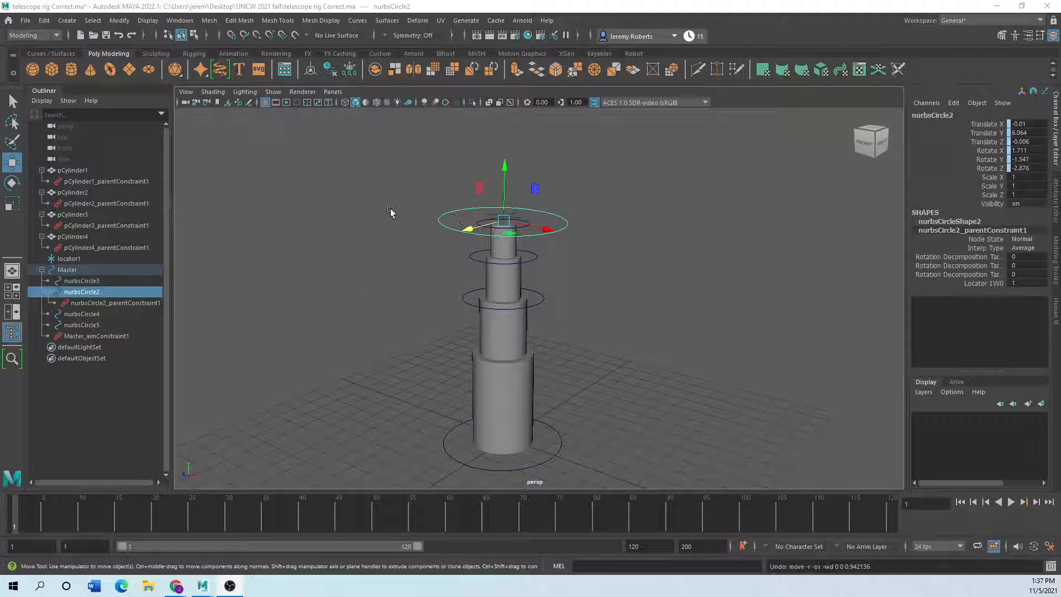
- Test the finished telescope rig by moving its top control circle and the locator, undoing the trial moves
left_click_drag(505, 177, 499, 315)
left_click(501, 218)
key("ctrl+z")
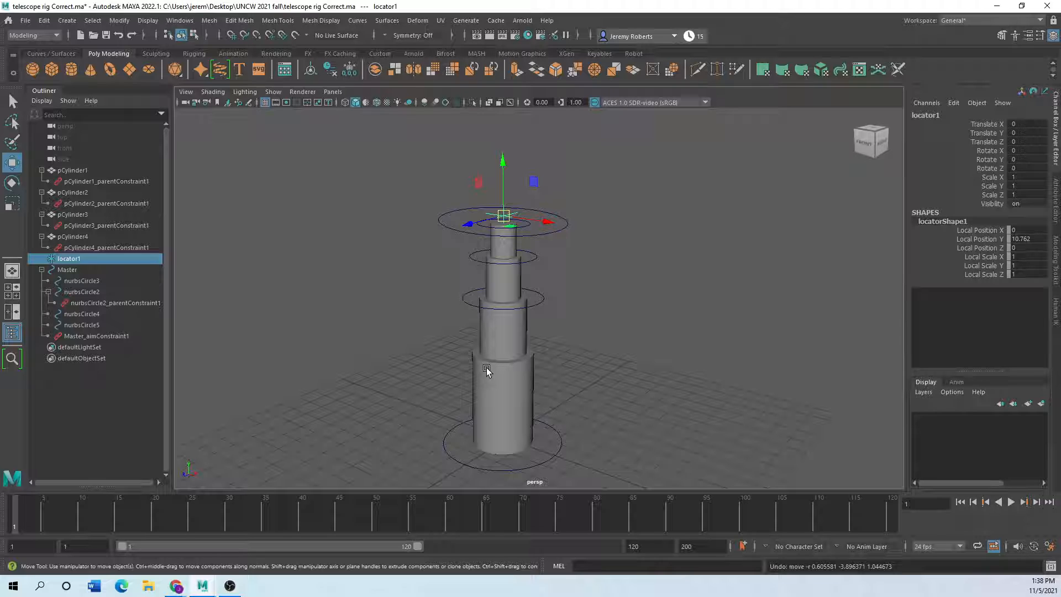
left_click(432, 217)
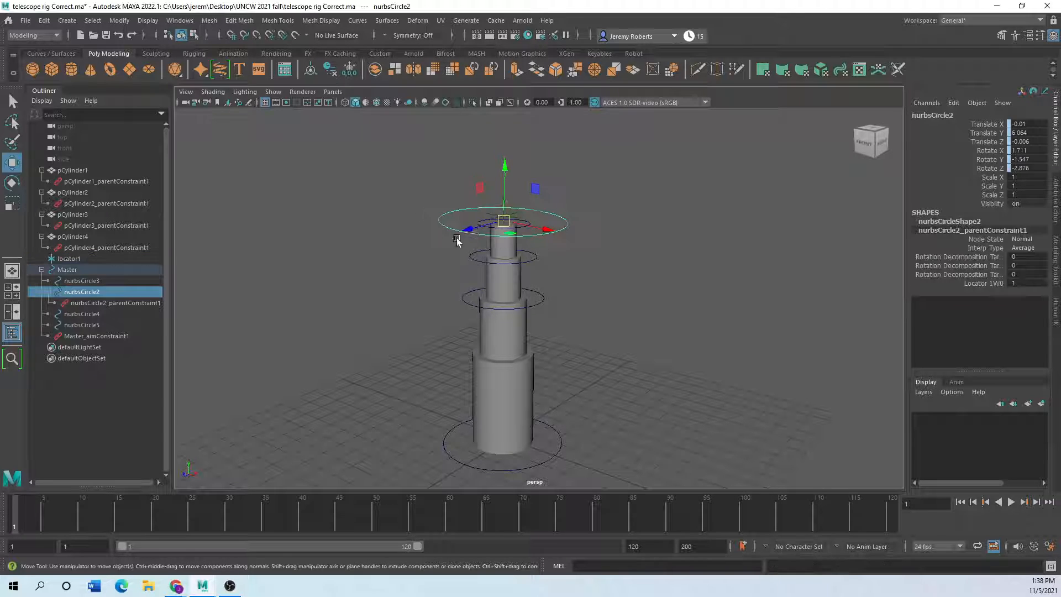
mouse_move(510, 183)
left_mouse_down()
mouse_move(518, 303)
mouse_move(506, 290)
mouse_move(506, 182)
mouse_move(506, 296)
mouse_move(503, 174)
mouse_move(500, 320)
mouse_move(502, 165)
left_mouse_up()
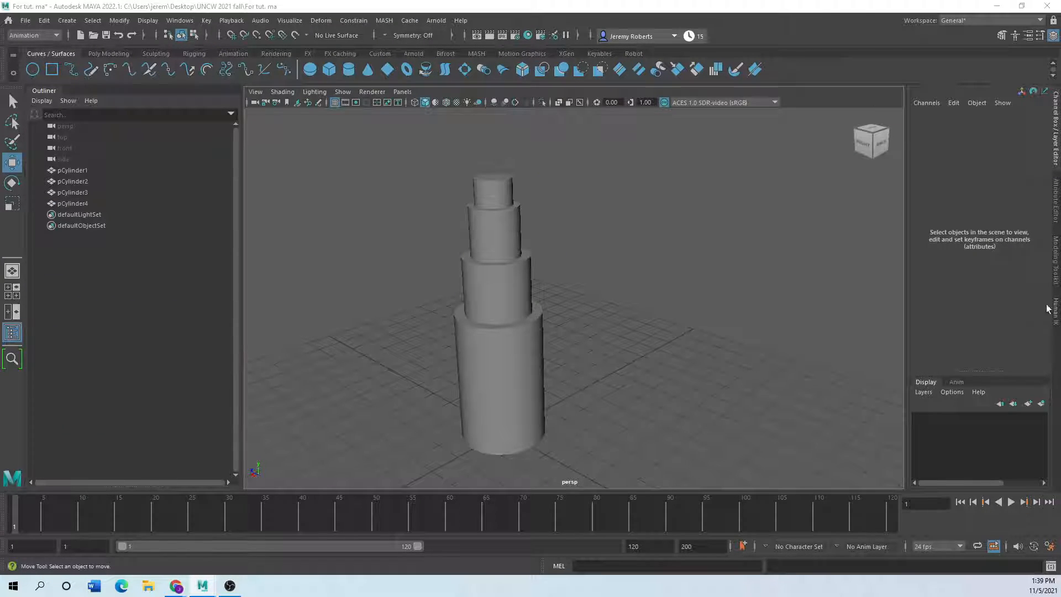
- Check the separate telescope cylinders by selecting them individually and all four together
left_click(485, 284)
left_click(503, 194)
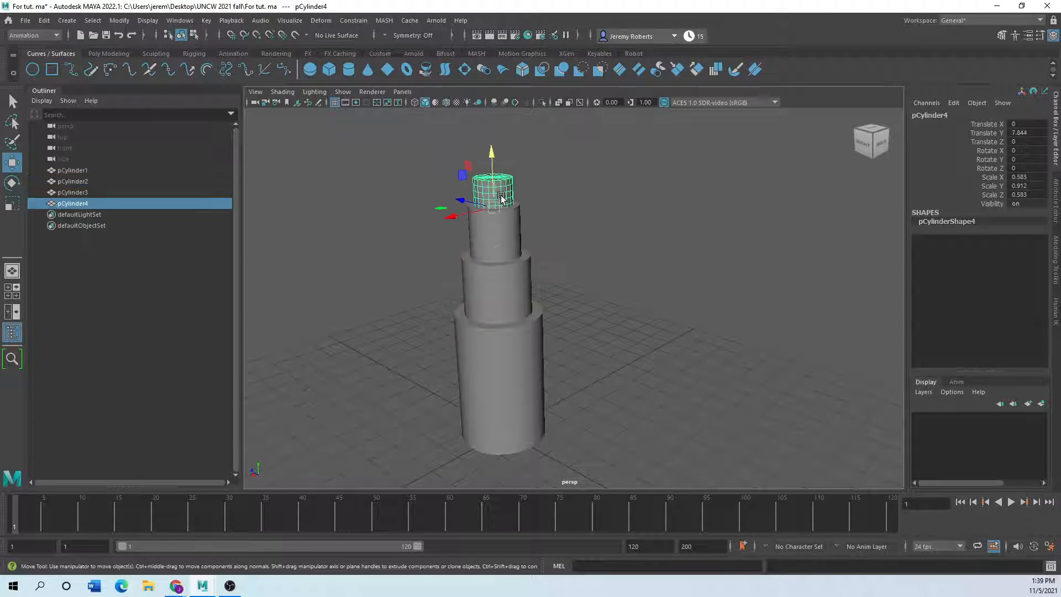
left_click(508, 231)
left_click(510, 309)
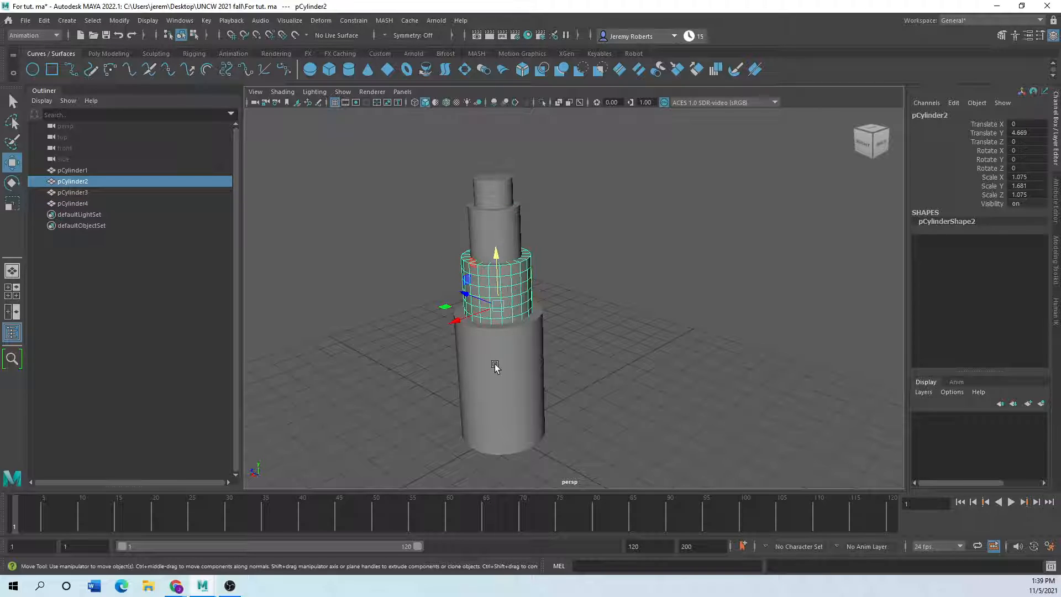
scroll(471, 378, "down", 3)
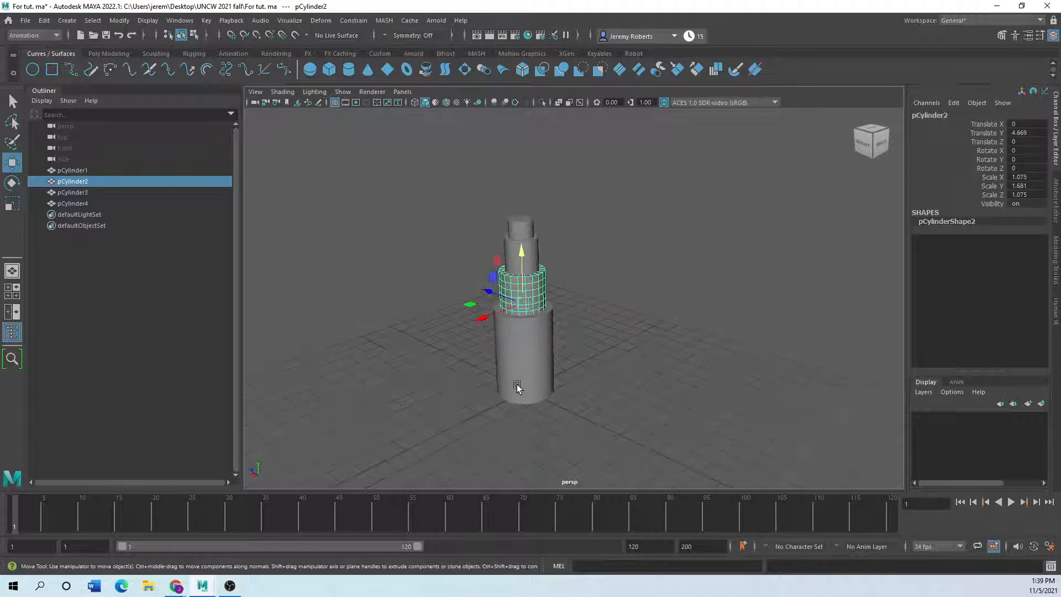
left_click_drag(603, 208, 475, 364)
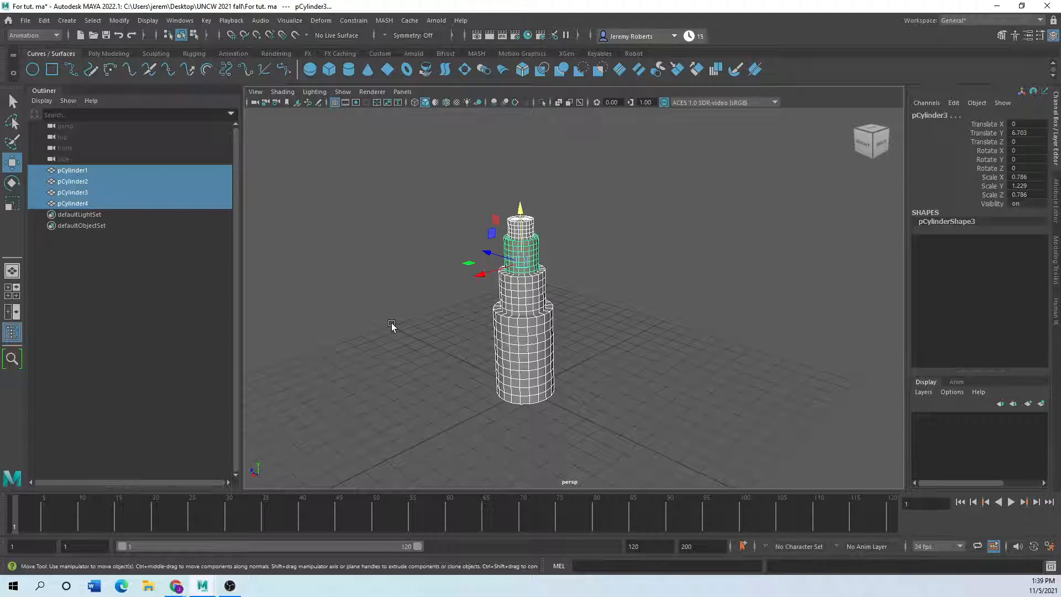
- In the front view, lower the second cylinder into the base to about 3.15 in Translate Y, leaving a thin rim exposed
key("space")
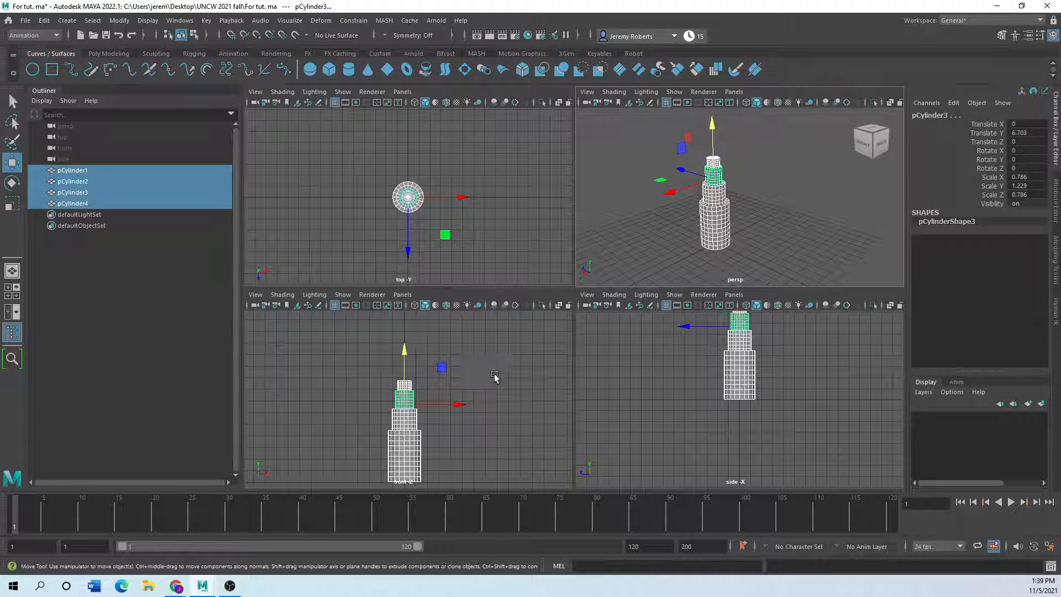
key("space")
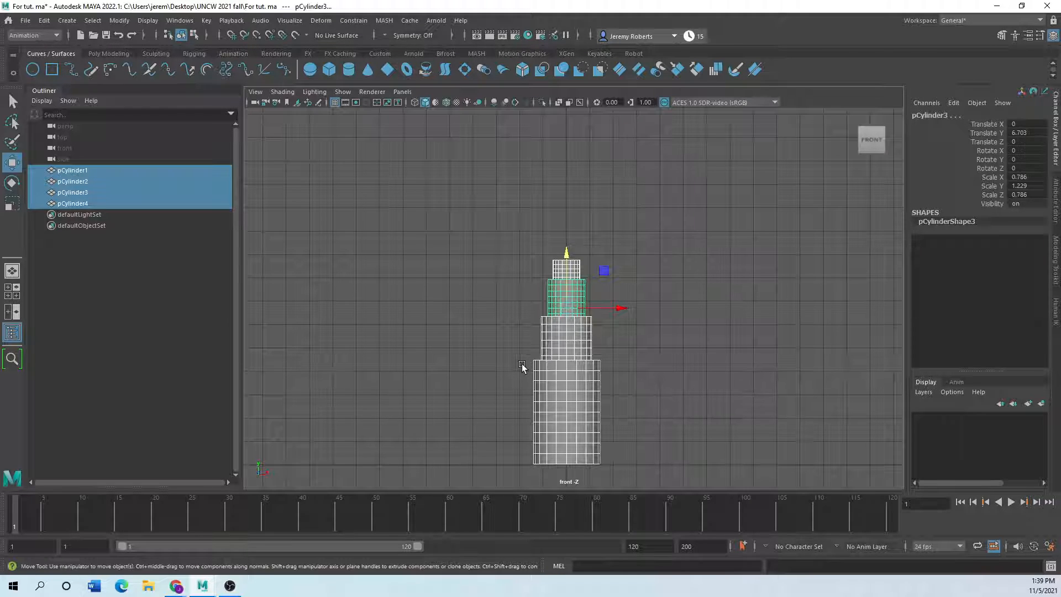
middle_click_drag(522, 364, 466, 299, "alt")
scroll(555, 317, "up", 4)
middle_click_drag(591, 319, 638, 343, "alt")
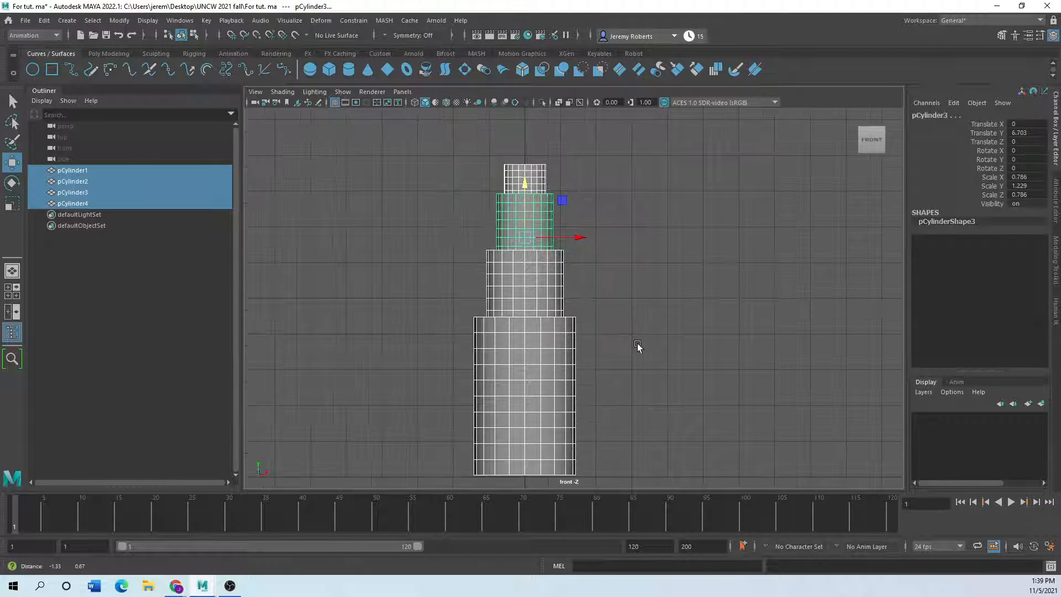
left_click(552, 293)
left_click_drag(524, 260, 523, 315)
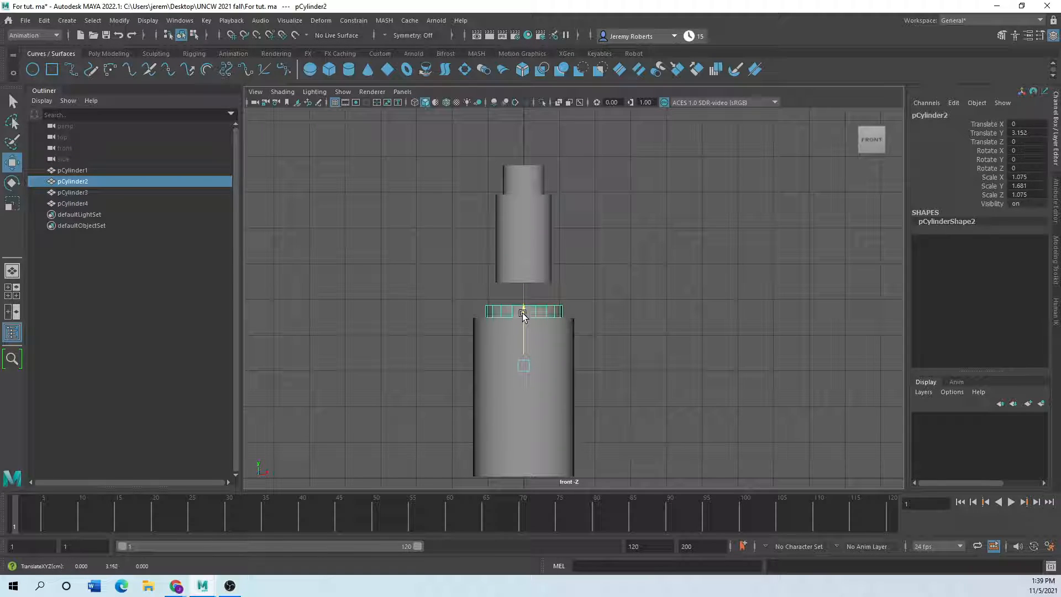
- Lower the third and fourth cylinders into the base as stepped rims, with the topmost one at about 4.33 in Translate Y
left_click(533, 242)
left_click_drag(522, 188, 515, 292)
left_click(525, 208)
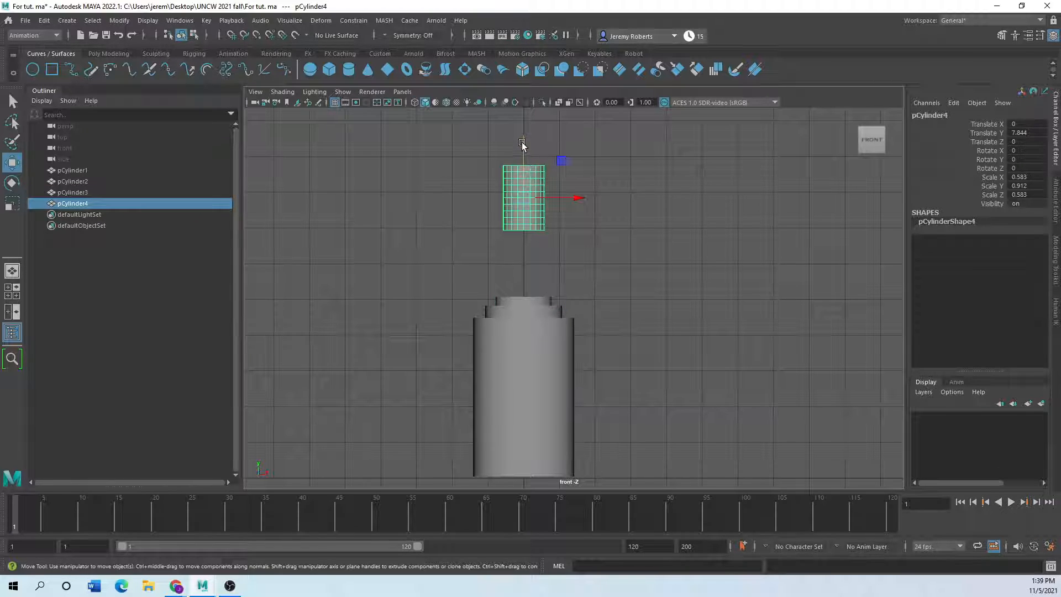
left_click_drag(525, 154, 520, 270)
left_click(614, 364)
- Examine the exposed rims of the nested cylinders in the front view
scroll(536, 337, "up", 3)
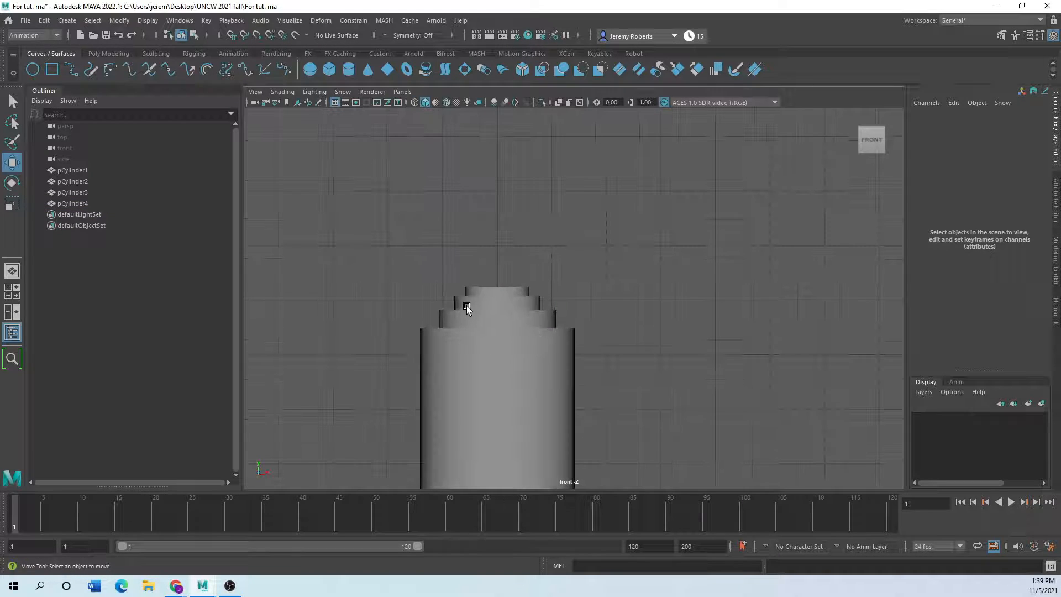
left_click(470, 305)
left_click(476, 330)
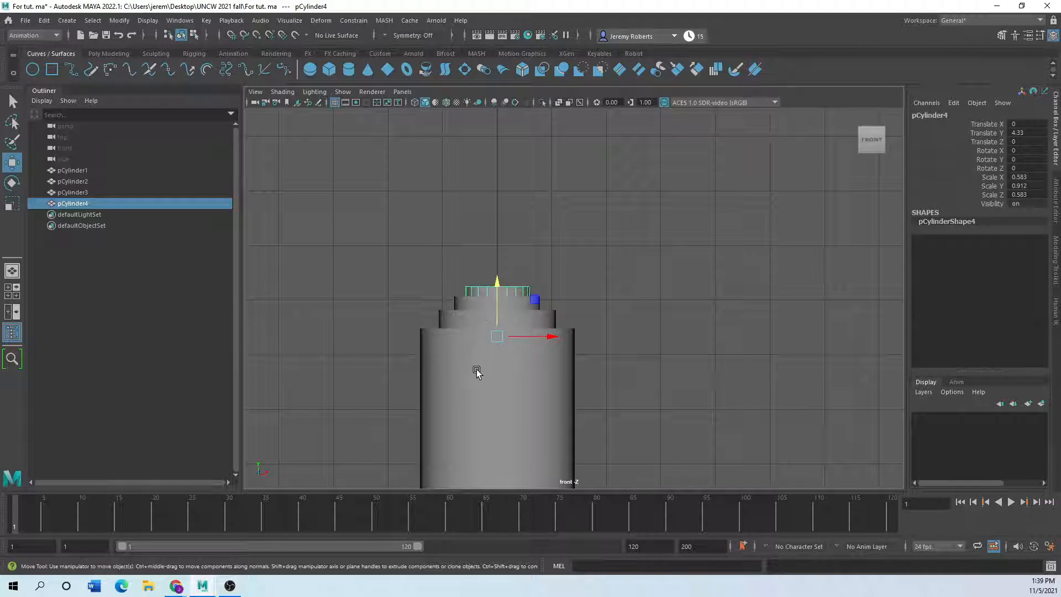
scroll(526, 281, "down", 3)
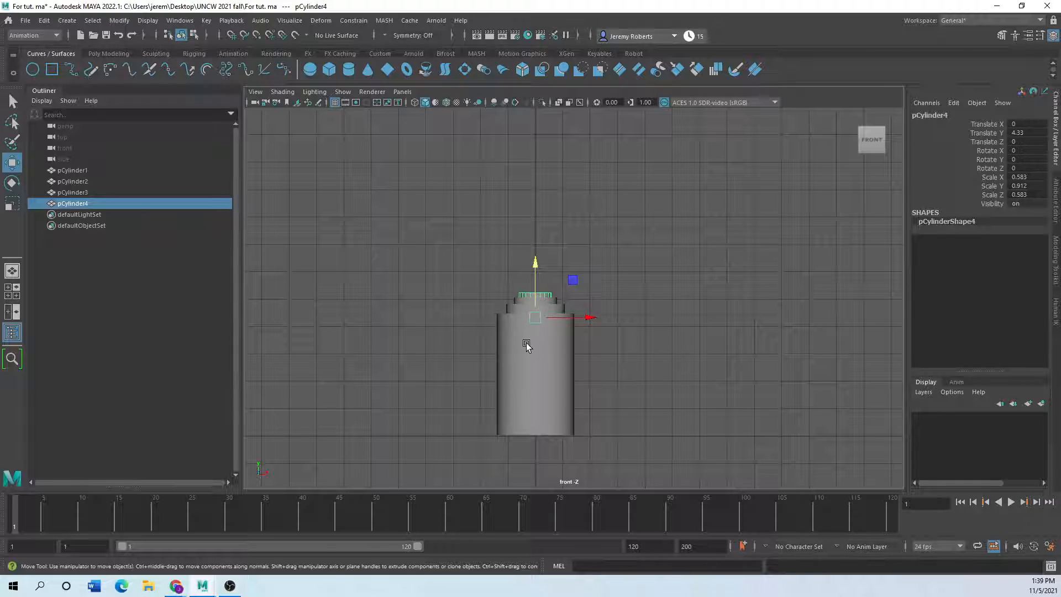
scroll(519, 317, "up", 5)
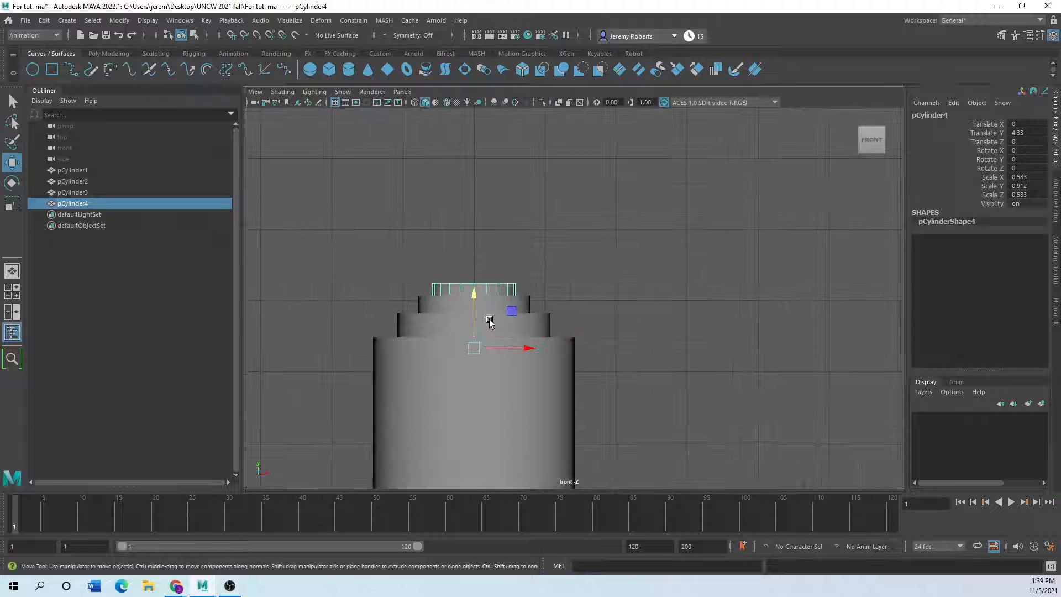
scroll(439, 349, "down", 5)
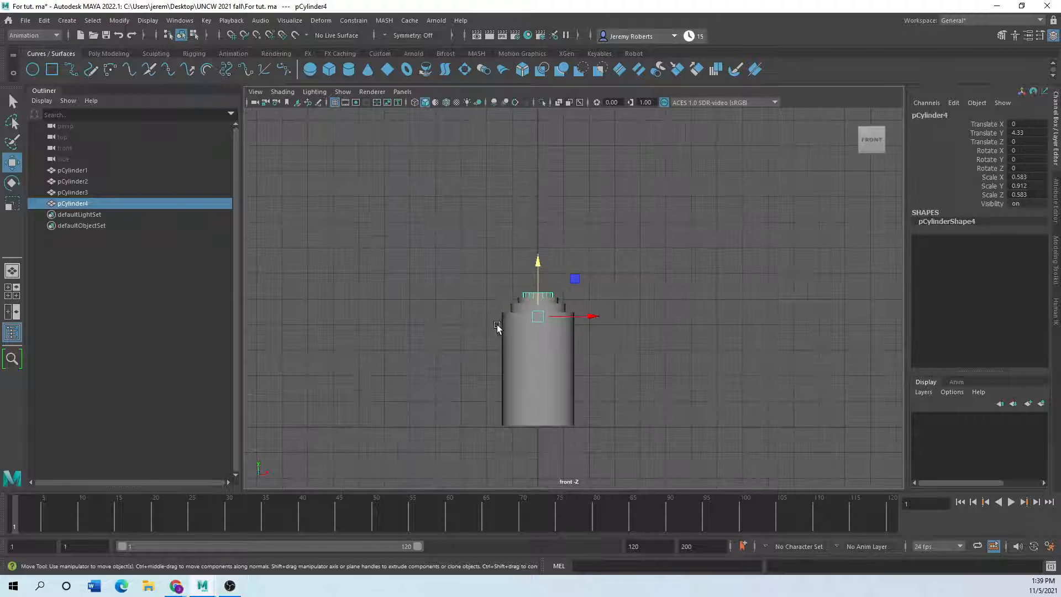
scroll(483, 346, "up", 3)
scroll(482, 346, "down", 2)
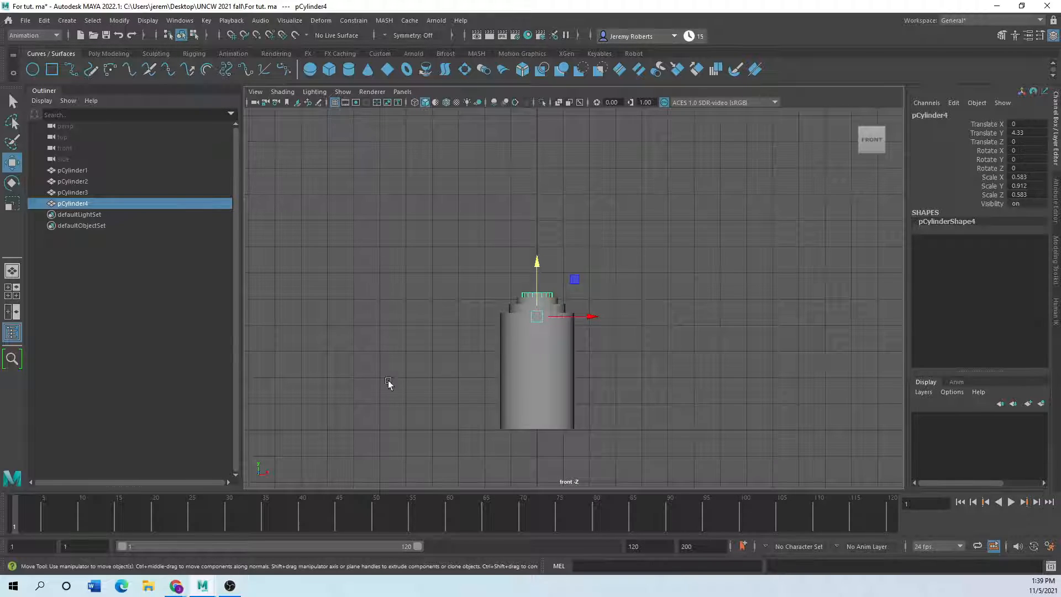
- In the perspective view, create a NURBS circle around the foot of the base cylinder and scale it uniformly to about 3.27
key("space")
key("space")
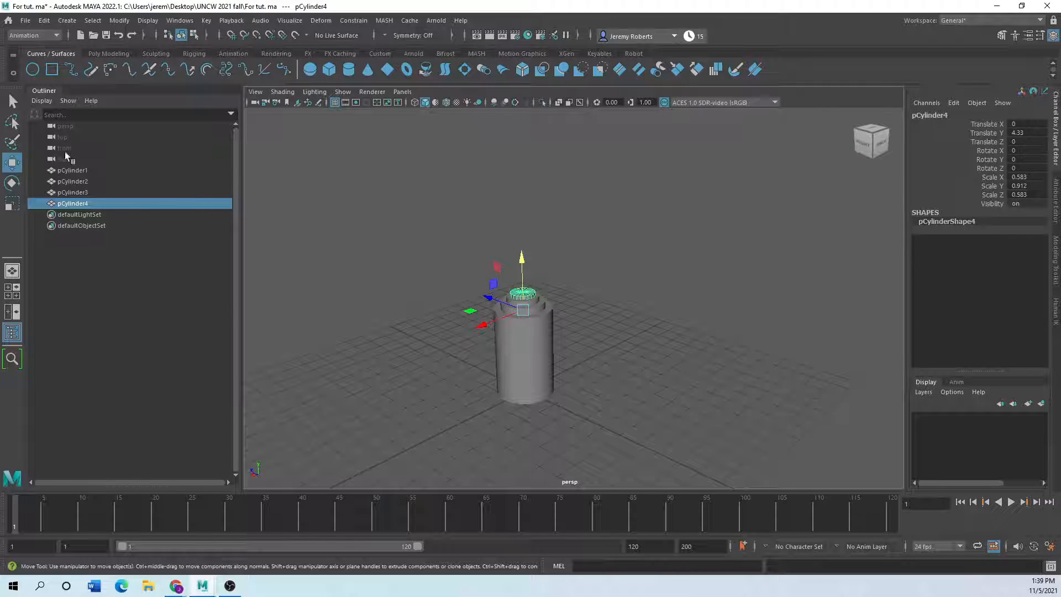
left_click(33, 70)
left_click(12, 204)
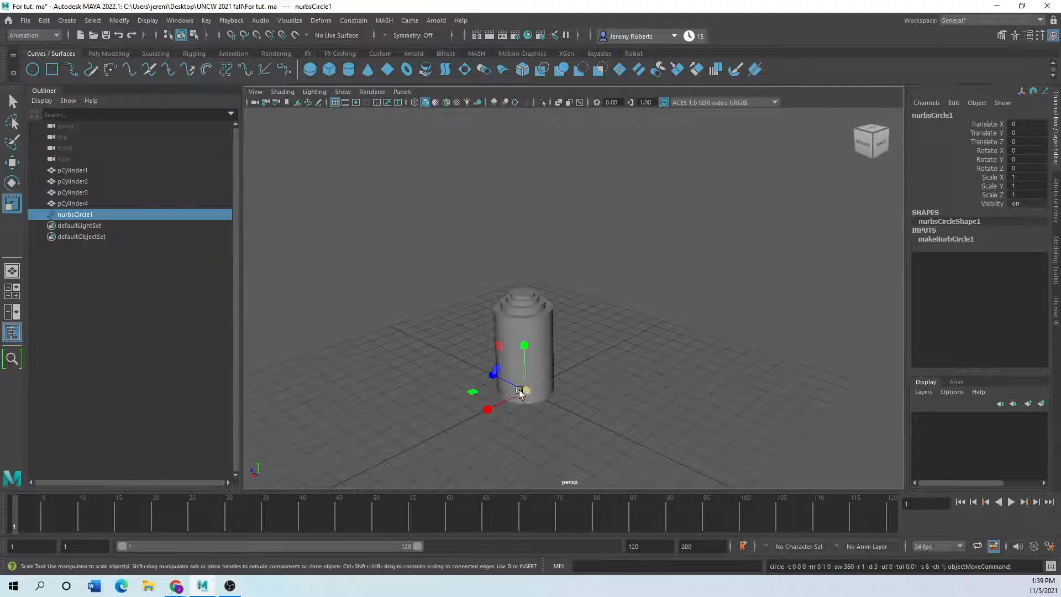
left_click_drag(520, 392, 601, 403)
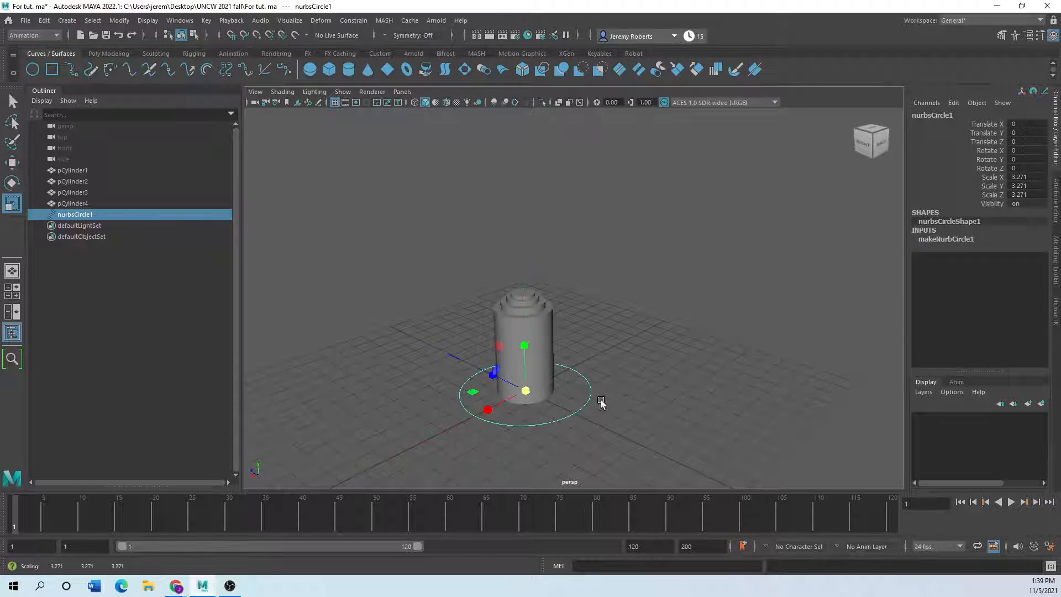
- Duplicate the base circle and raise the copy to the base cylinder's top edge, at about 4.48 in Translate Y
key("ctrl+d")
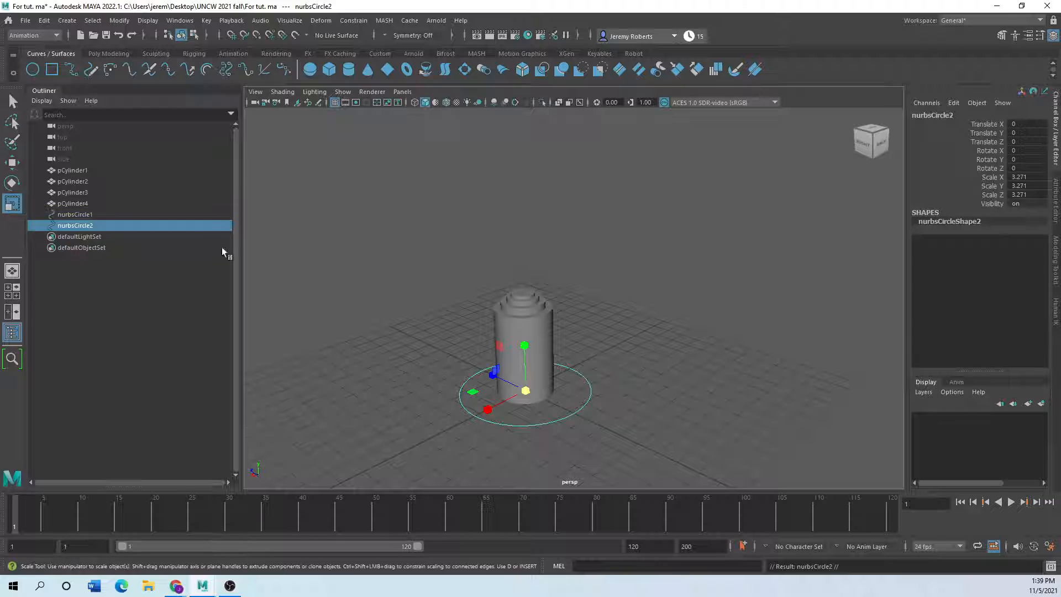
left_click(11, 164)
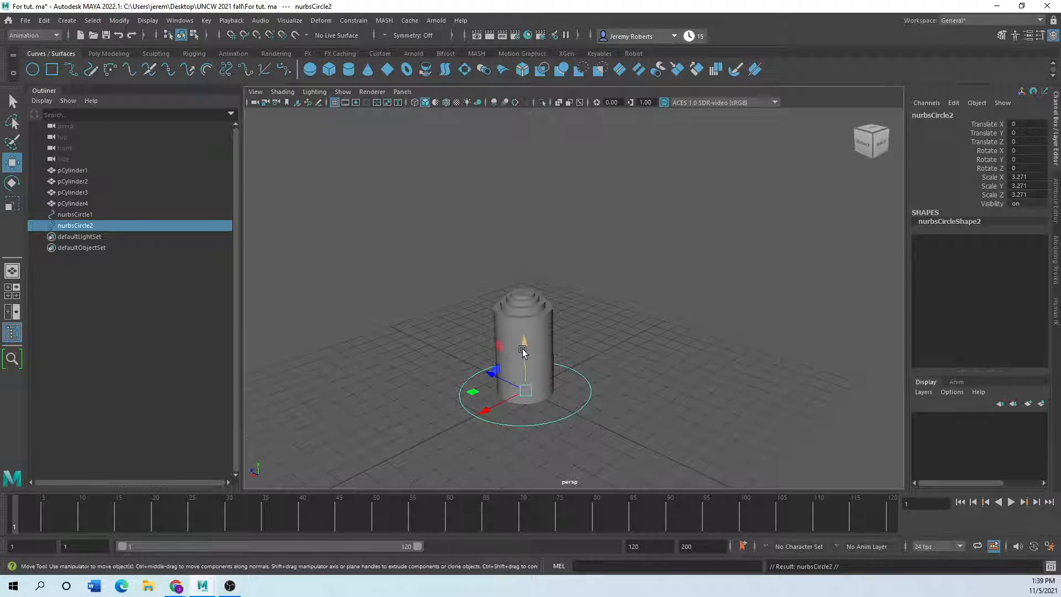
left_click_drag(523, 350, 525, 284)
key("space")
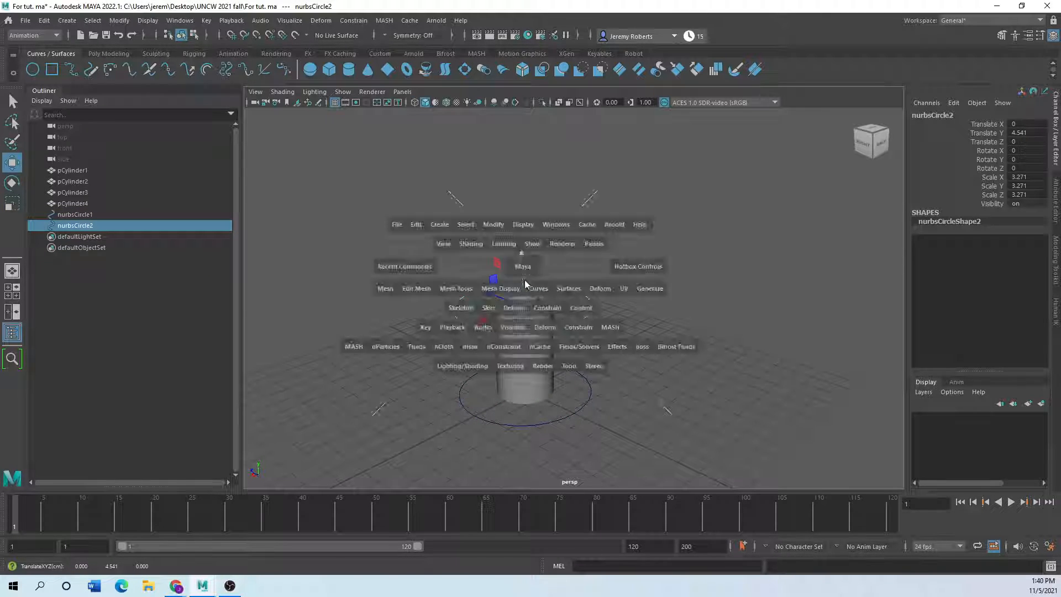
key("space")
scroll(566, 343, "up", 5)
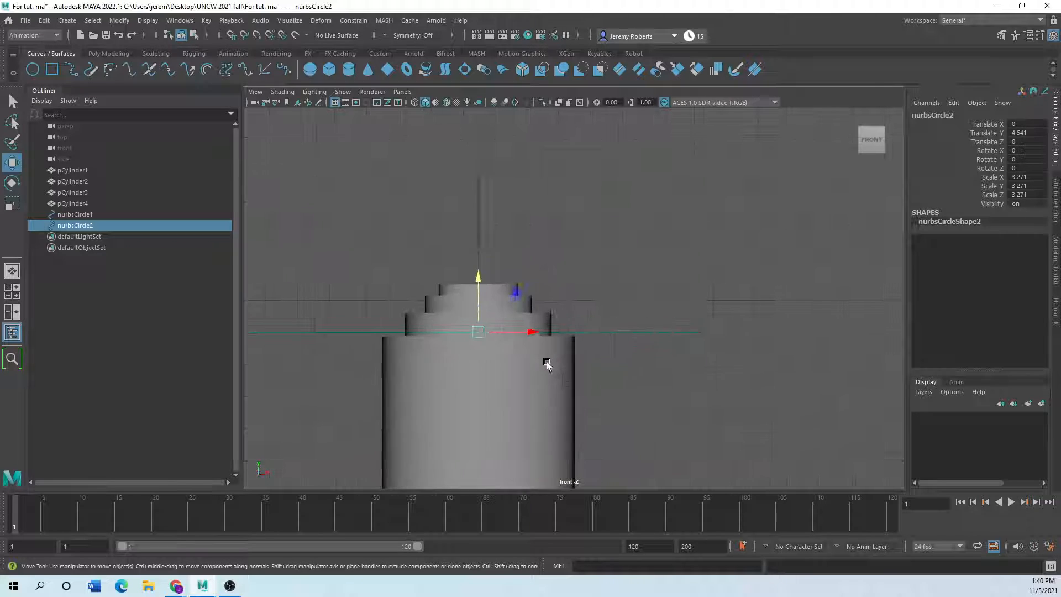
scroll(600, 326, "up", 5)
left_click_drag(543, 185, 542, 193)
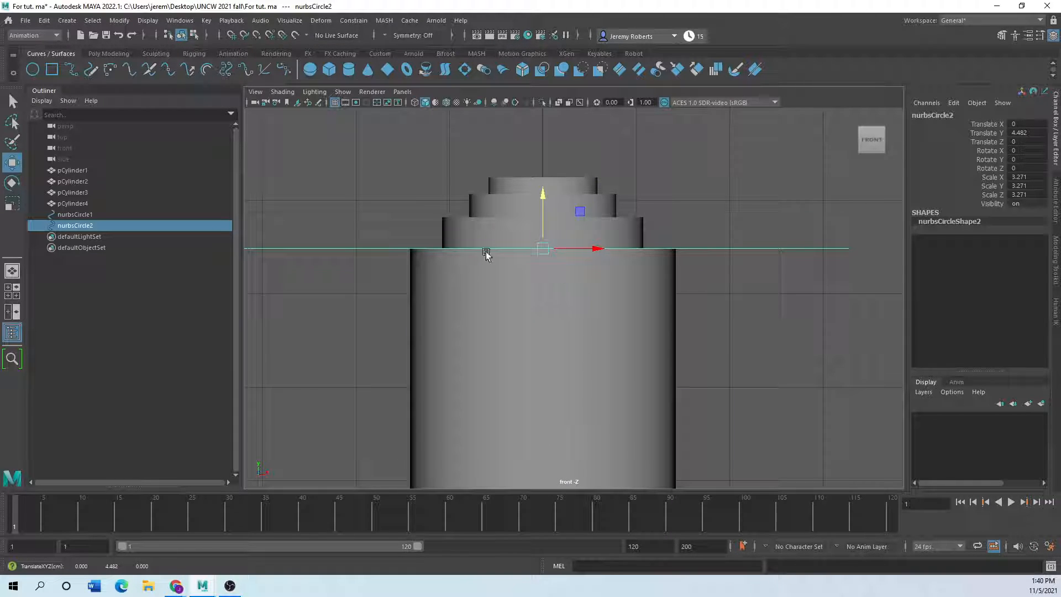
- Duplicate the raised circle, move the copy to the second cylinder's top edge at about 4.81 in Translate Y, and scale it to about 1.23
key("ctrl+d")
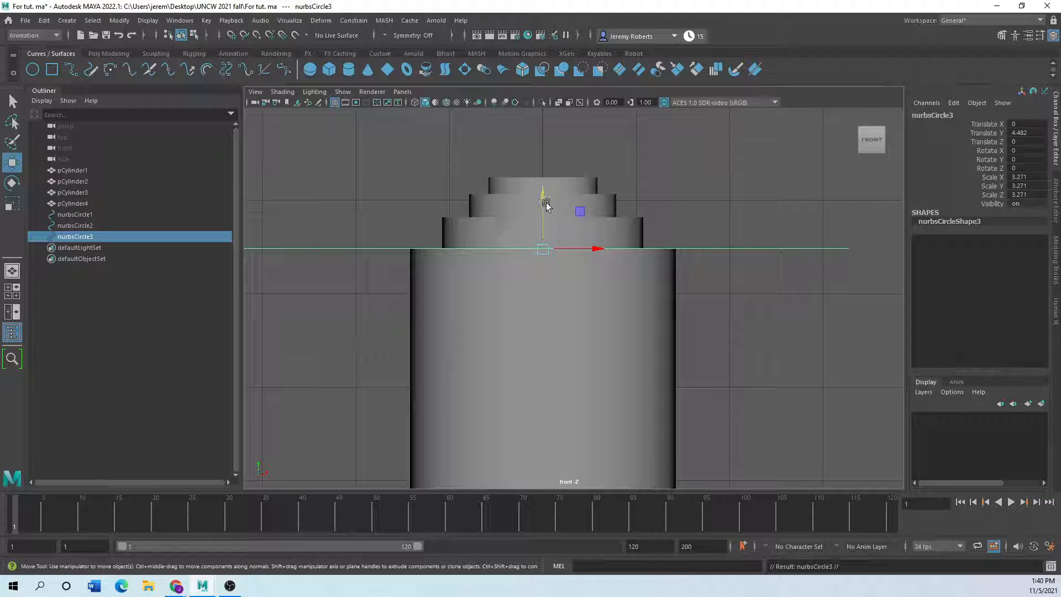
left_click_drag(546, 202, 546, 174)
left_click(16, 203)
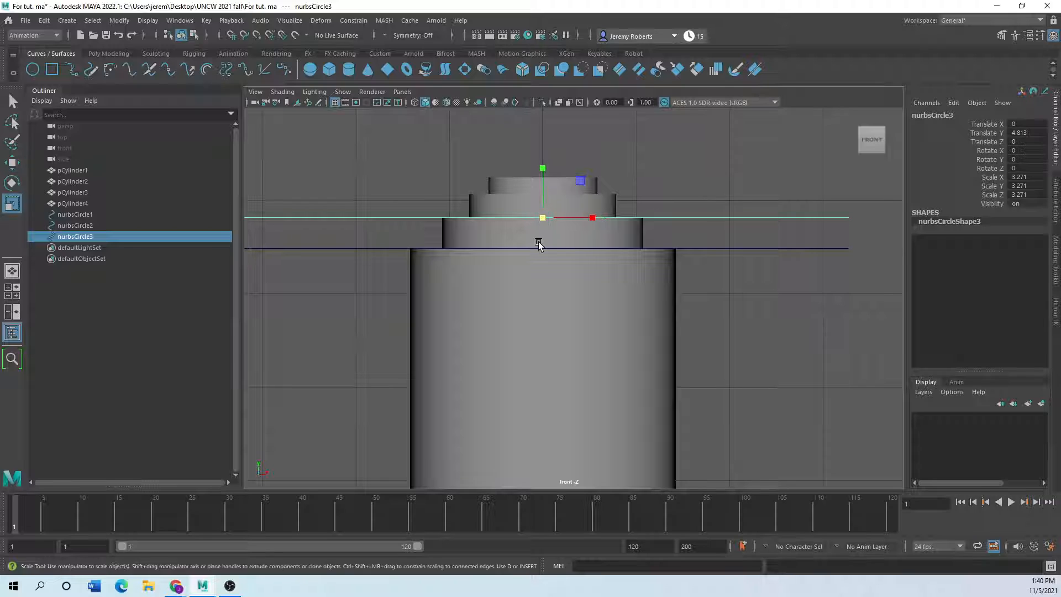
left_click_drag(543, 218, 243, 360)
- Duplicate that circle, raise the copy to the third cylinder's top edge at about 5.06 in Translate Y, and scale it to about 0.87
key("ctrl+d")
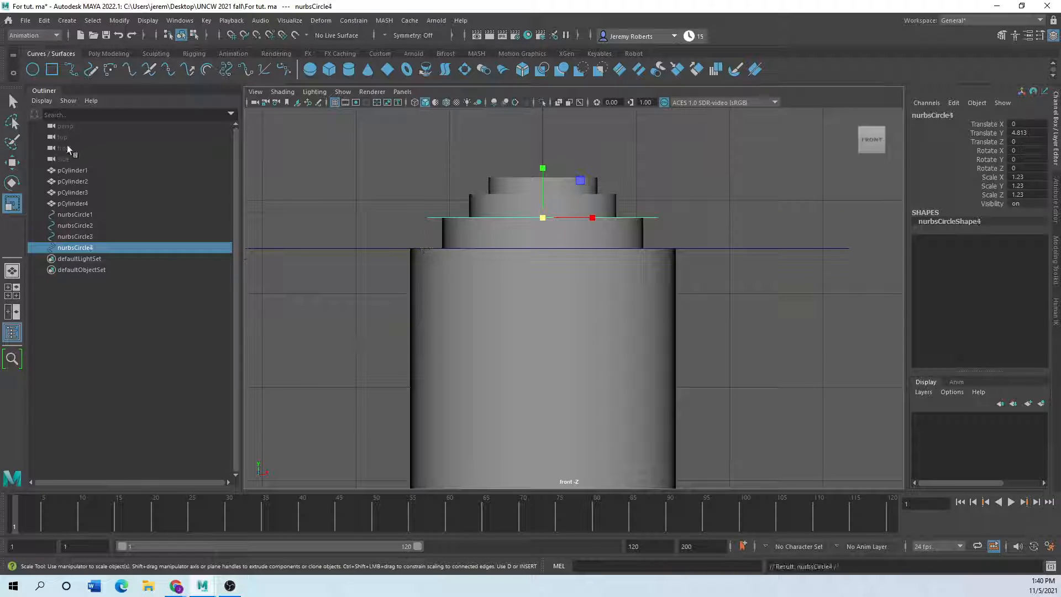
key("w")
left_click_drag(553, 192, 489, 231)
left_click(12, 204)
left_click(12, 204)
- Duplicate the third cylinder's circle, raise the copy to the topmost rim at about 5.24 in Translate Y, scale it down, and return to perspective view
key("ctrl+d")
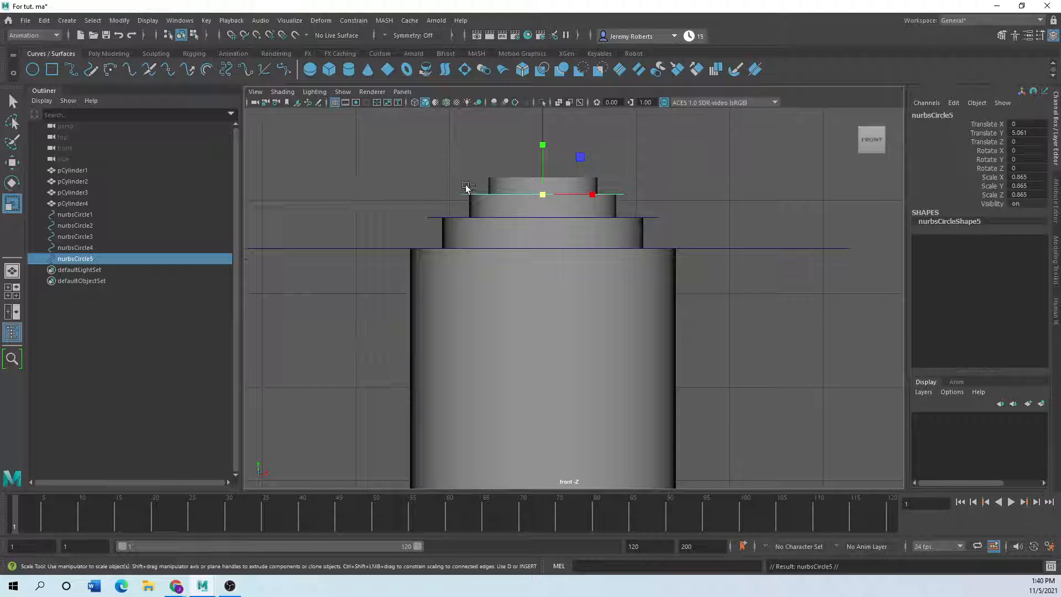
left_click(12, 164)
left_click_drag(544, 163, 543, 147)
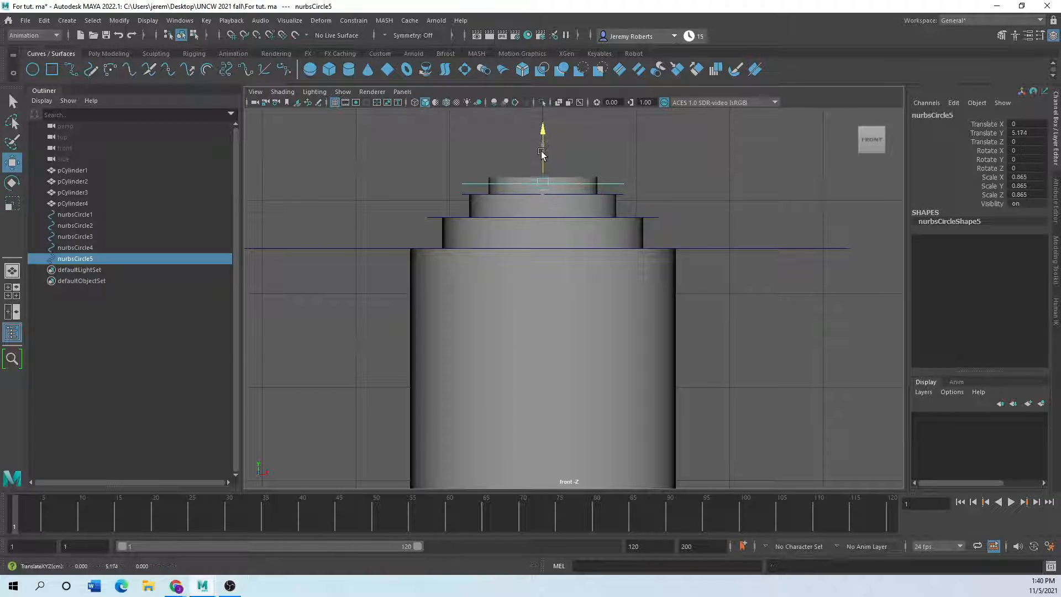
left_click(13, 203)
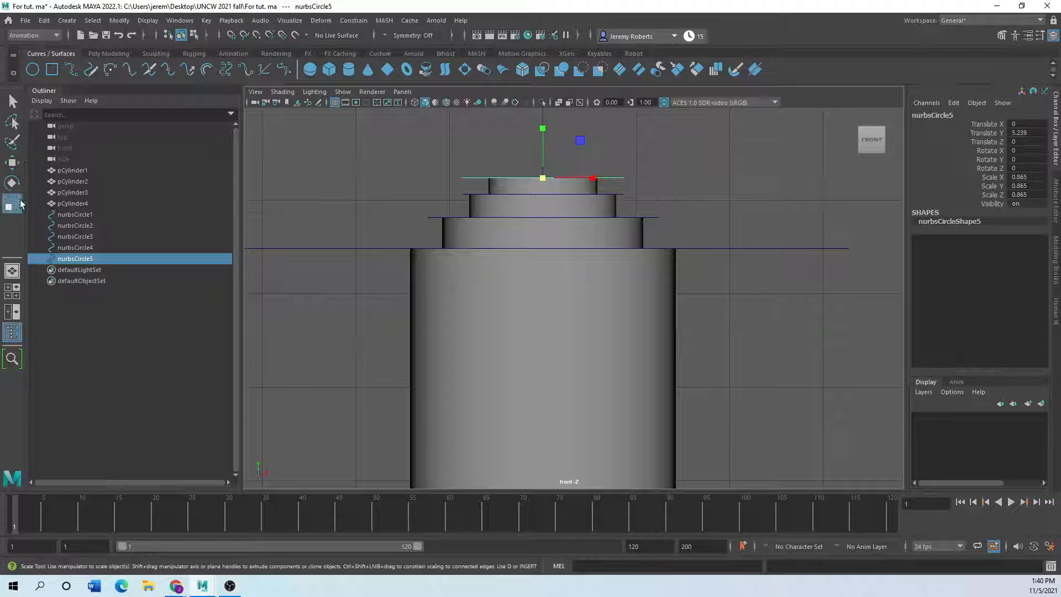
left_click_drag(543, 178, 528, 189)
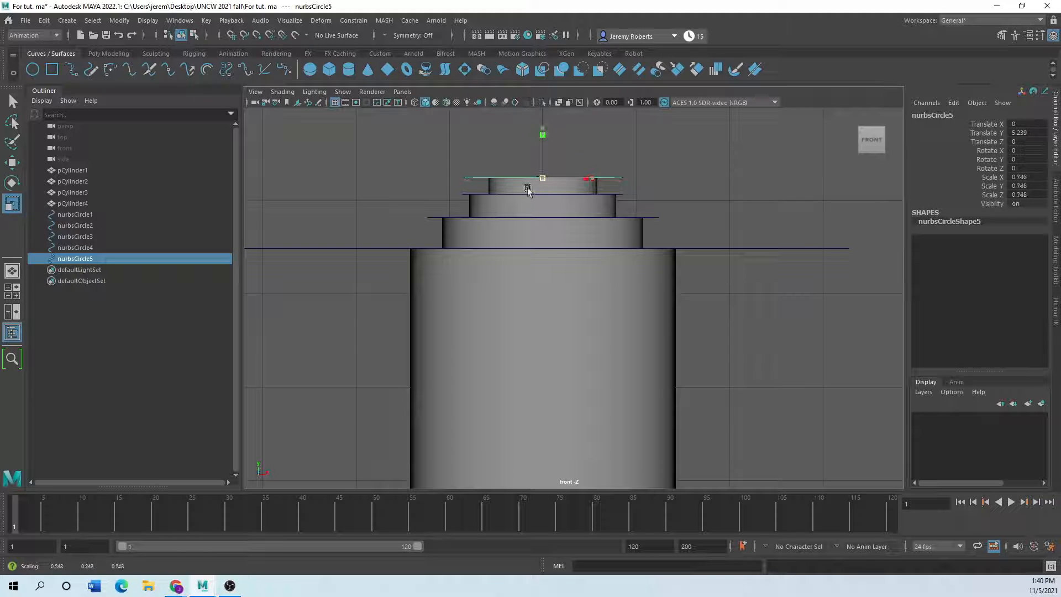
left_click(778, 199)
key("space")
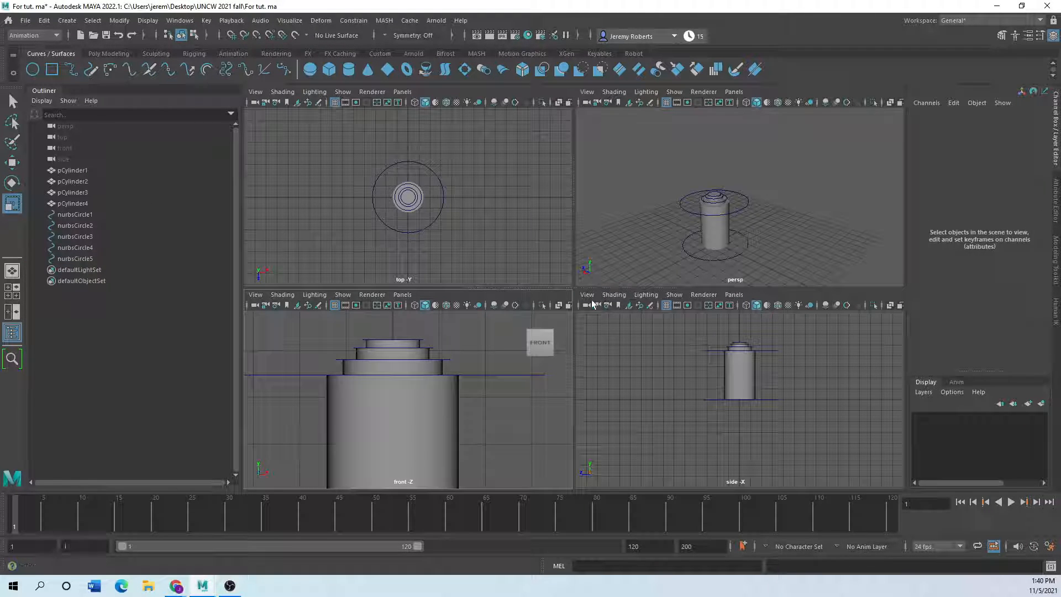
key("space")
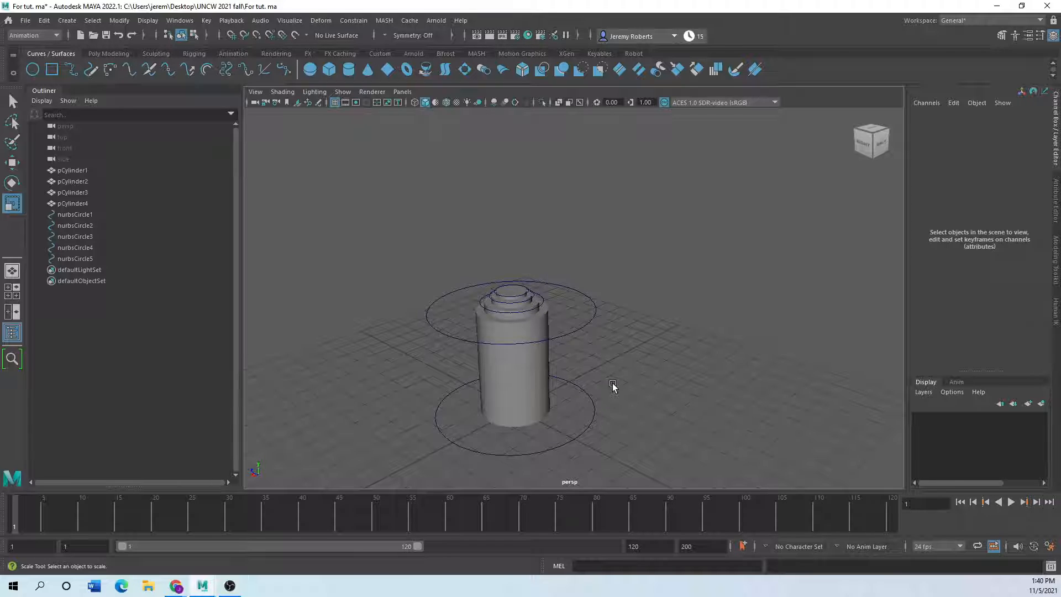
- Scale the base circle up to about 4.5 and shrink the circle around the base cylinder's top edge
left_click(588, 421)
left_click_drag(515, 410, 561, 408)
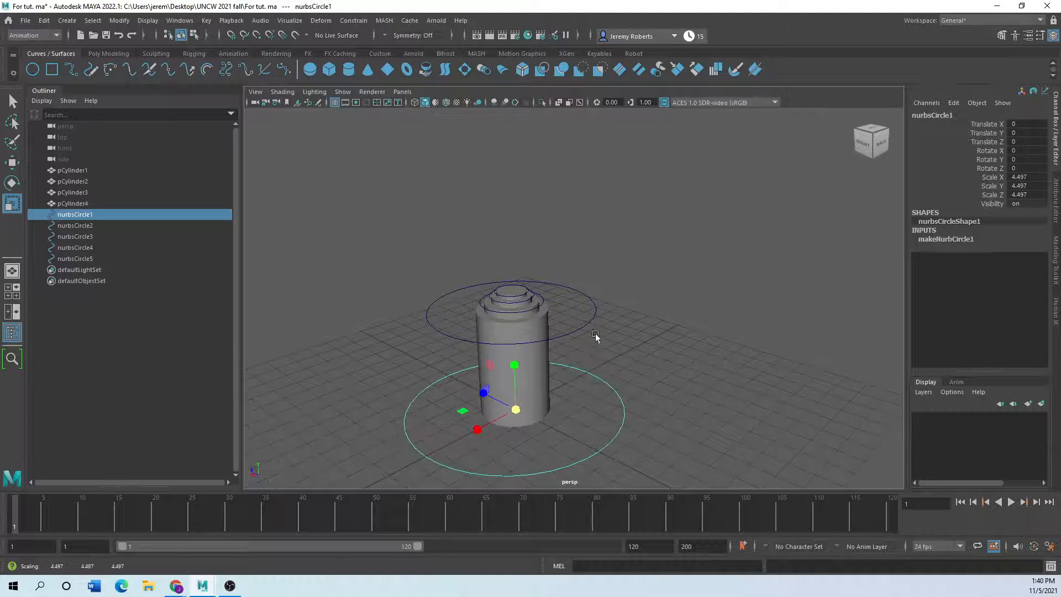
left_click(594, 322)
left_click_drag(512, 313, 481, 333)
left_click(643, 334)
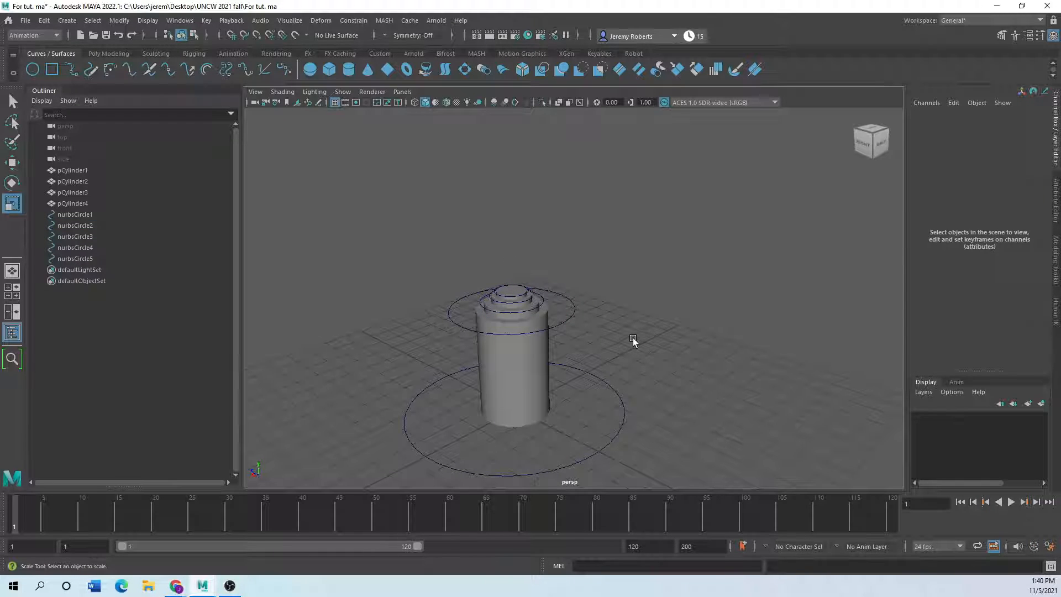
- Delete the construction history of all five NURBS circles
left_click_drag(648, 315, 562, 285, "alt")
right_click_drag(562, 284, 622, 260, "alt")
middle_click_drag(622, 260, 642, 263, "alt")
scroll(522, 247, "up", 3)
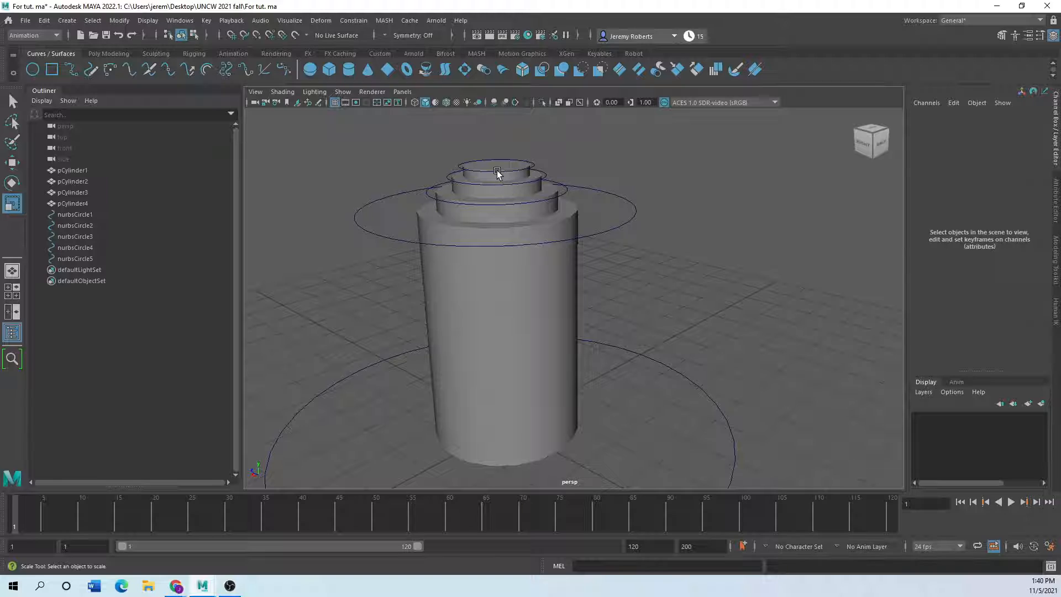
left_click(497, 173)
left_click(78, 214, "shift")
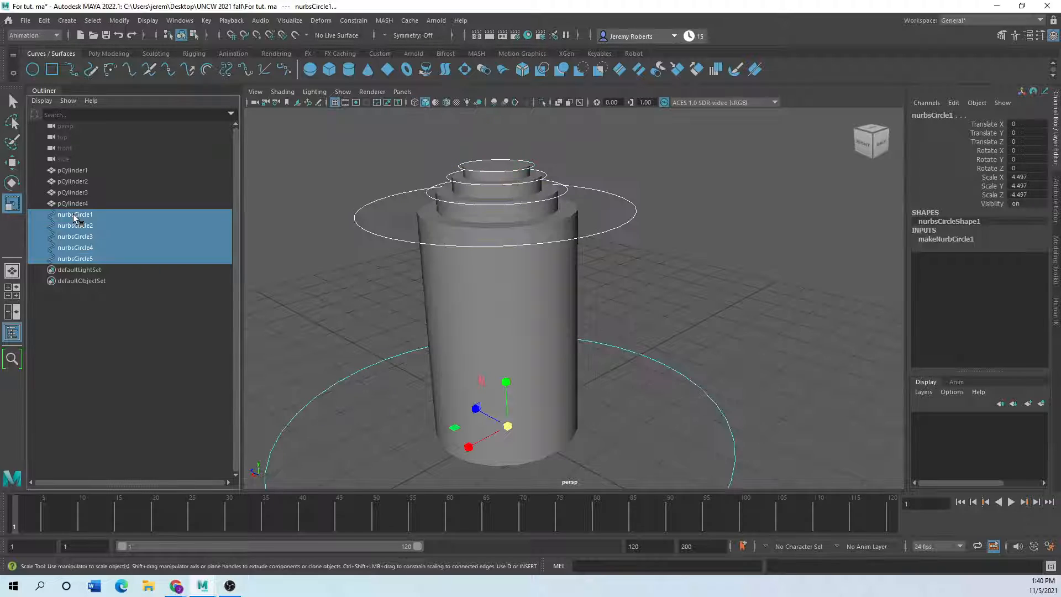
key("f")
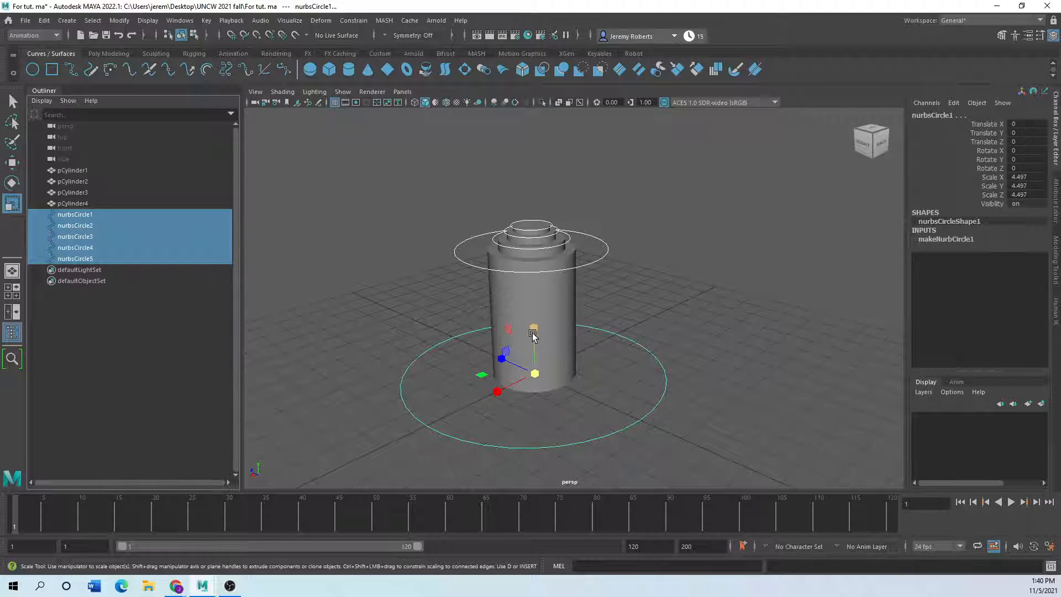
left_click(44, 20)
mouse_move(80, 128)
mouse_move(88, 154)
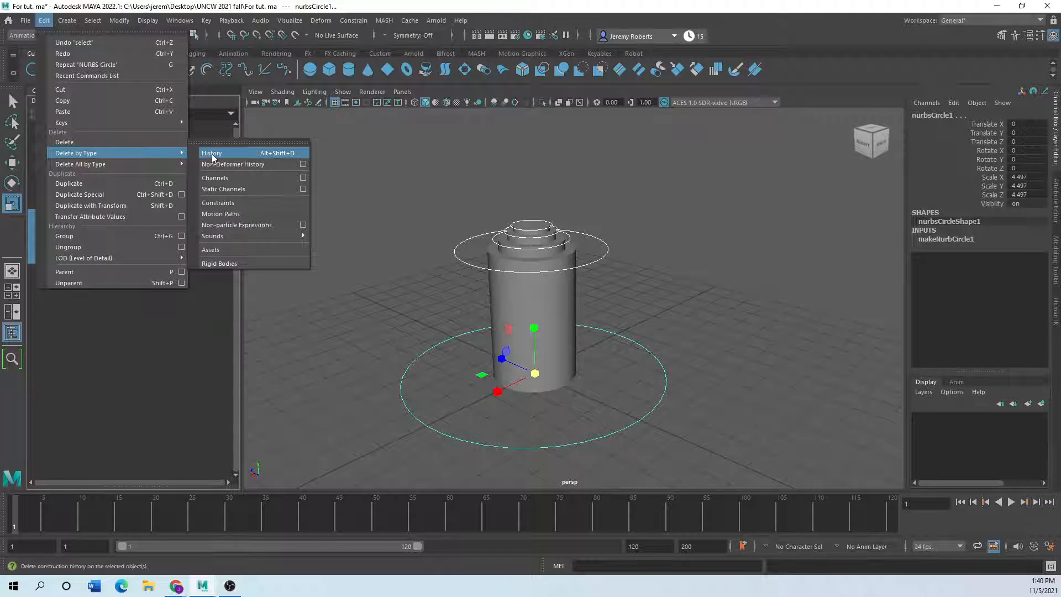
left_click(214, 154)
- Freeze the transformations of all five NURBS circles and deselect them
left_click(120, 22)
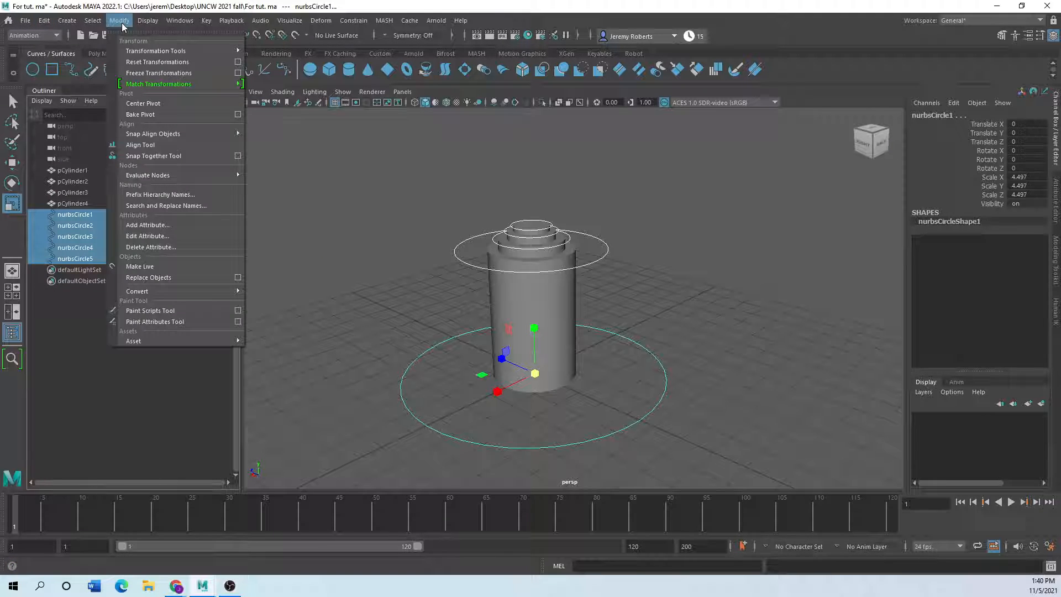
left_click(143, 73)
left_click(426, 317)
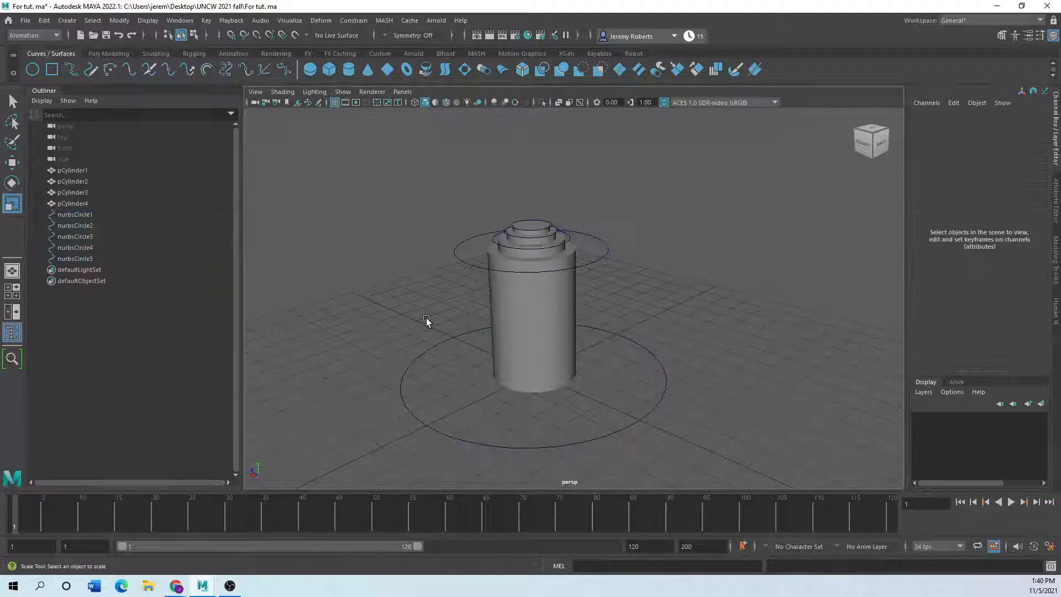
- Parent the four upper circles, nurbsCircle2 through nurbsCircle5, under the base circle nurbsCircle1
scroll(423, 350, "up", 2)
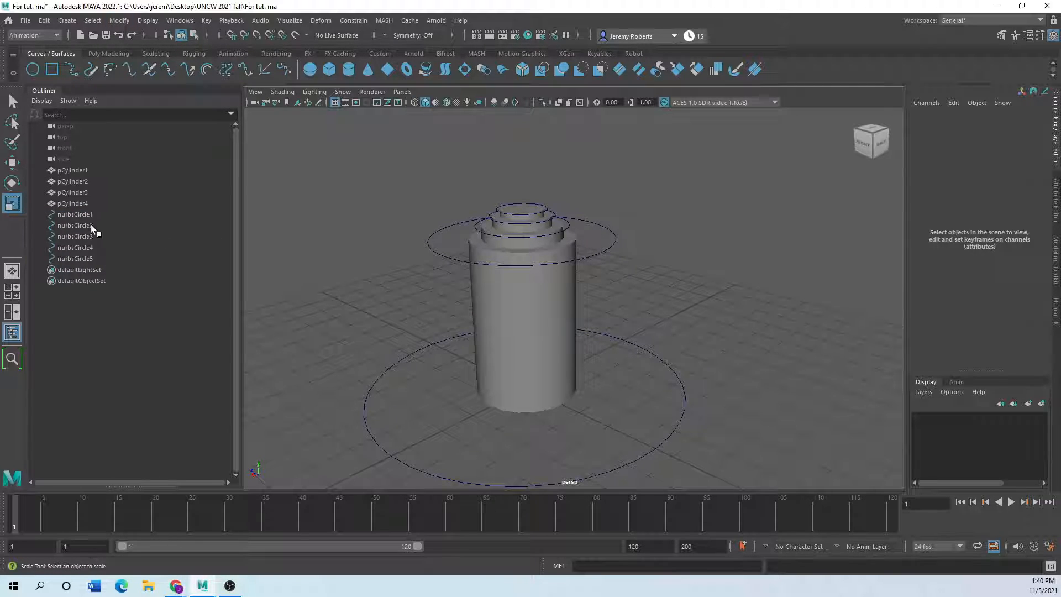
left_click(363, 389)
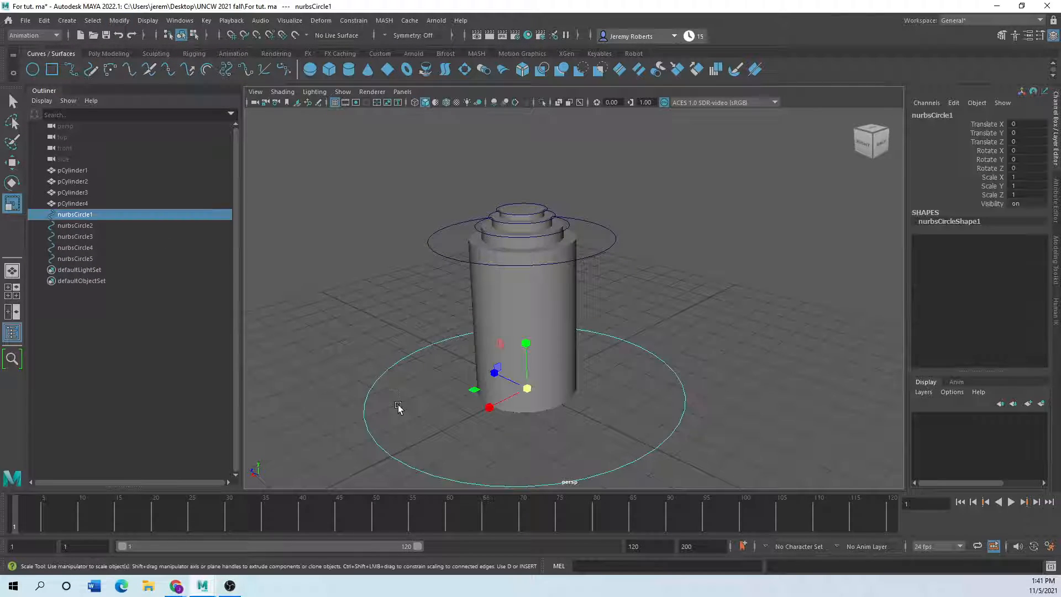
left_click(517, 219)
left_click_drag(511, 221, 509, 223, "shift")
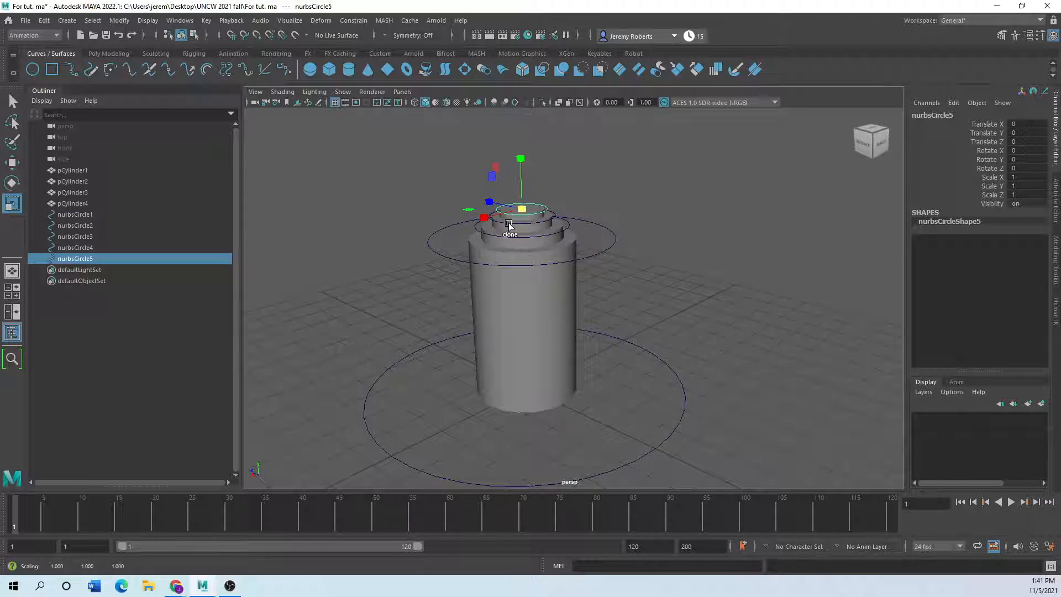
left_click(551, 221, "shift")
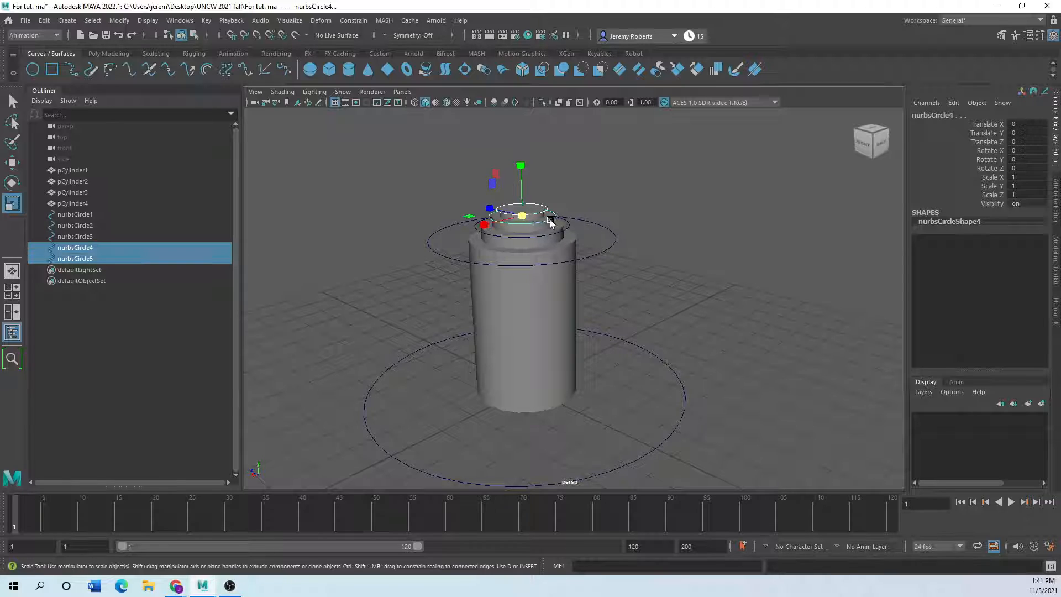
left_click(569, 228, "shift")
left_click(607, 233, "shift")
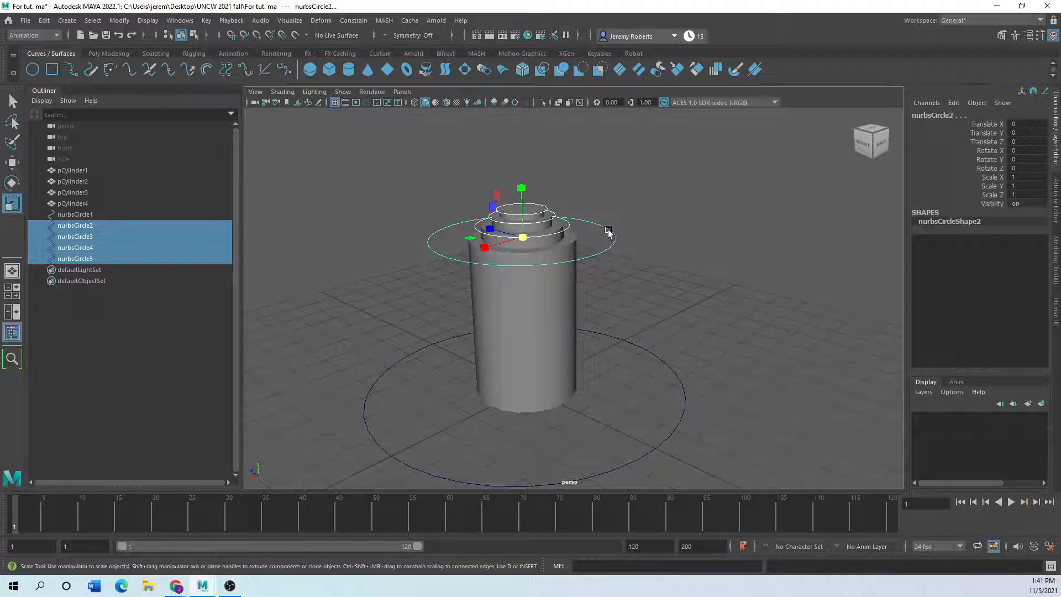
middle_click_drag(62, 237, 52, 216)
- Rename the base circle as MasterCntr
double_click(65, 215)
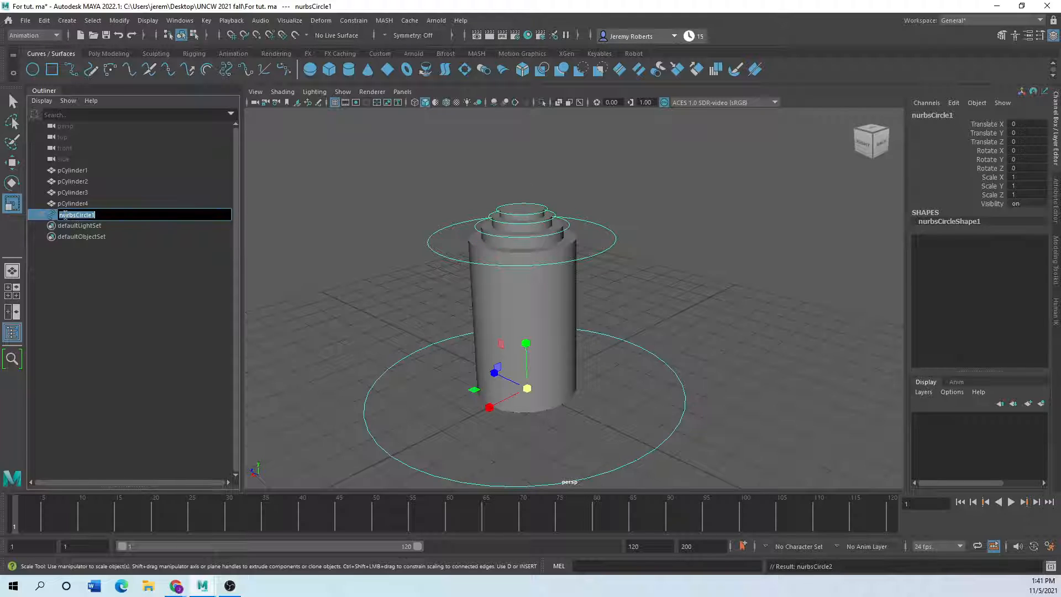
type("MasterCntr")
left_click(331, 262)
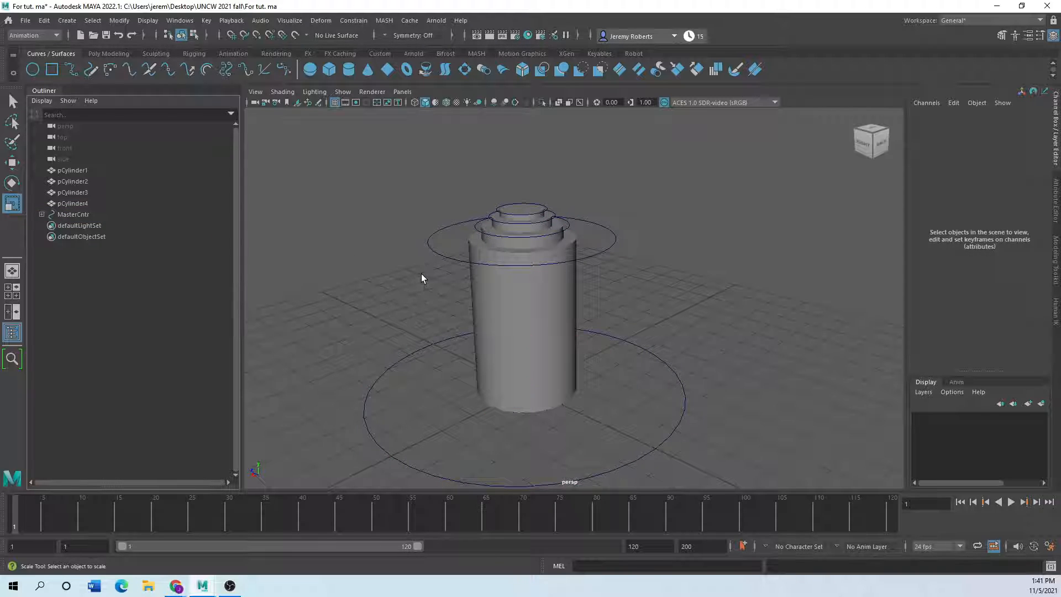
scroll(421, 274, "up", 3)
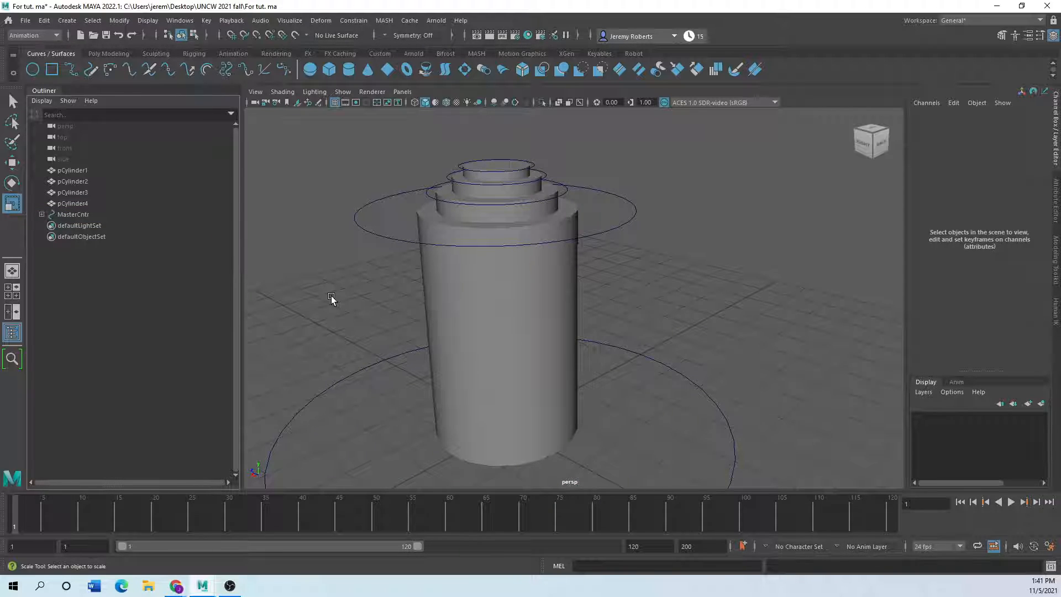
left_click_drag(672, 336, 641, 390)
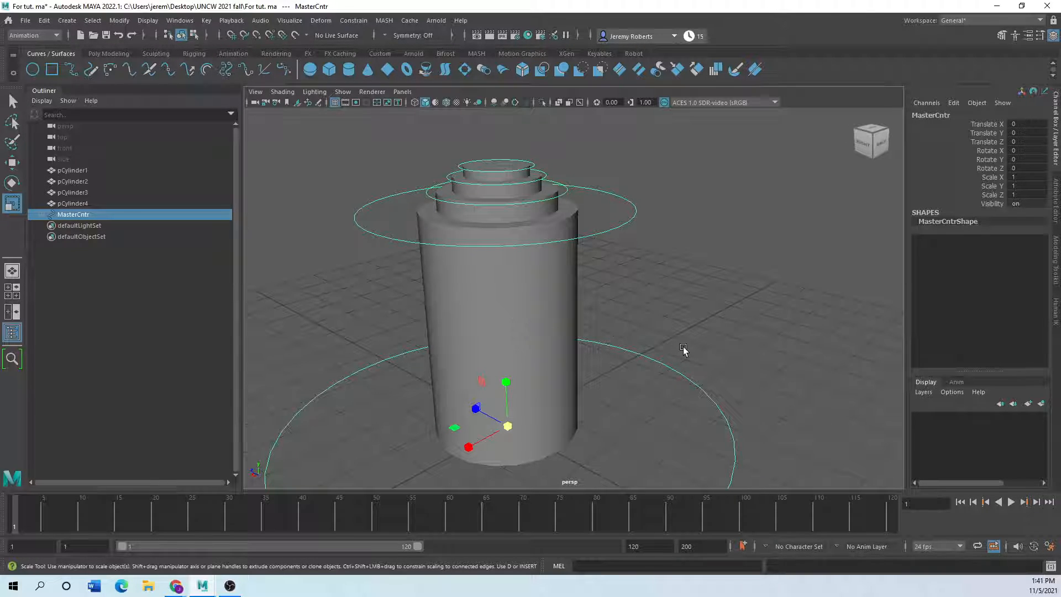
left_click(504, 334)
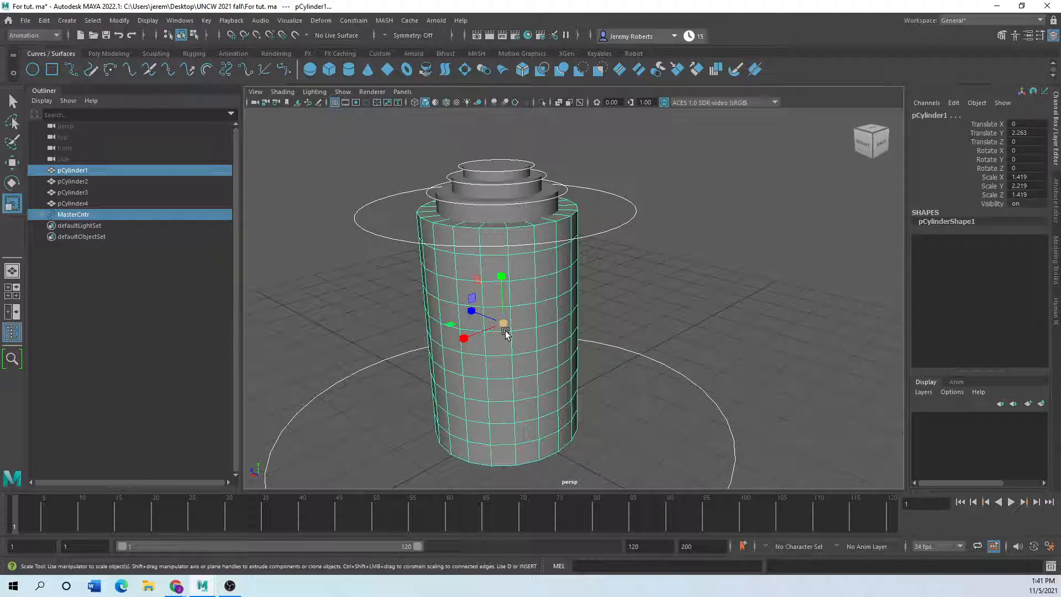
left_click(730, 306)
- Expand the MasterCntr hierarchy and parent-constrain the base cylinder, pCylinder1, to MasterCntr
left_click(41, 213)
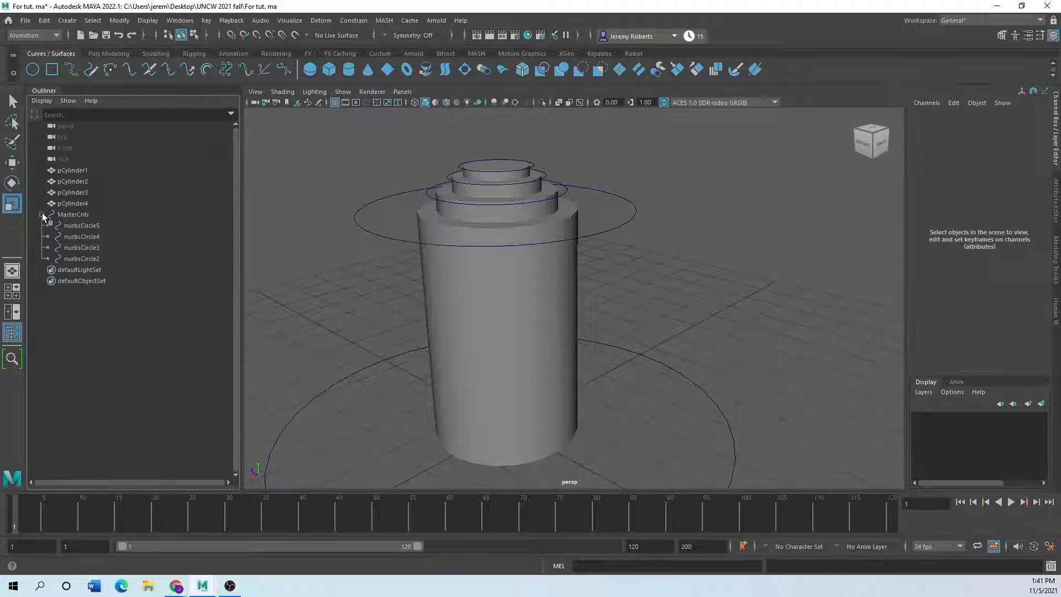
left_click(64, 215)
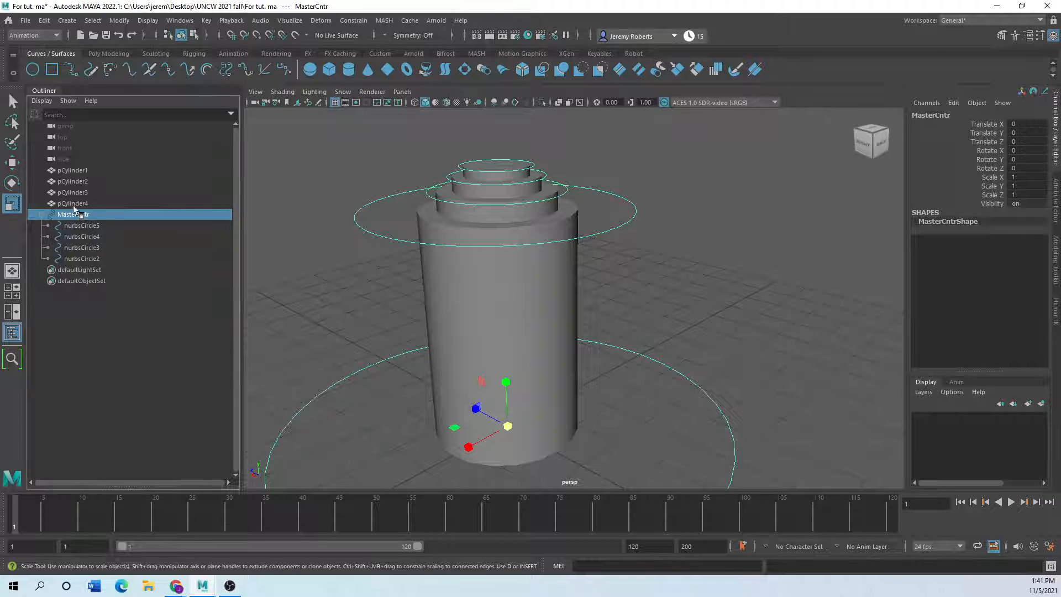
left_click(483, 316, "shift")
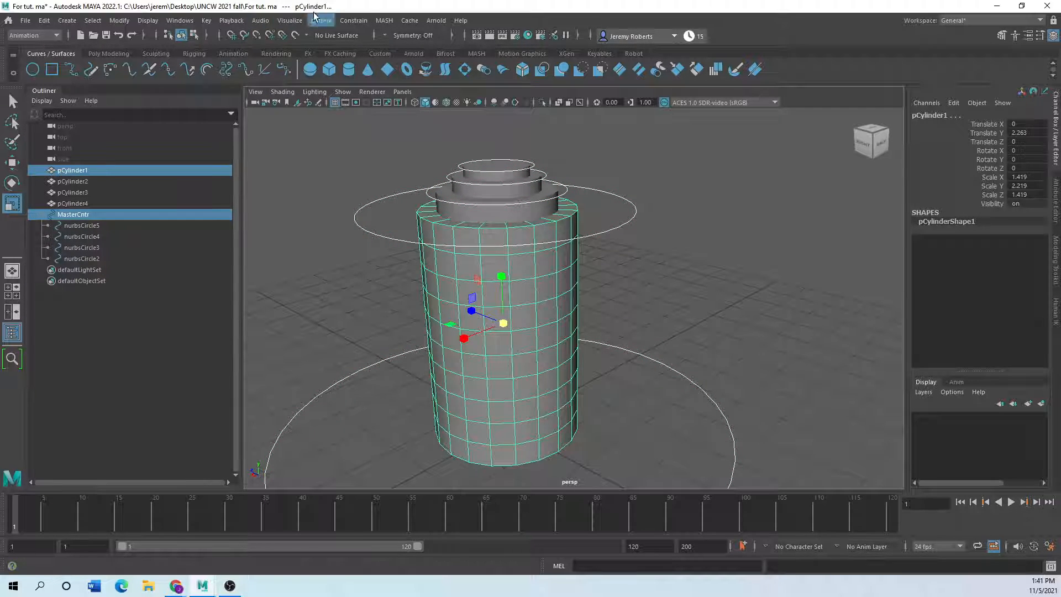
left_click(349, 21)
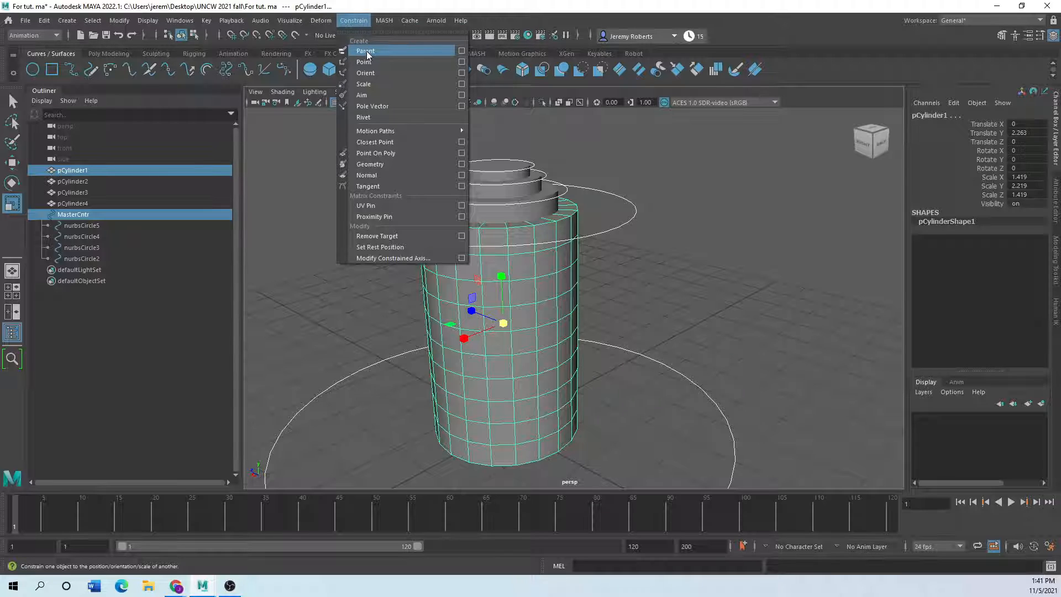
left_click(366, 51)
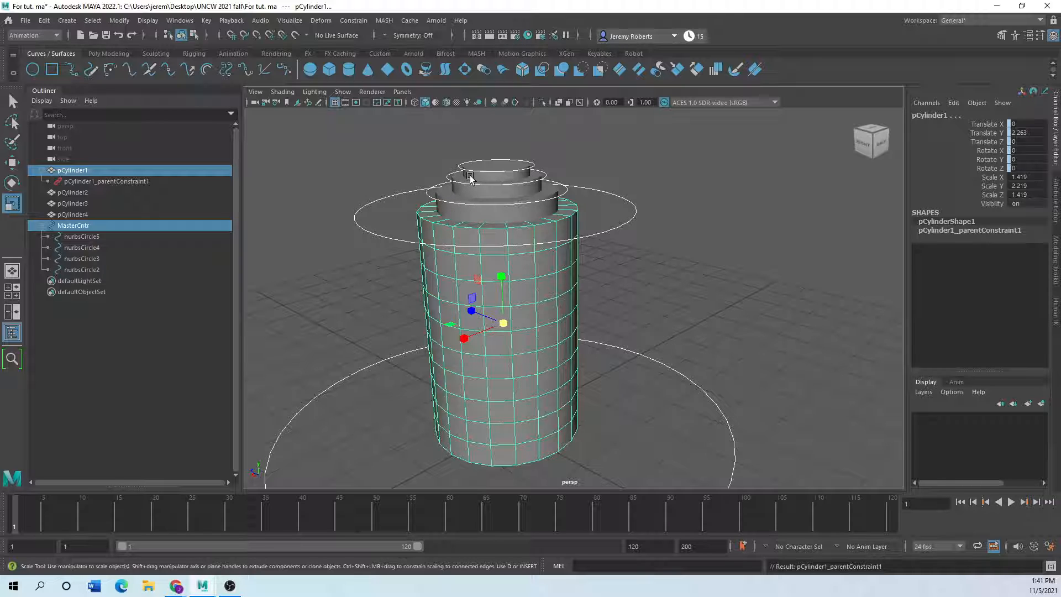
- Parent-constrain the second cylinder, pCylinder2, to its surrounding circle nurbsCircle3
right_click_drag(424, 244, 582, 220, "alt")
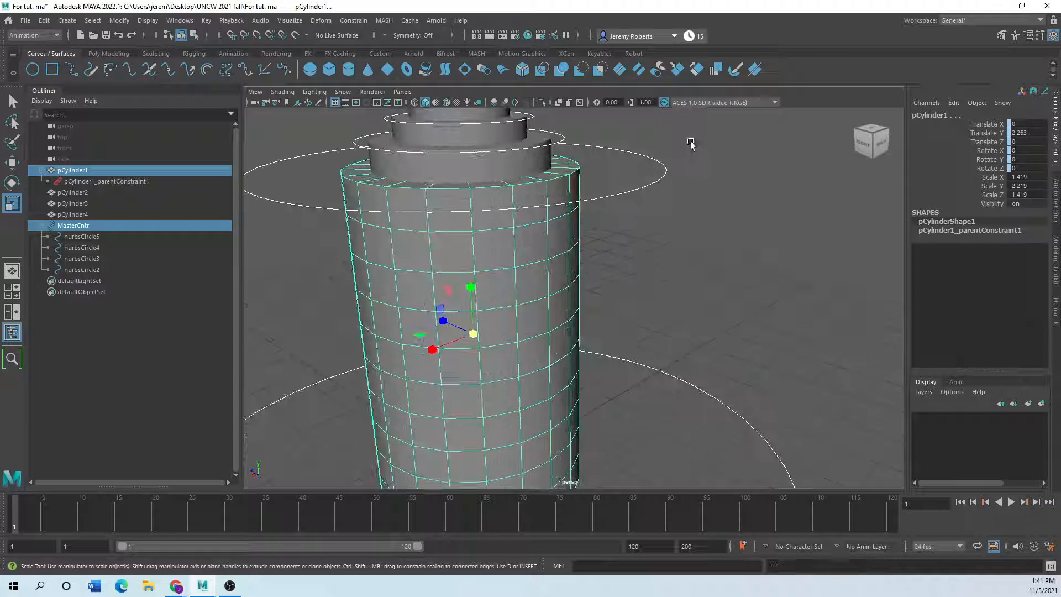
left_click(653, 186)
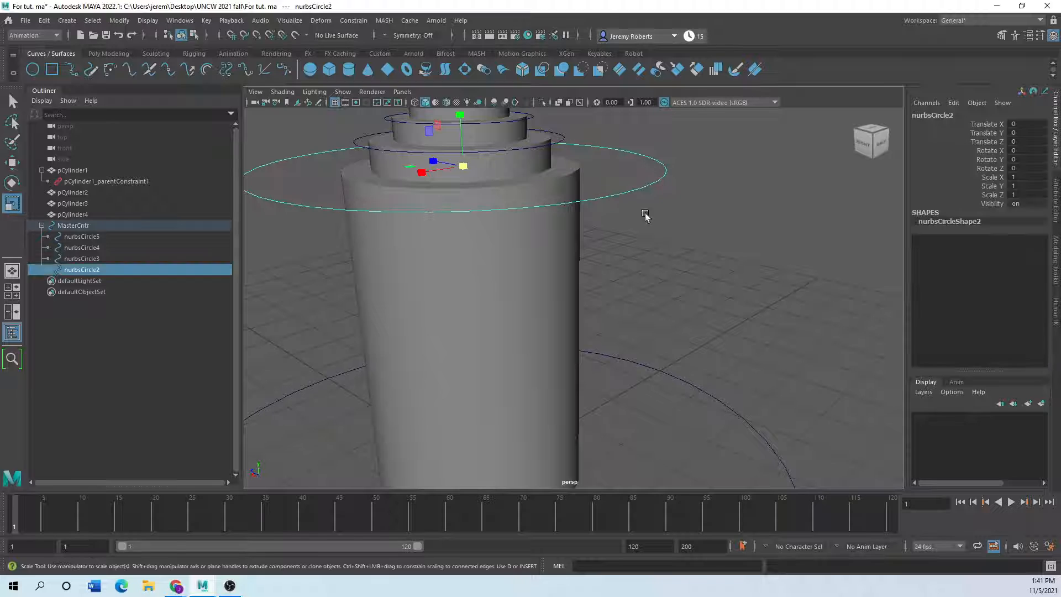
scroll(489, 217, "down", 4)
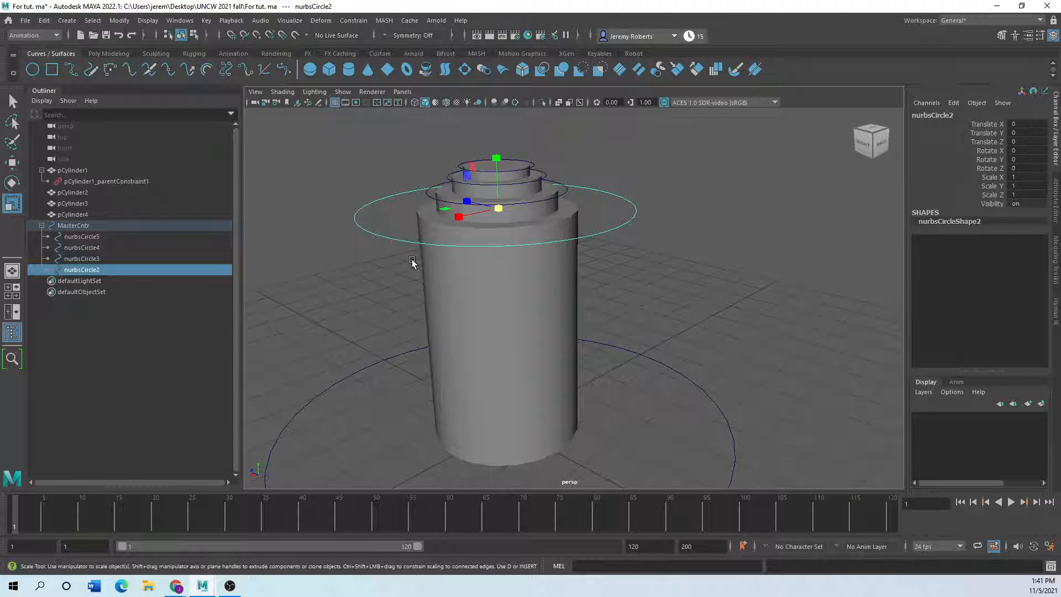
middle_click_drag(412, 261, 393, 310, "alt")
left_click_drag(393, 310, 398, 326, "alt")
scroll(417, 292, "up", 5)
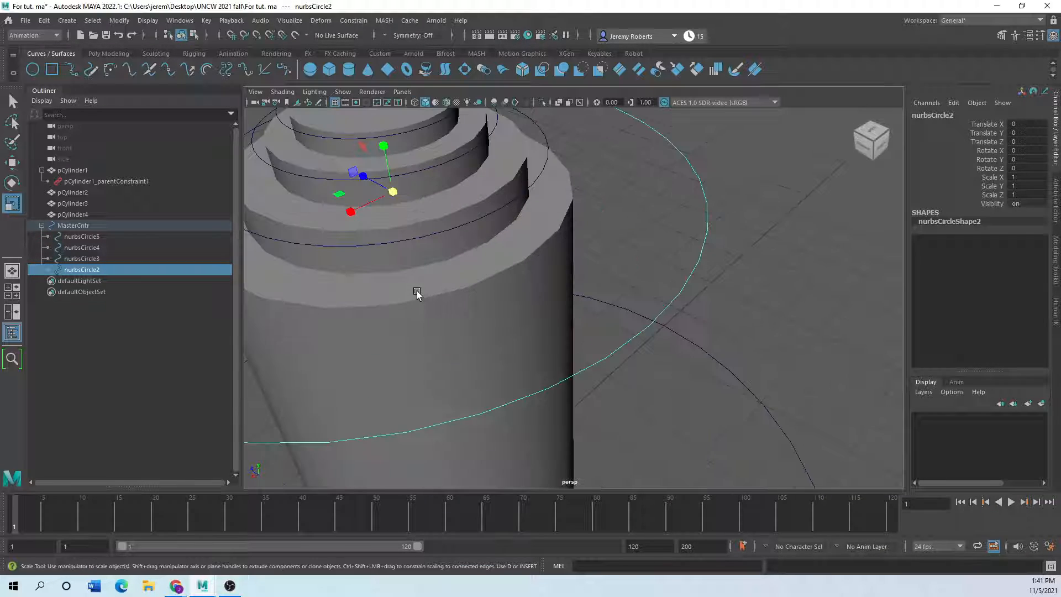
scroll(573, 351, "down", 4)
left_click_drag(573, 350, 396, 280, "alt")
left_click(394, 281)
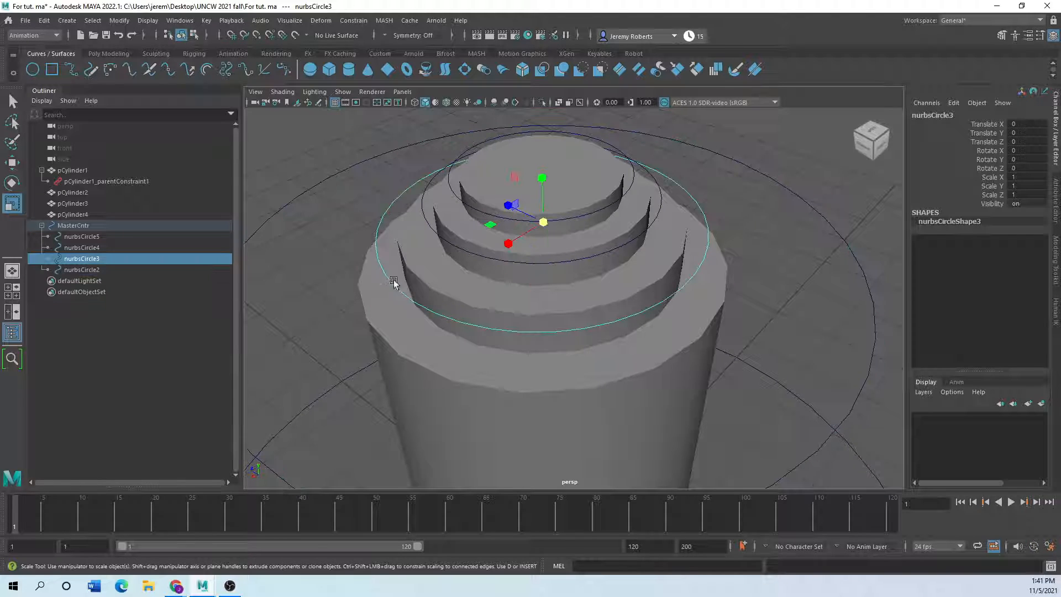
left_click(423, 277, "shift")
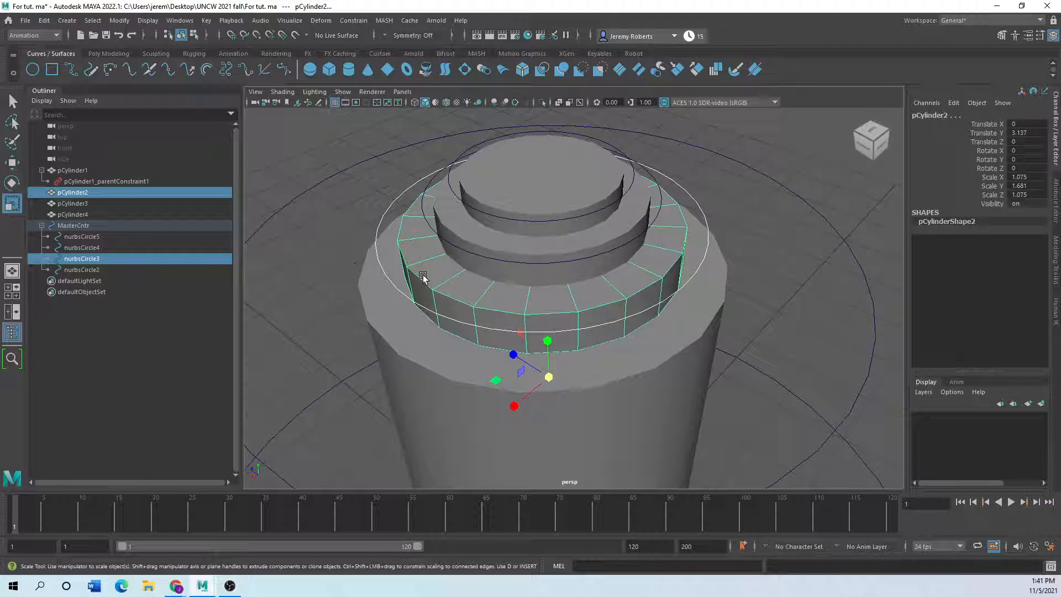
key("g")
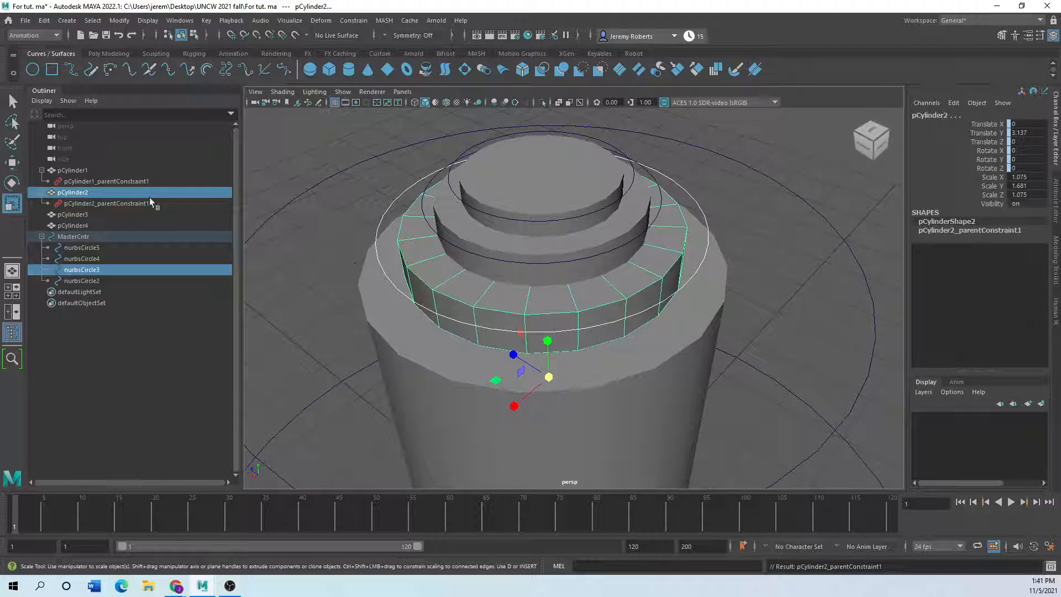
- Parent-constrain the third cylinder, pCylinder3, to its surrounding circle nurbsCircle4
left_click(461, 250)
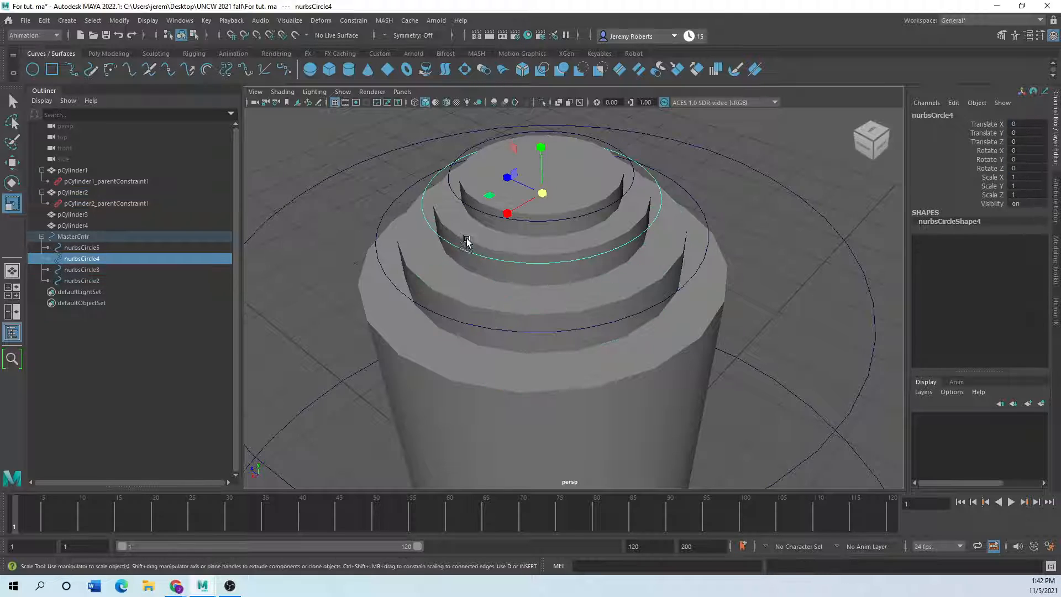
left_click(462, 232, "shift")
key("g")
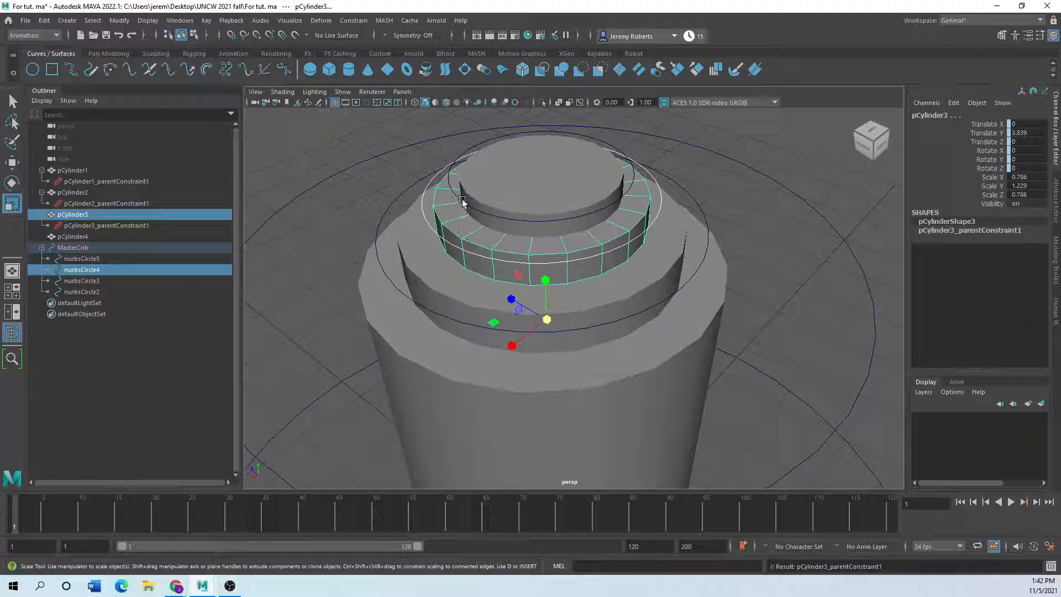
- Parent-constrain the topmost cylinder, pCylinder4, to its surrounding circle nurbsCircle5
left_click(466, 202)
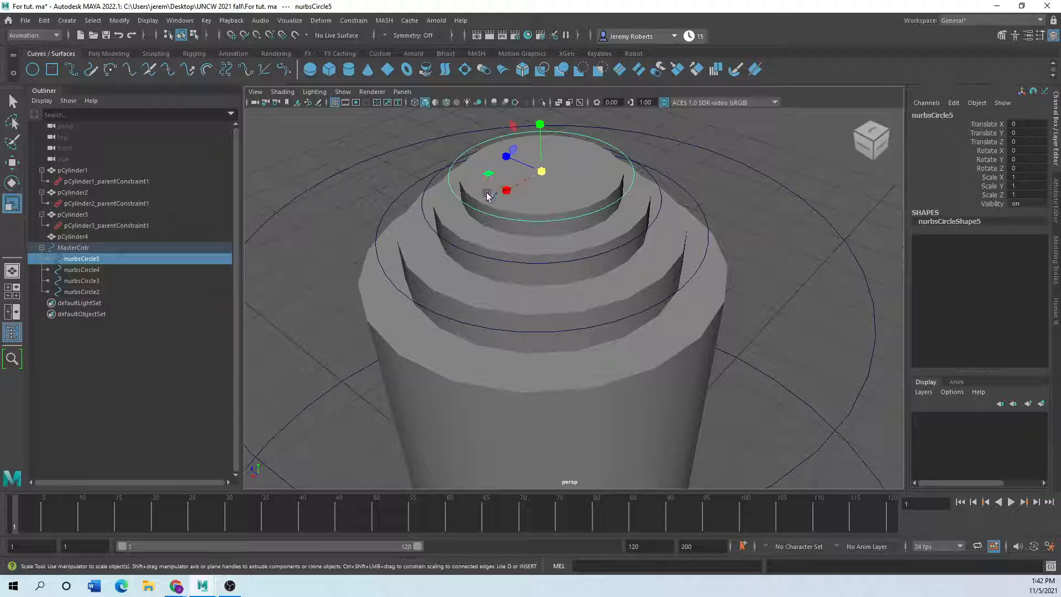
left_click(487, 195, "shift")
key("g")
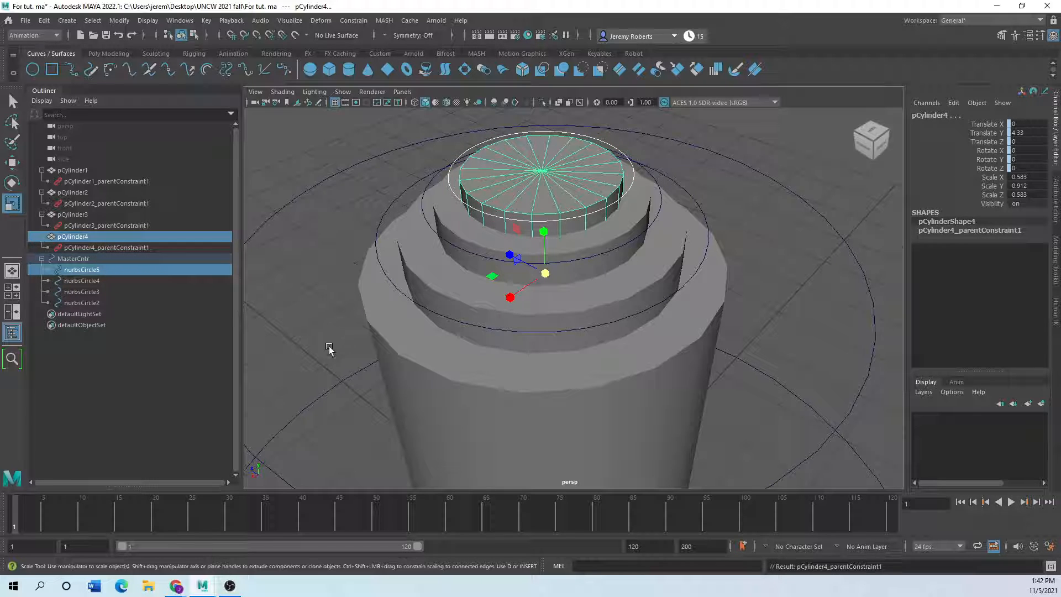
- Switch to the front view, framing the telescoping cylinder, and activate the Move tool
key("space")
key("space")
scroll(459, 366, "down", 3)
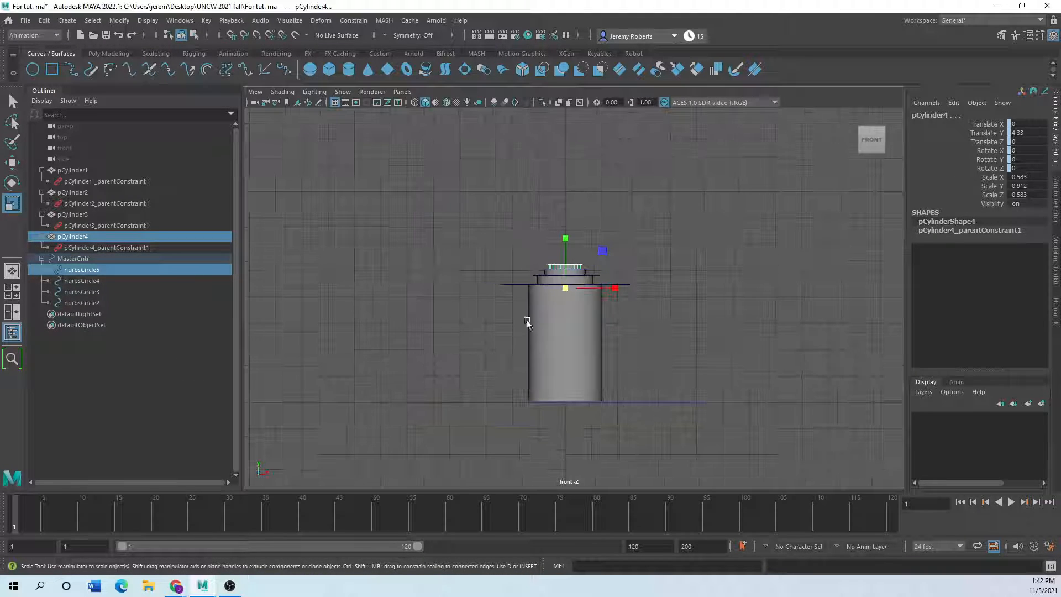
middle_click_drag(526, 320, 480, 290, "alt")
scroll(468, 290, "up", 3)
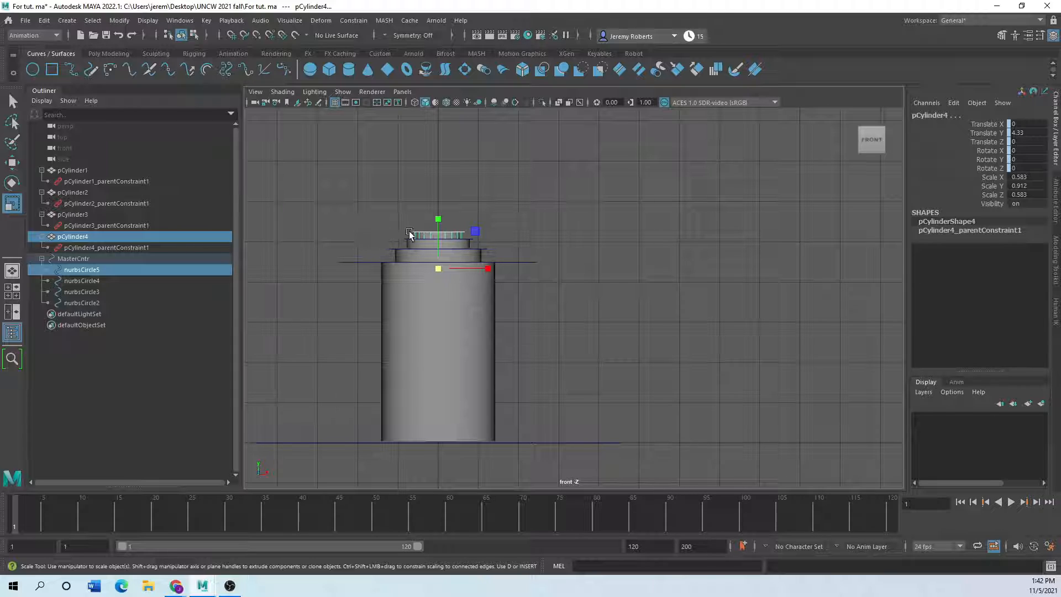
key("w")
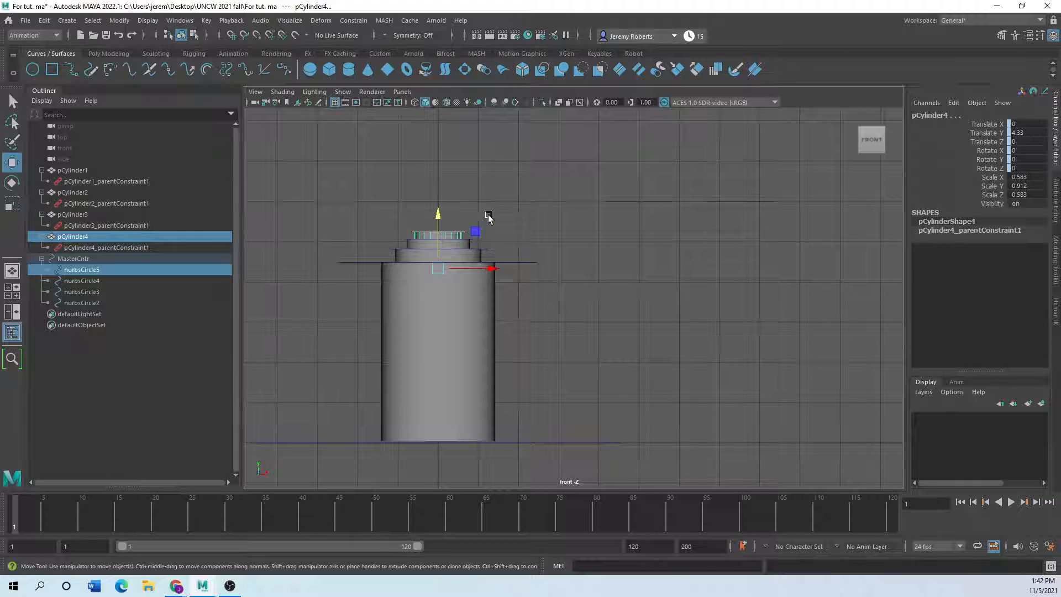
- Test the rig by moving nurbsCircle5 upward and then MasterCntr upward, undoing each move
left_click(449, 233)
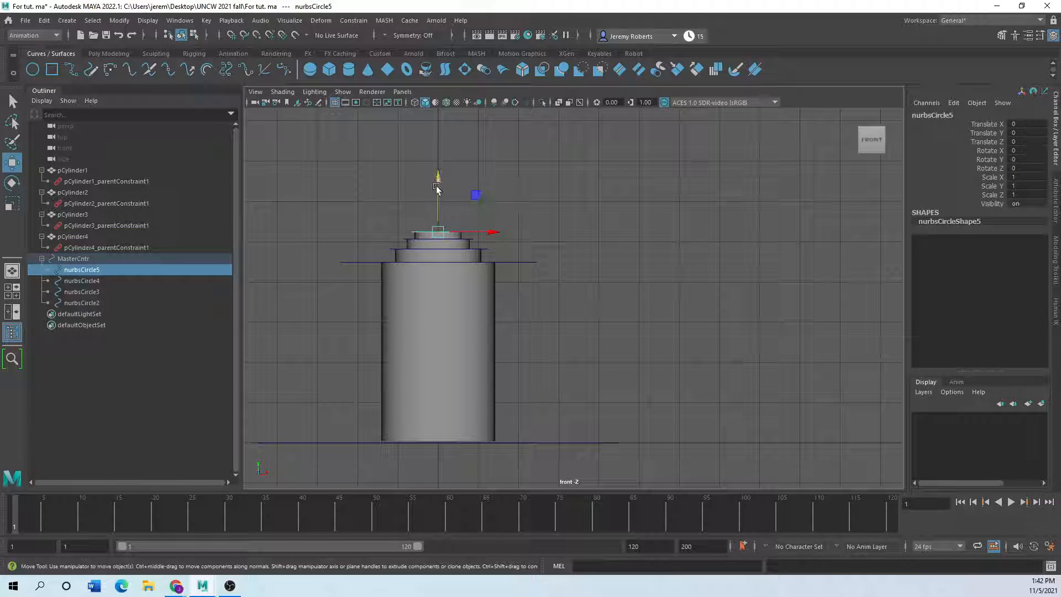
left_click_drag(446, 195, 445, 173)
key("ctrl+z")
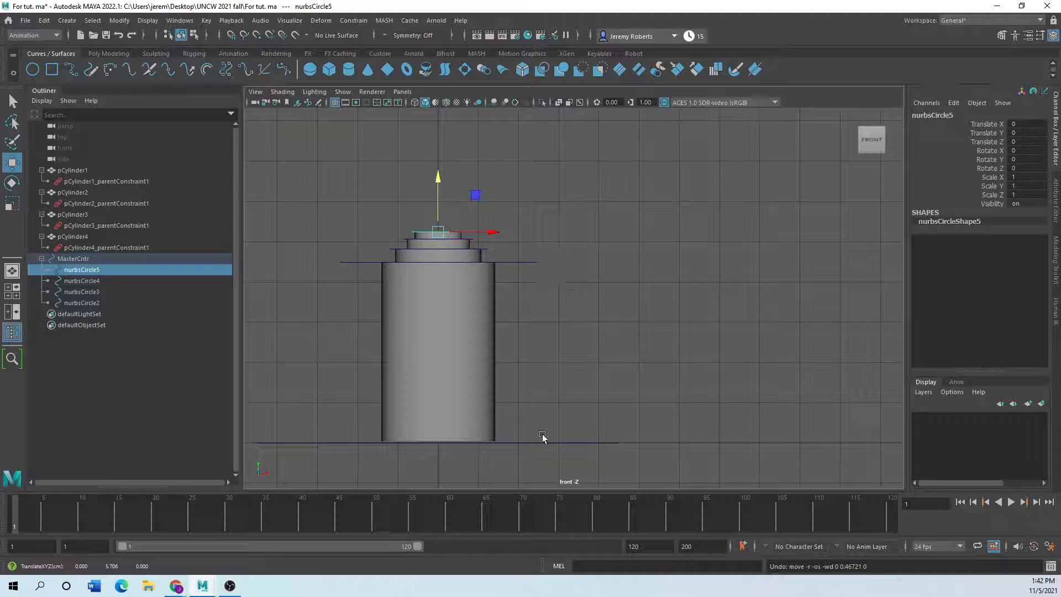
left_click_drag(542, 434, 526, 458)
left_click_drag(437, 409, 435, 387)
key("ctrl+z")
- Open the Set Driven Key window and place it clear of the cylinder model
scroll(479, 267, "up", 2)
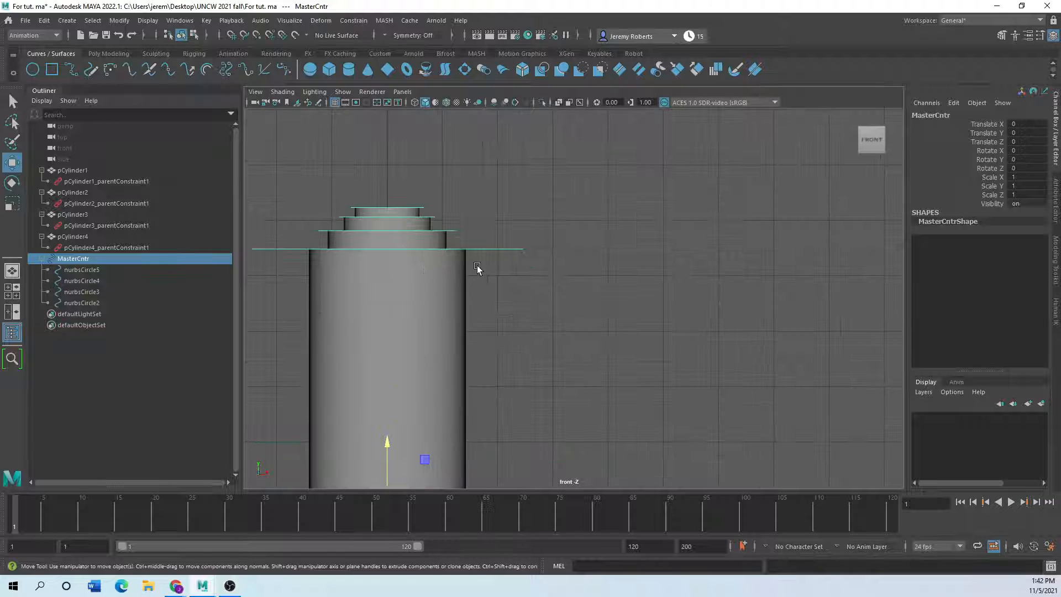
scroll(487, 268, "down", 4)
middle_click_drag(528, 282, 766, 336, "alt")
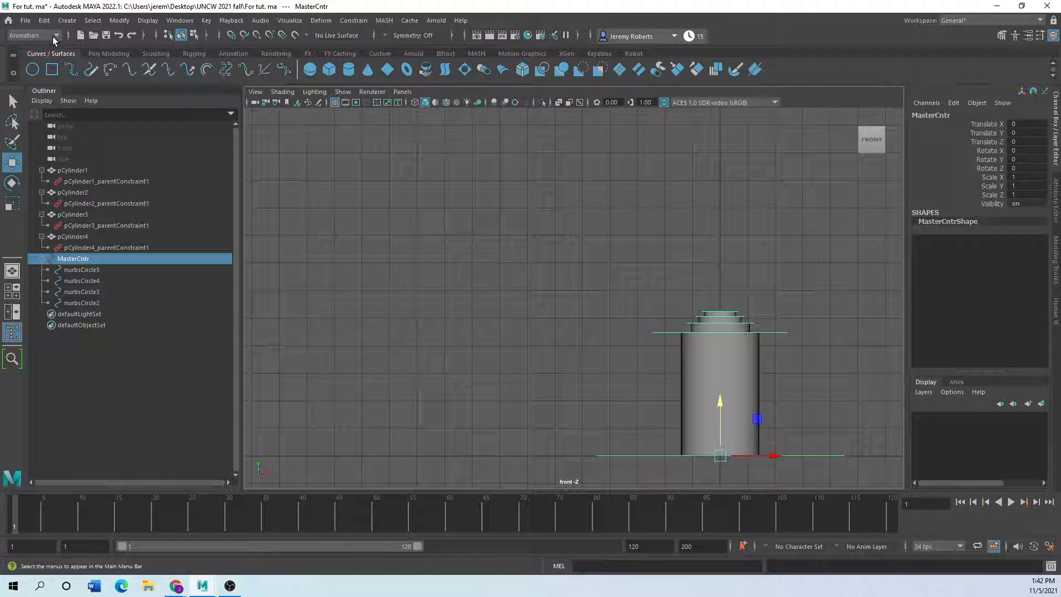
left_click(178, 21)
left_click(194, 22)
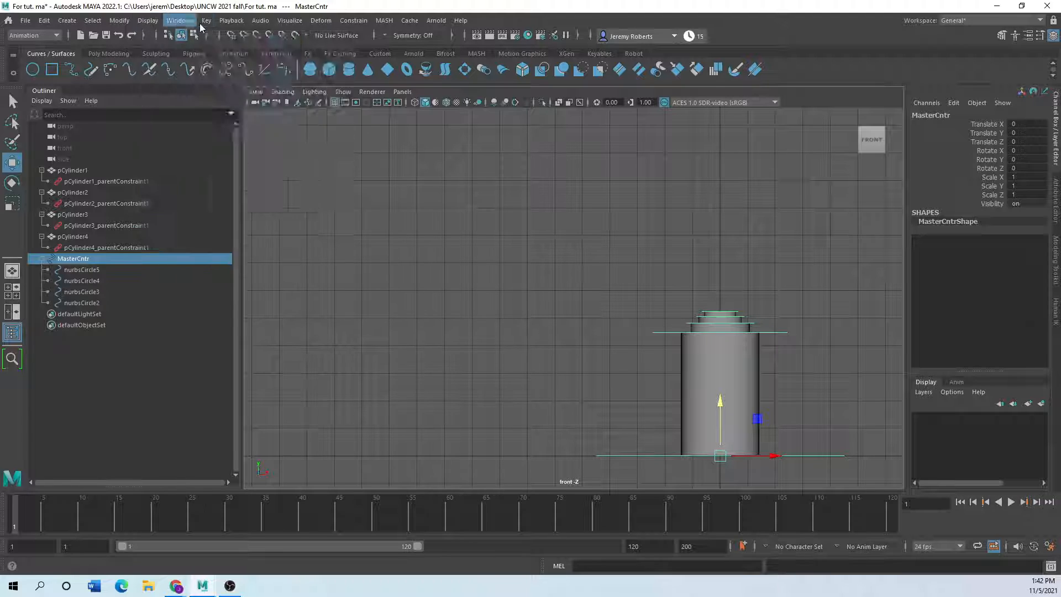
left_click(206, 21)
mouse_move(320, 117)
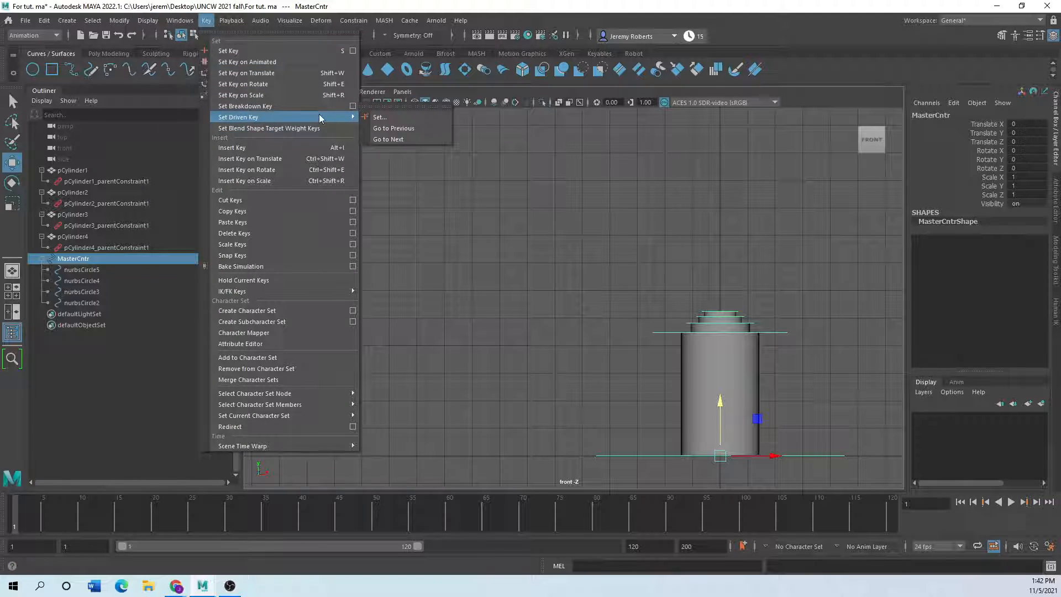
left_click(381, 118)
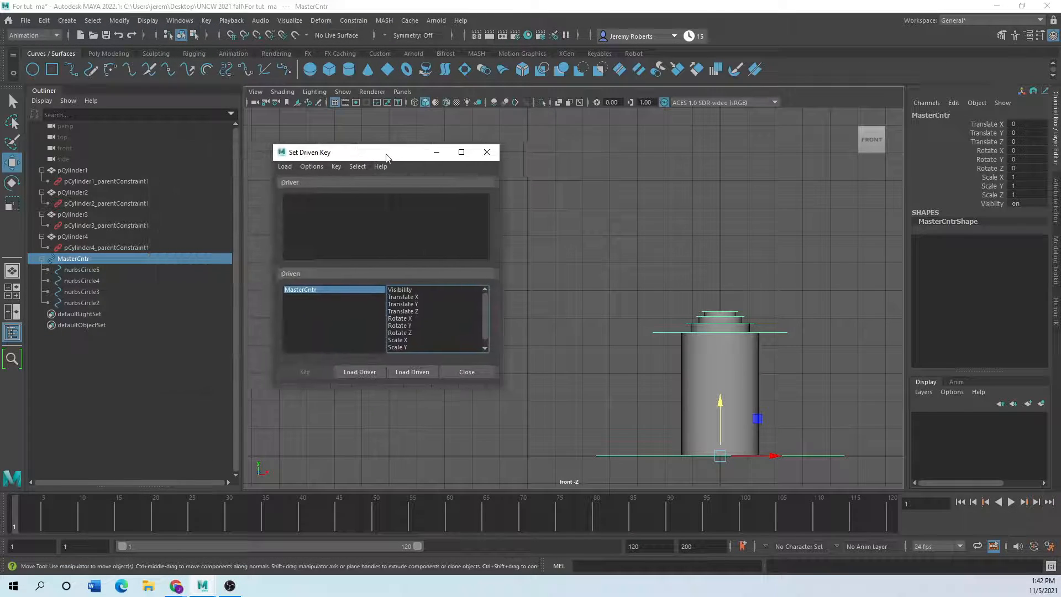
left_click_drag(386, 158, 264, 166)
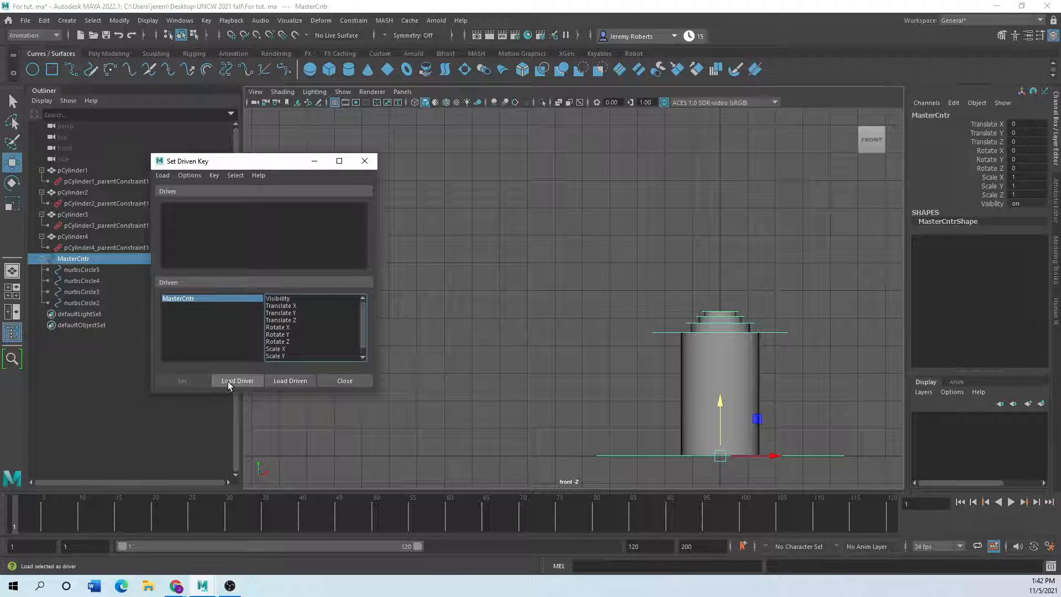
- Load nurbsCircle2, the wide circle at the top of the base cylinder, as the driver with its Translate Y attribute
middle_click_drag(669, 339, 583, 335, "alt")
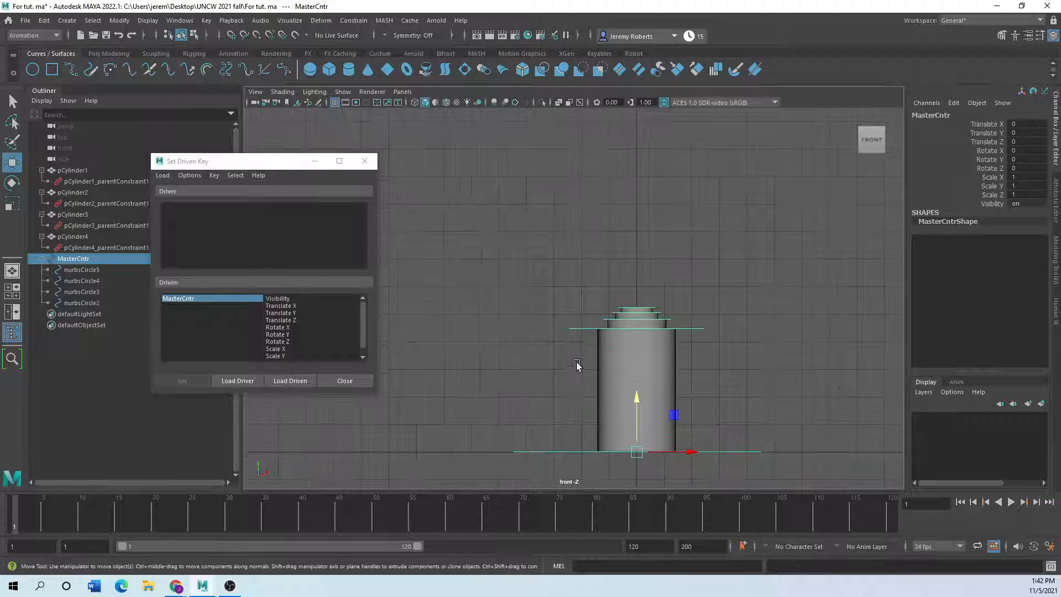
scroll(576, 362, "up", 3)
left_click(543, 330)
left_click_drag(543, 330, 625, 376)
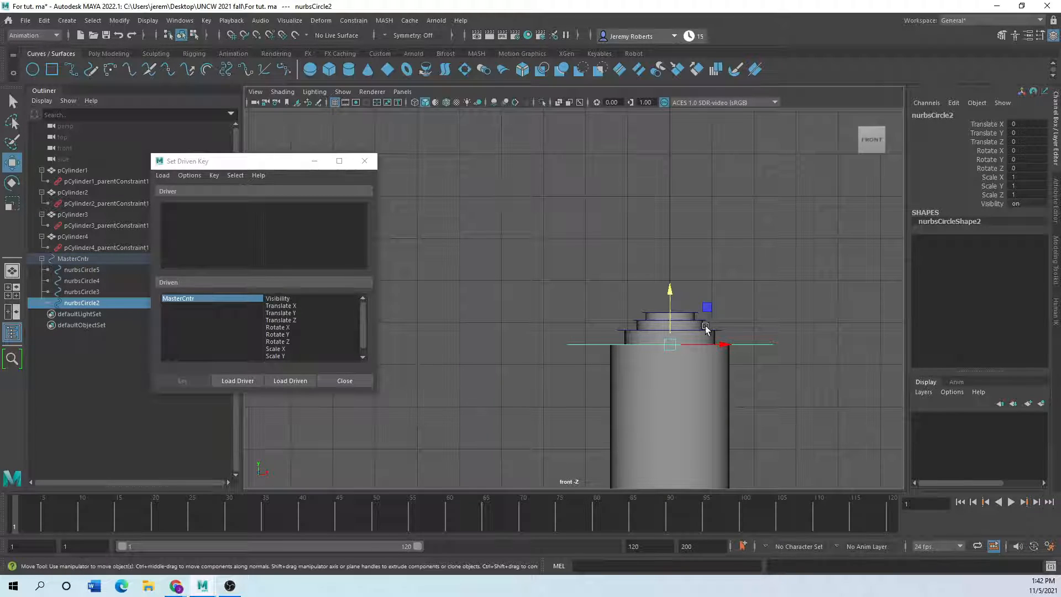
left_click(244, 381)
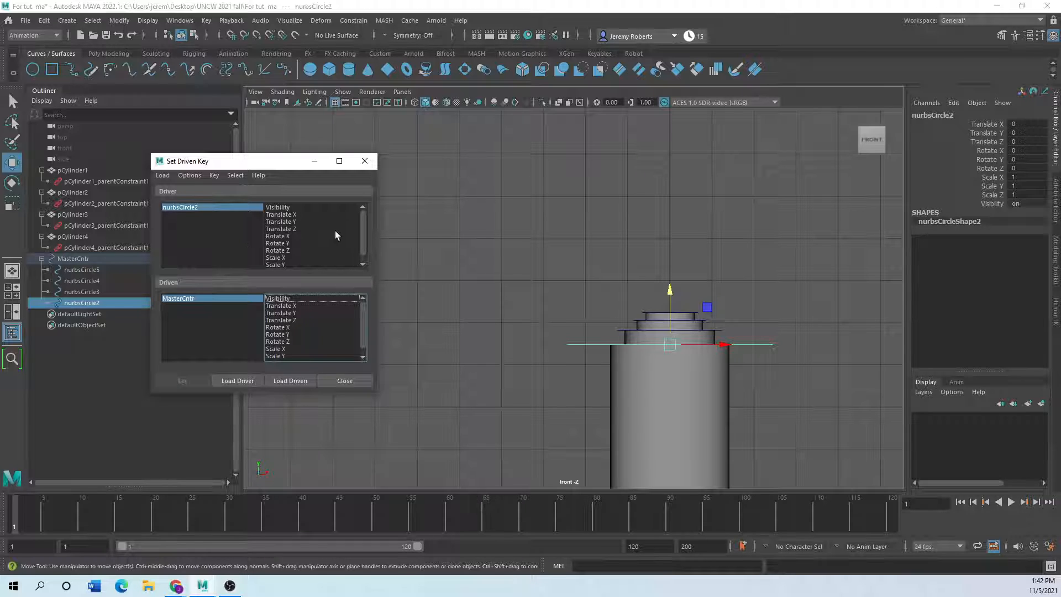
left_click(284, 223)
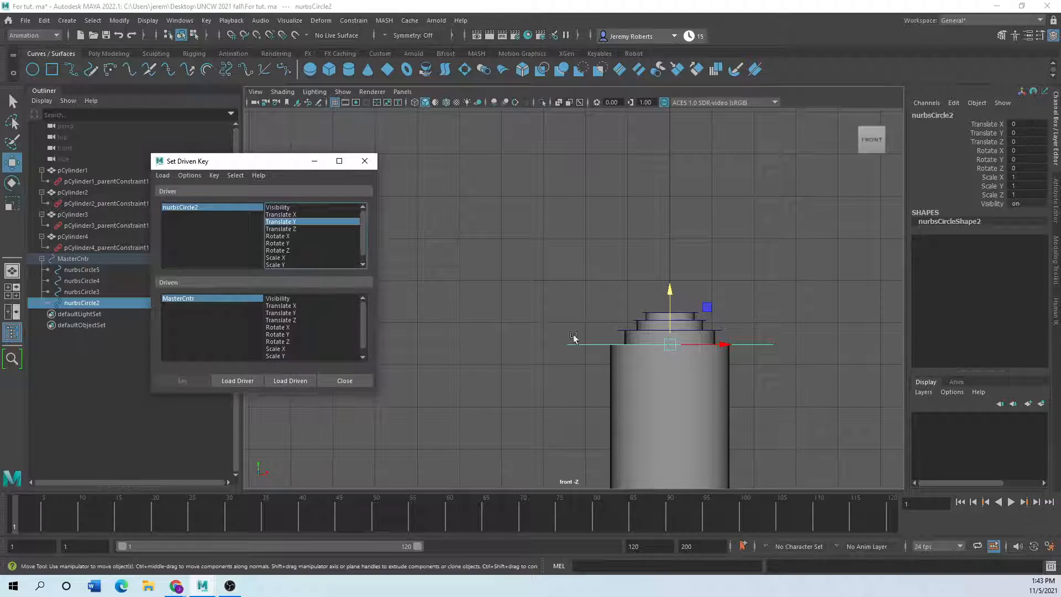
- Load the three upper circles, nurbsCircle3, nurbsCircle4 and nurbsCircle5, as the driven objects
scroll(655, 330, "up", 2)
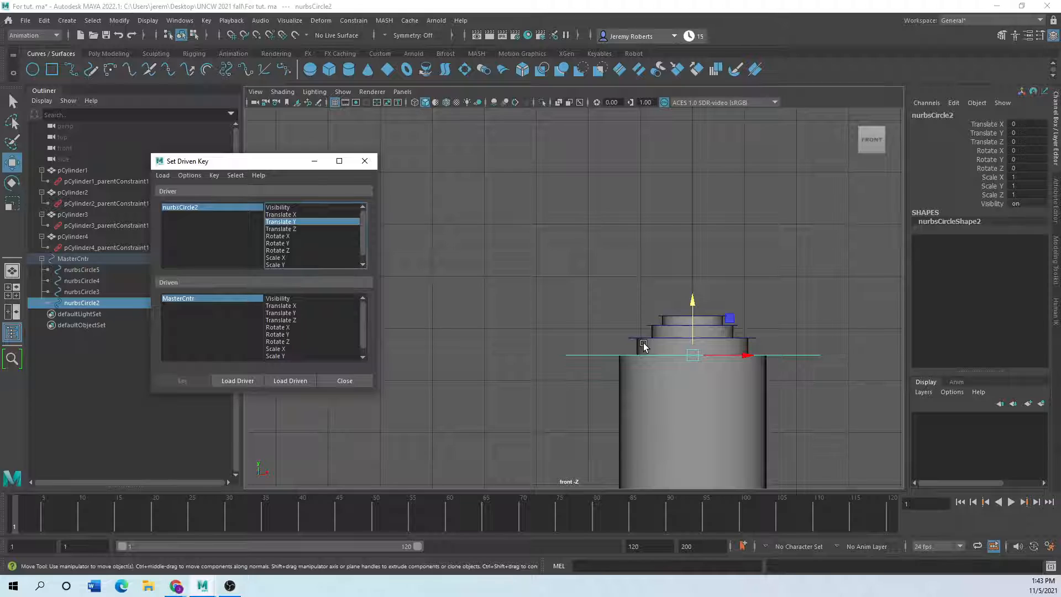
middle_click_drag(643, 343, 533, 294, "alt")
scroll(533, 294, "up", 2)
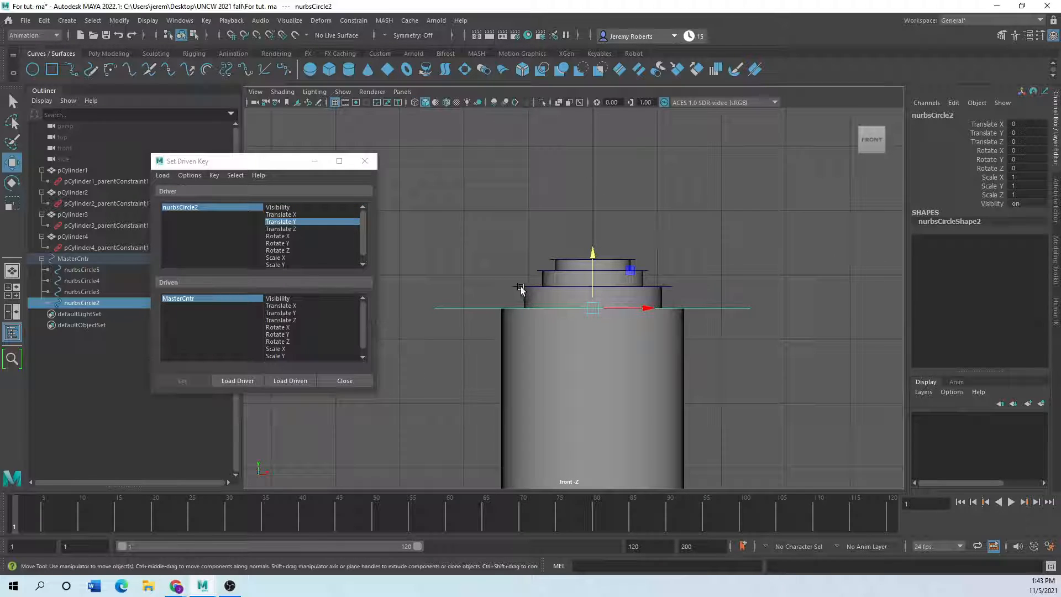
left_click(521, 287, "shift")
left_click(445, 309)
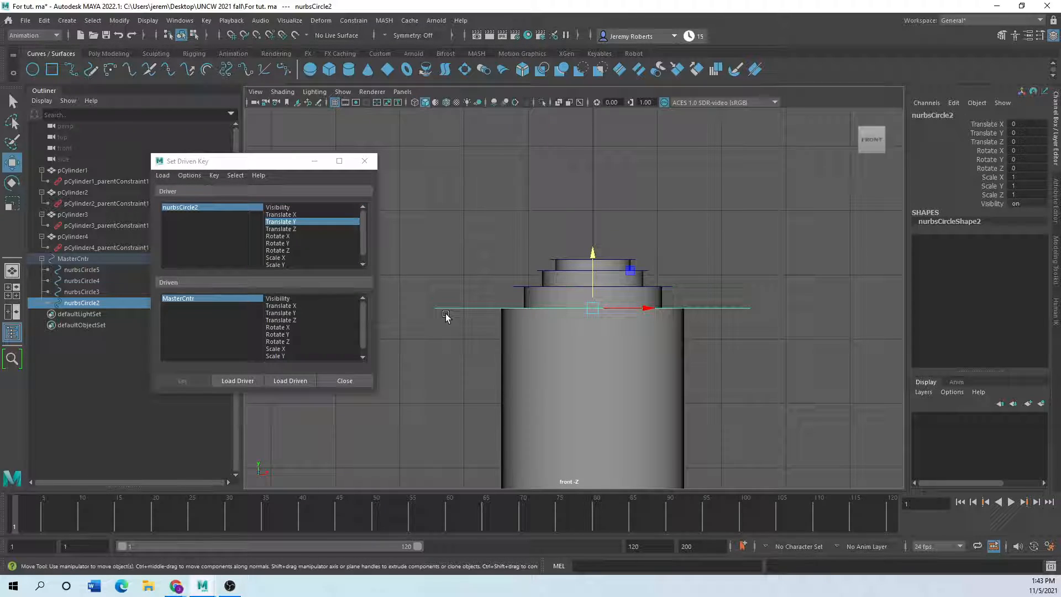
left_click(429, 374)
left_click(516, 288)
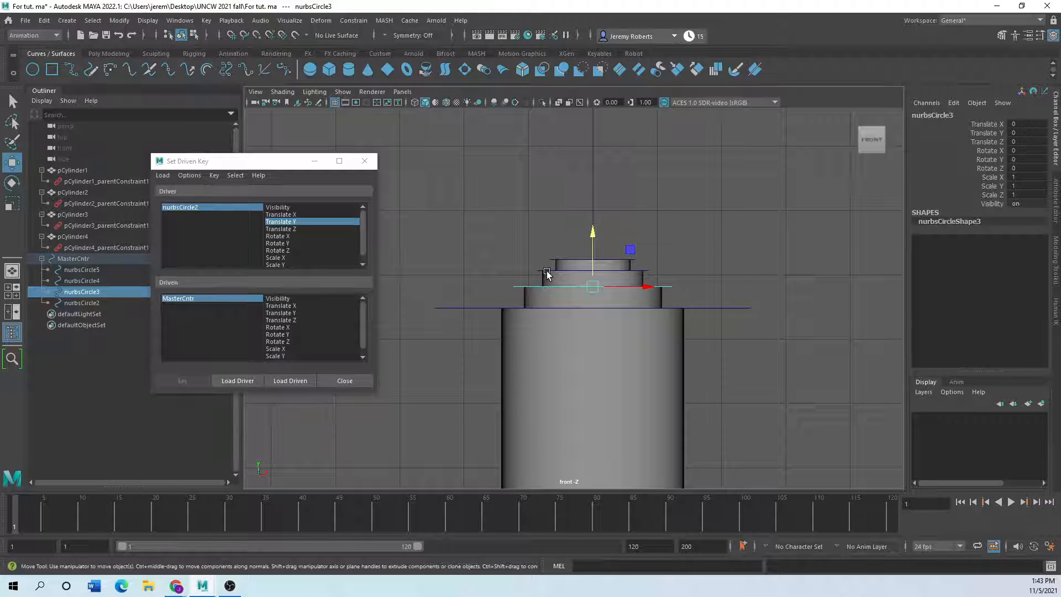
left_click(558, 265, "shift")
left_click(561, 261, "shift")
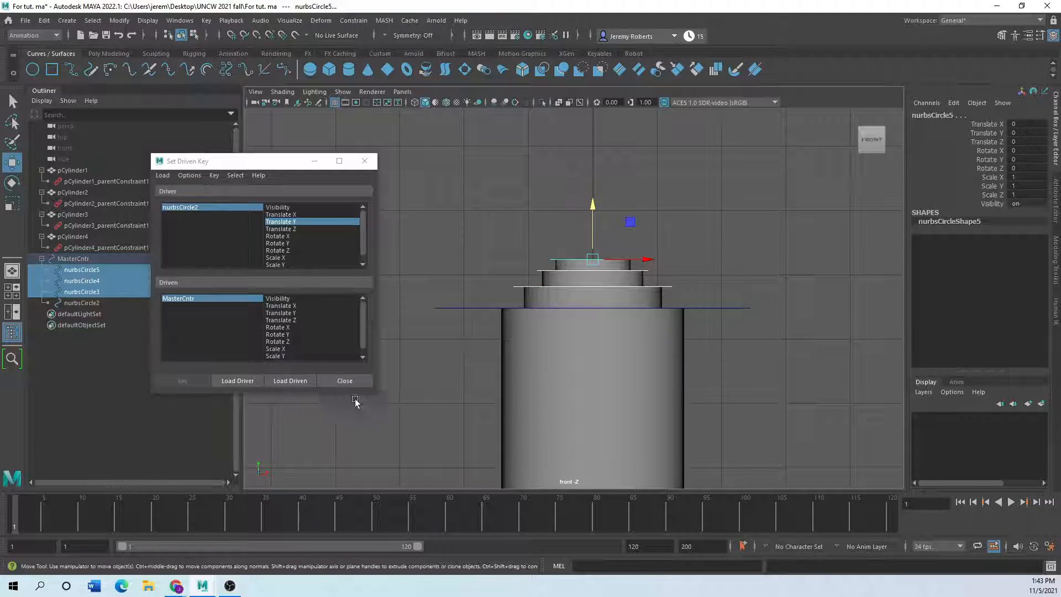
left_click(290, 381)
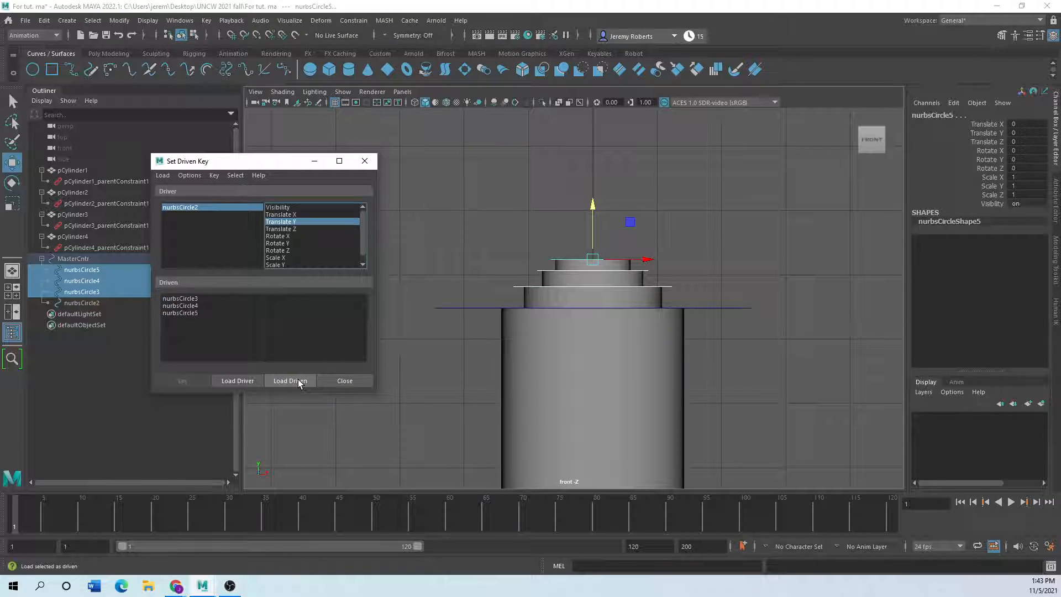
- Key the Translate Y of all three driven circles against nurbsCircle2's Translate Y in the retracted pose
left_click(181, 313, "shift")
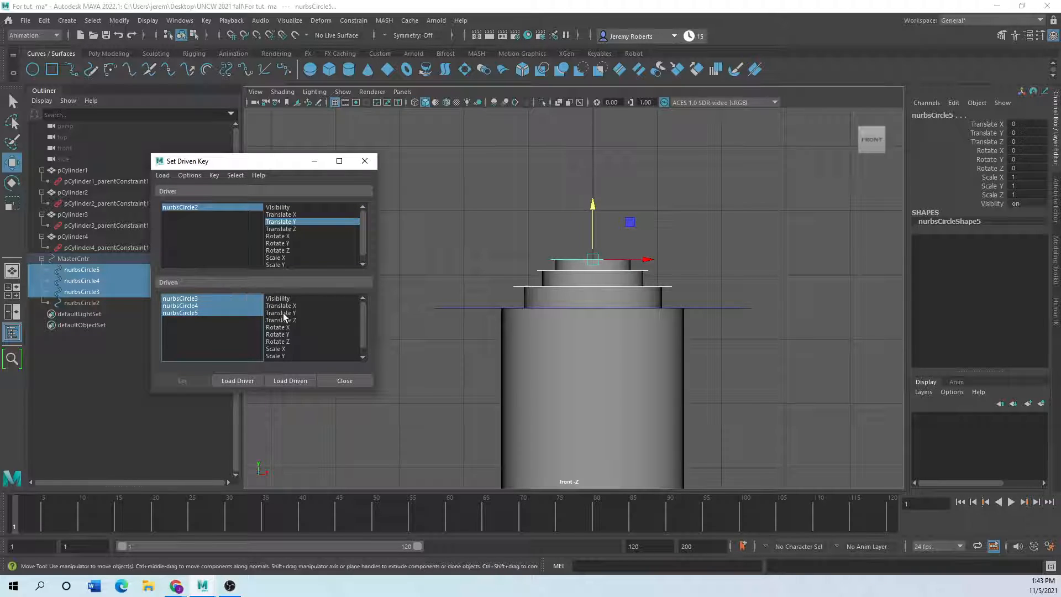
left_click(283, 313)
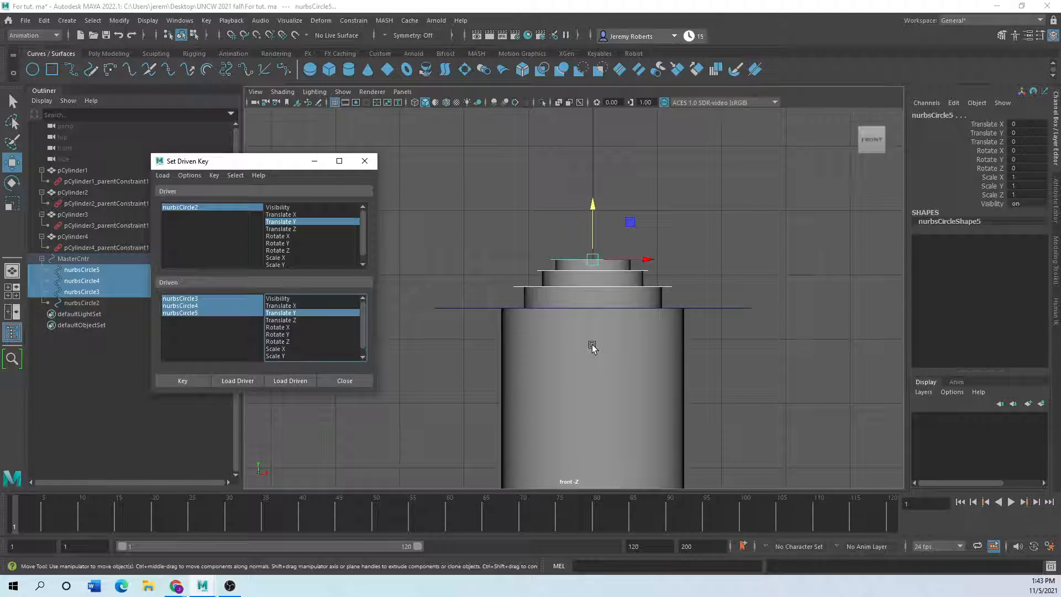
scroll(565, 298, "down", 2)
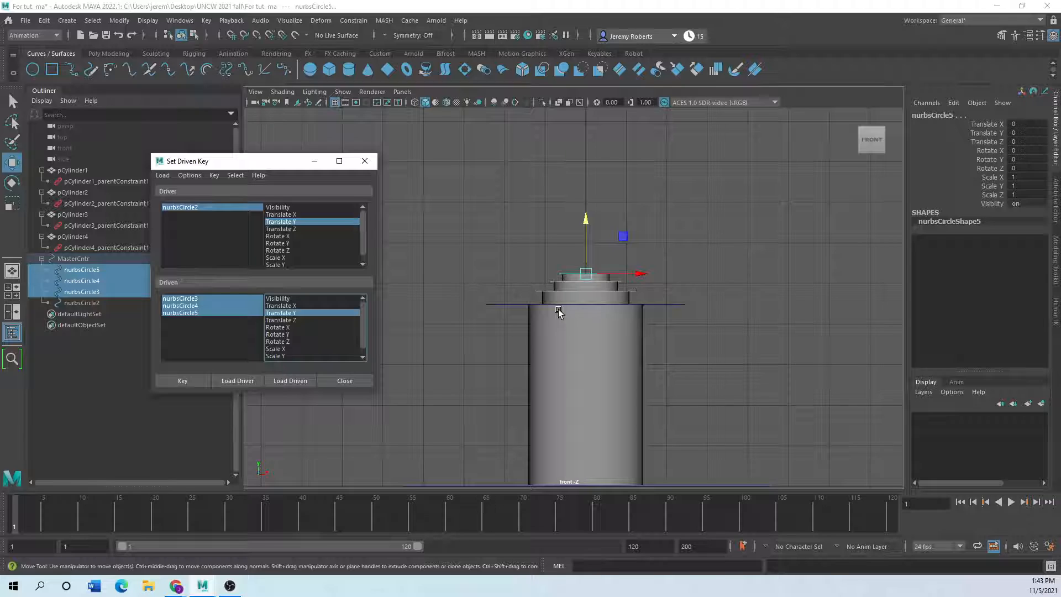
left_click(191, 381)
- Raise the driver circle nurbsCircle2 above the cylinders to a Translate Y of about 2.13
middle_click_drag(610, 281, 559, 289, "alt")
right_click_drag(460, 372, 715, 360, "alt")
middle_click_drag(738, 392, 774, 444, "alt")
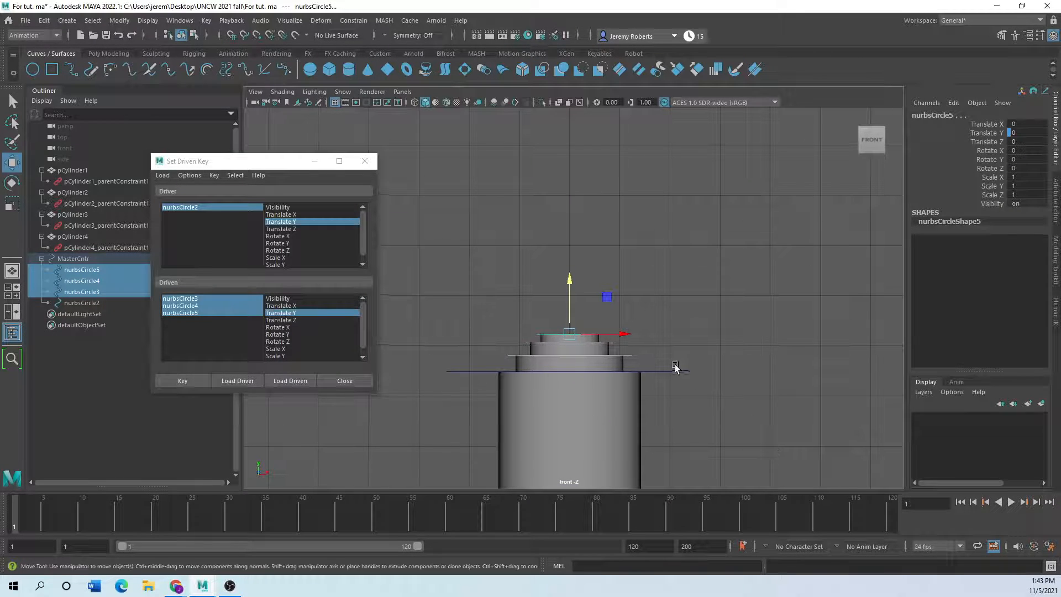
left_click(711, 367)
left_click_drag(702, 362, 664, 379)
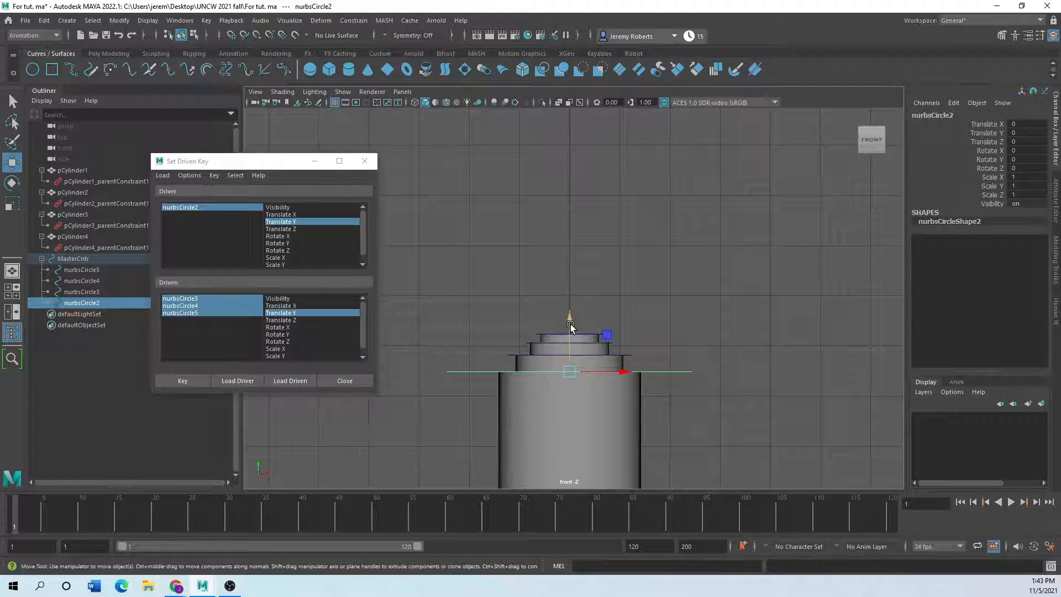
left_click_drag(570, 326, 573, 217)
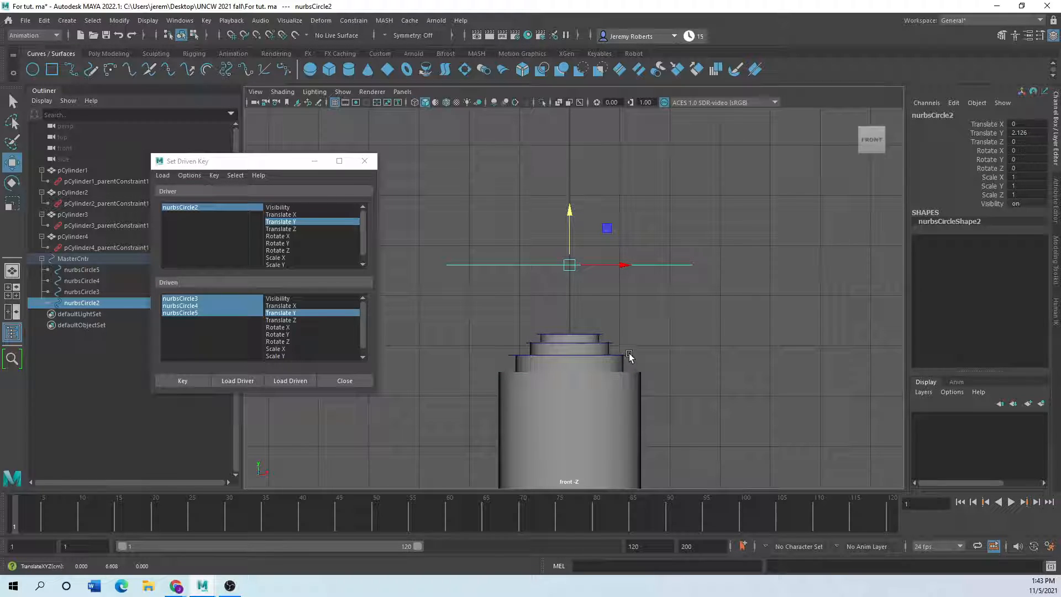
- Try to raise nurbsCircle3, nurbsCircle4 and nurbsCircle5 together to a Translate Y of about 1.71
left_click(608, 347)
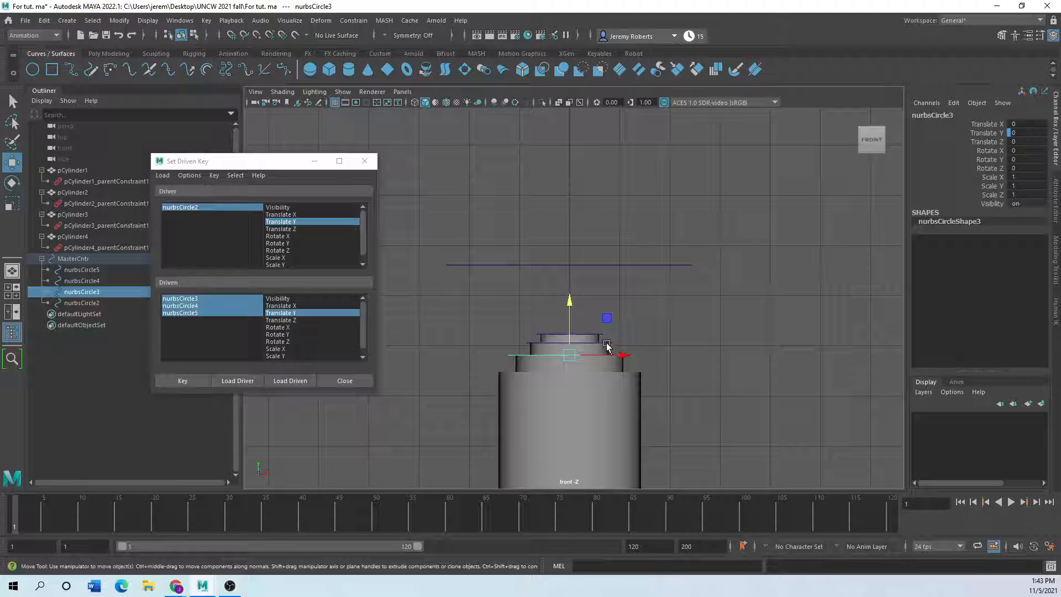
left_click(605, 343, "shift")
left_click(589, 335, "shift")
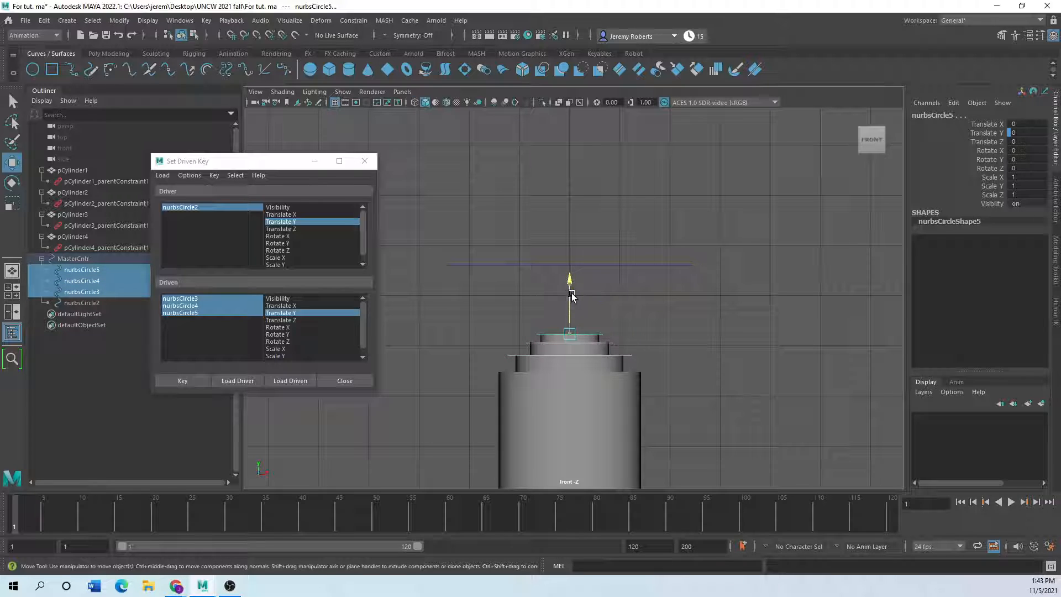
left_click_drag(572, 294, 573, 207)
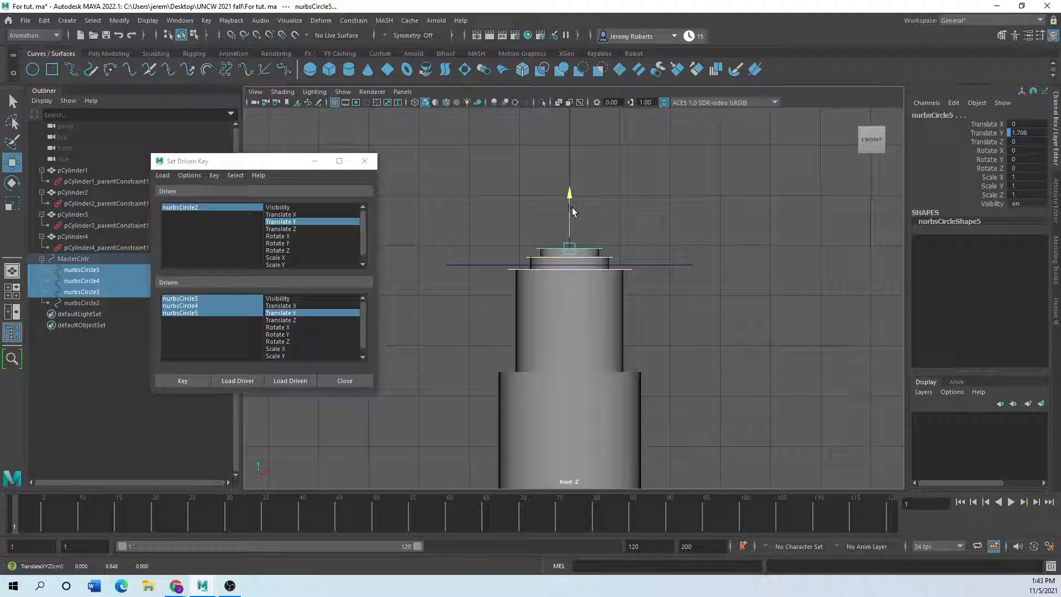
- Lower the driver circle nurbsCircle2 slightly to a Translate Y of about 1.87
left_click(691, 265)
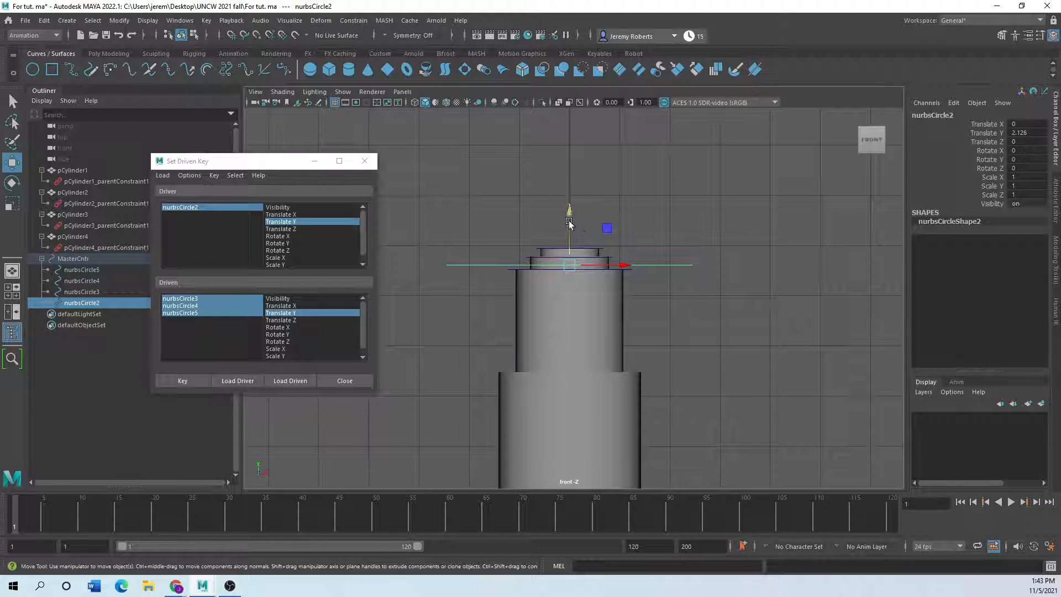
left_click_drag(569, 223, 567, 232)
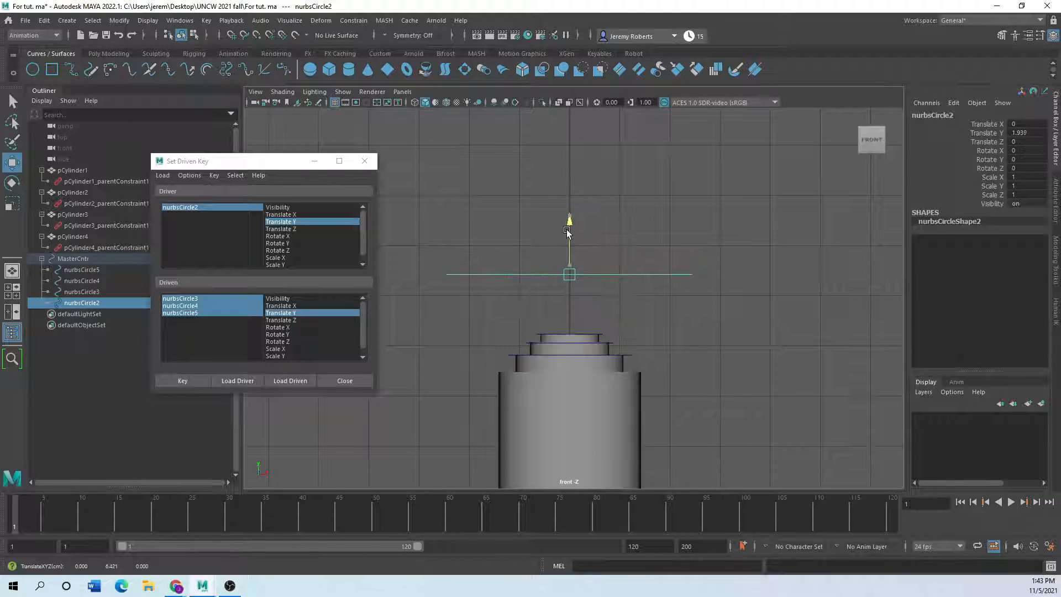
left_click(626, 352)
left_click(600, 340)
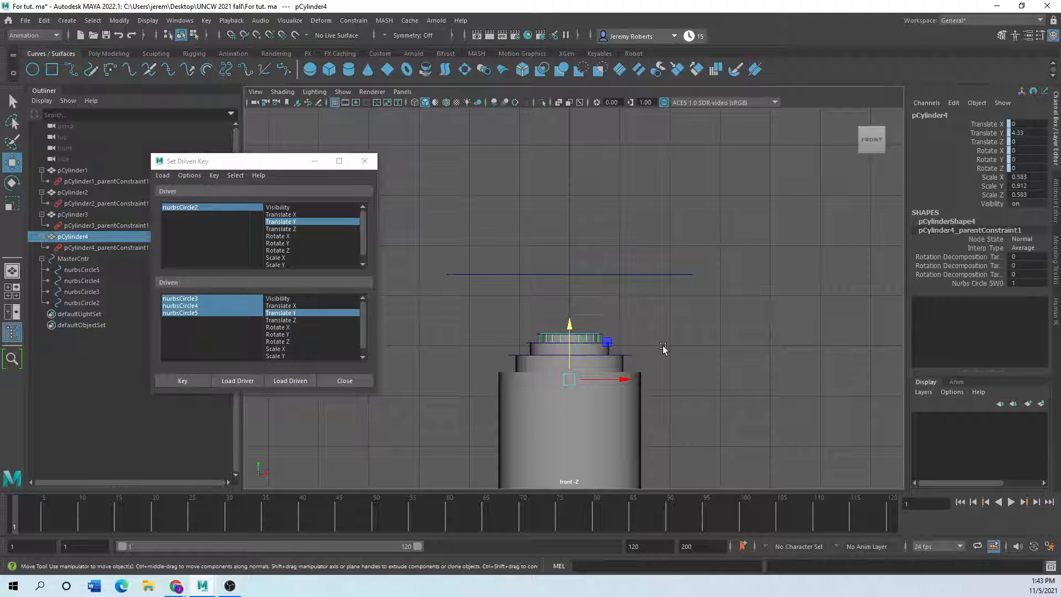
left_click(628, 355)
left_click(611, 274)
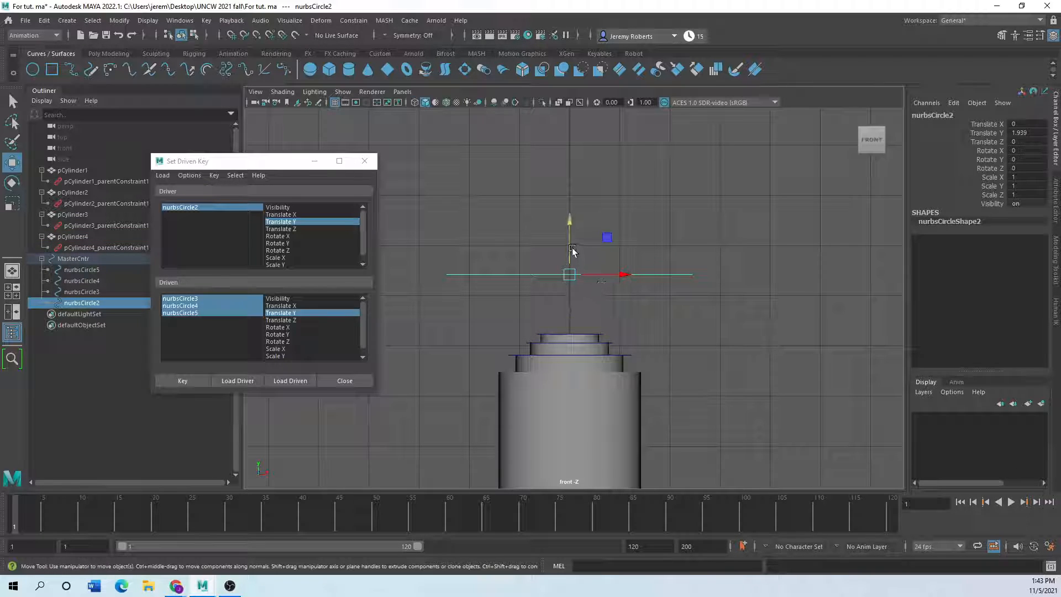
left_click_drag(572, 252, 570, 253)
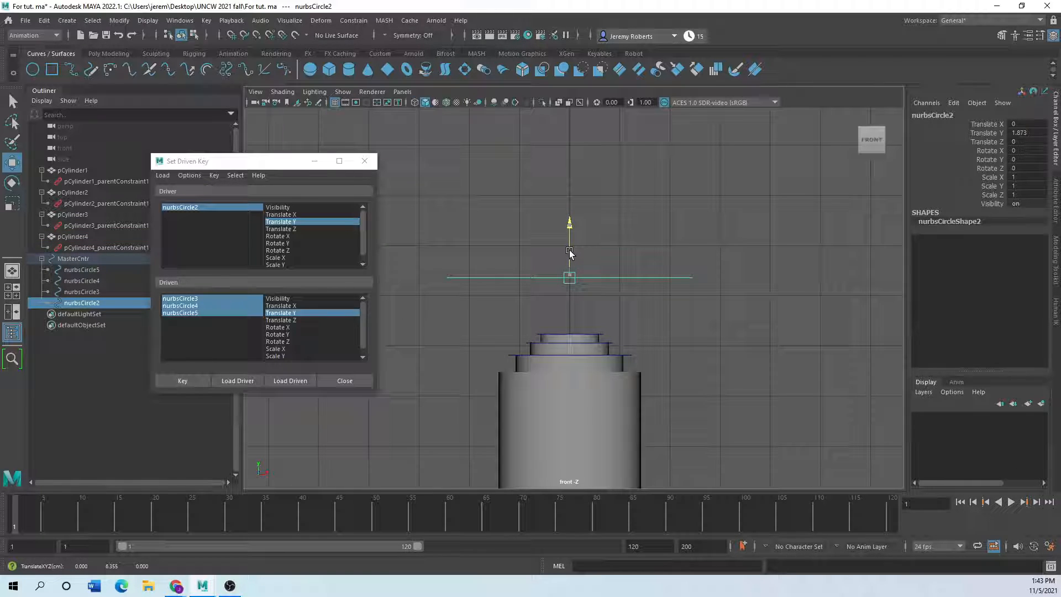
- Raise nurbsCircle3, nurbsCircle4 and nurbsCircle5 together to a Translate Y of about 1.69 and key them against the driver
left_click(616, 354, "shift")
left_click(603, 343, "shift")
left_click(593, 335, "shift")
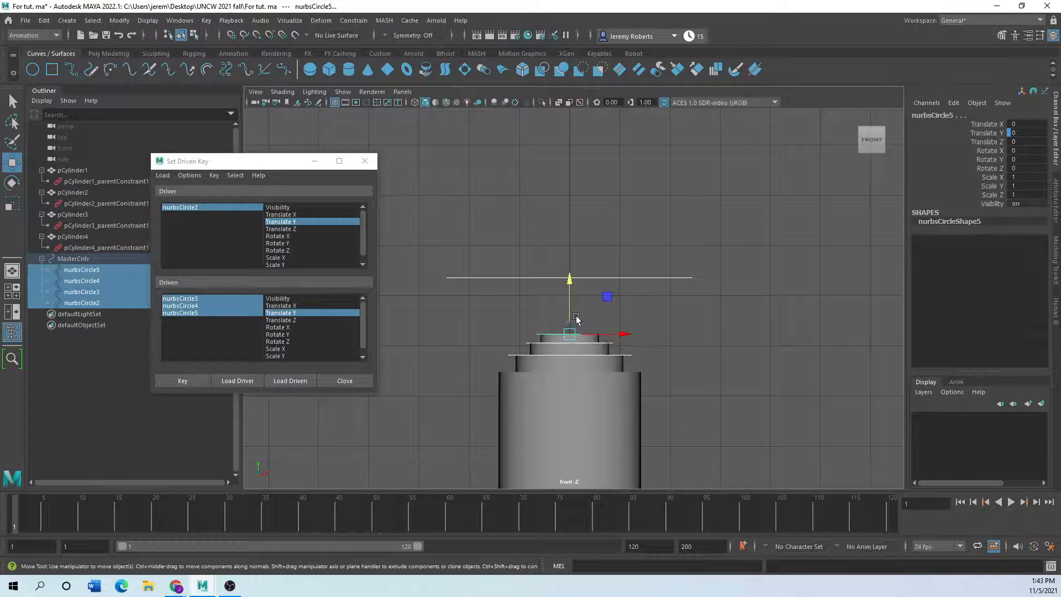
mouse_move(569, 312)
left_mouse_down()
mouse_move(569, 281)
mouse_move(567, 301)
left_mouse_up()
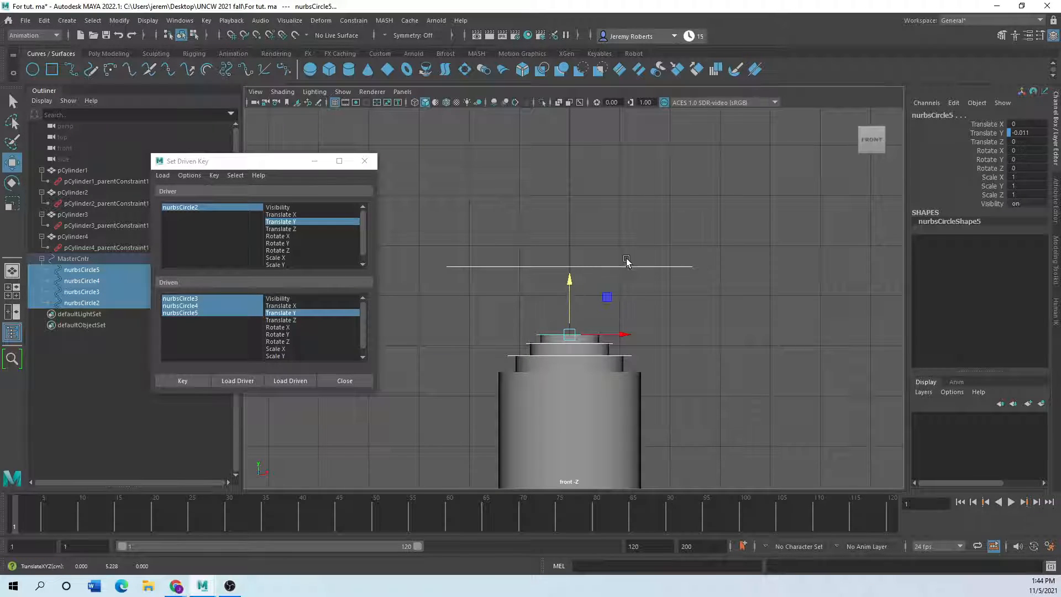
key("ctrl+z")
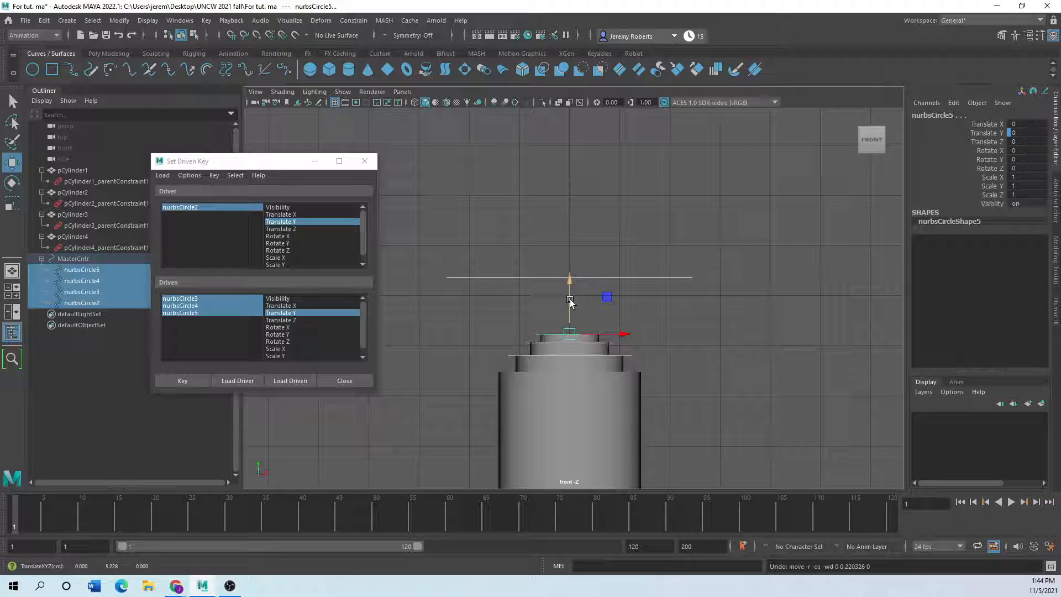
left_click(610, 277, "shift")
left_click_drag(569, 304, 575, 221)
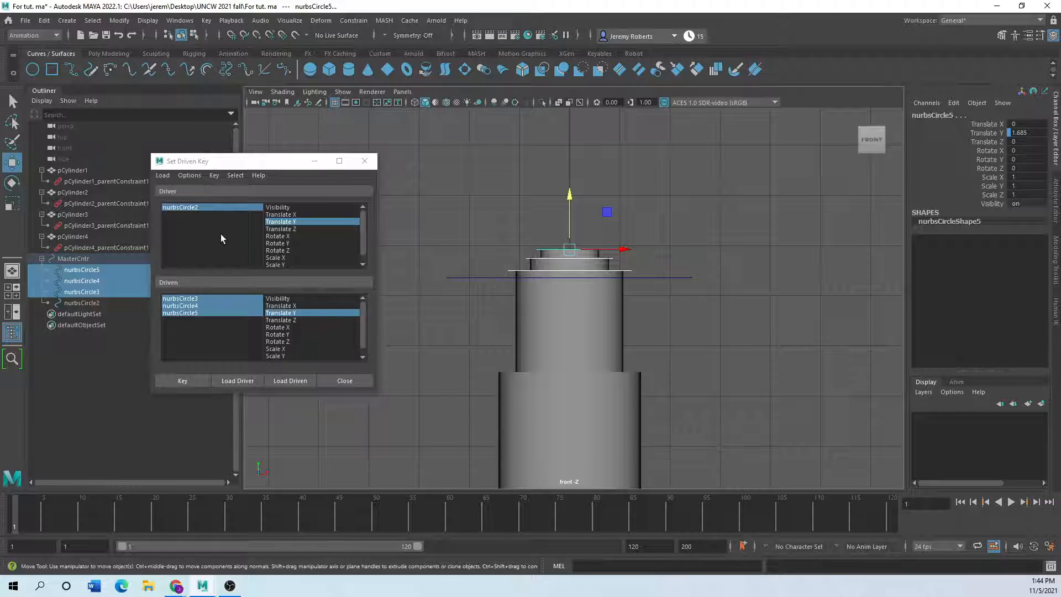
left_click(187, 382)
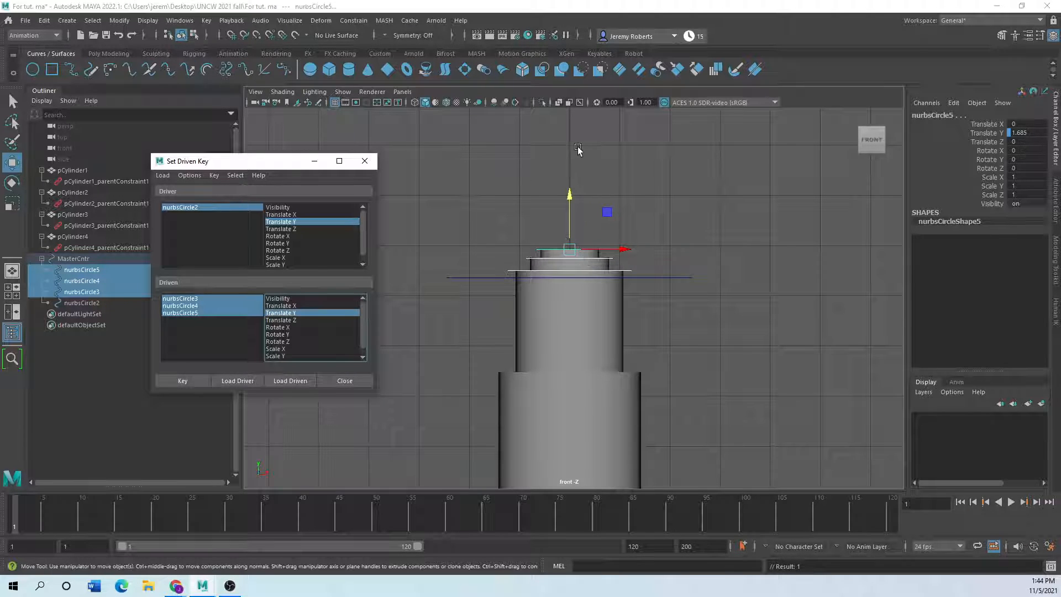
- Raise the driver circle nurbsCircle2 above the cylinder sections to a Translate Y of about 3.53
middle_click_drag(605, 298, 597, 414, "alt")
scroll(612, 374, "up", 1)
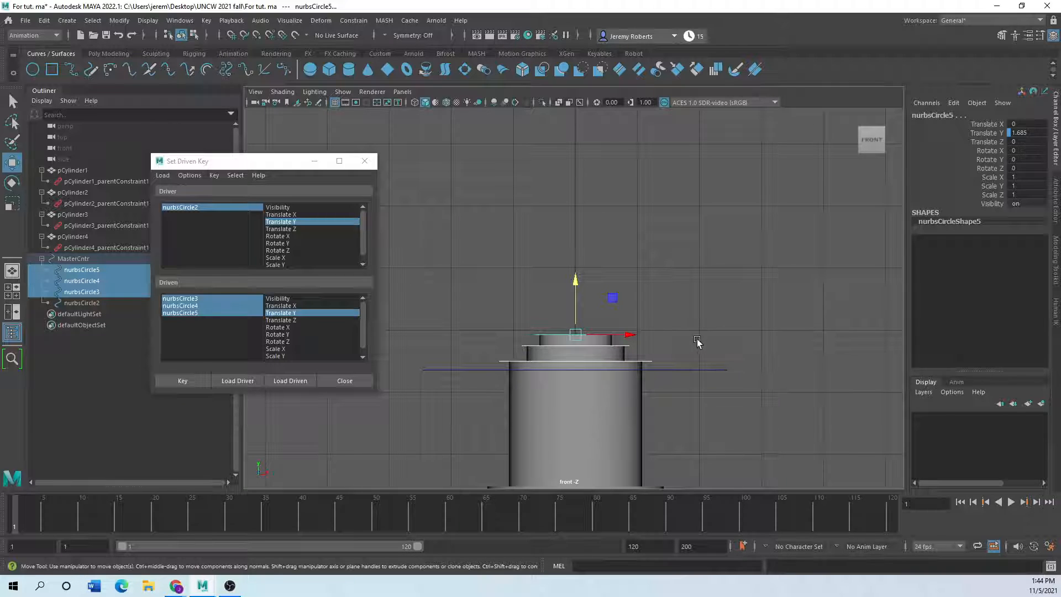
left_click_drag(712, 396, 712, 397)
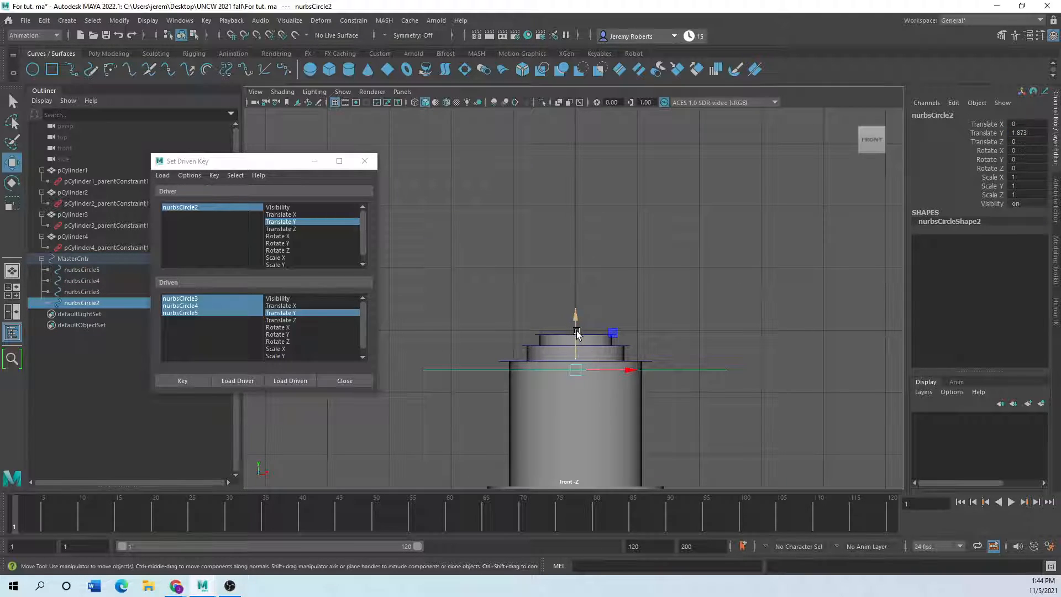
left_click_drag(575, 331, 573, 230)
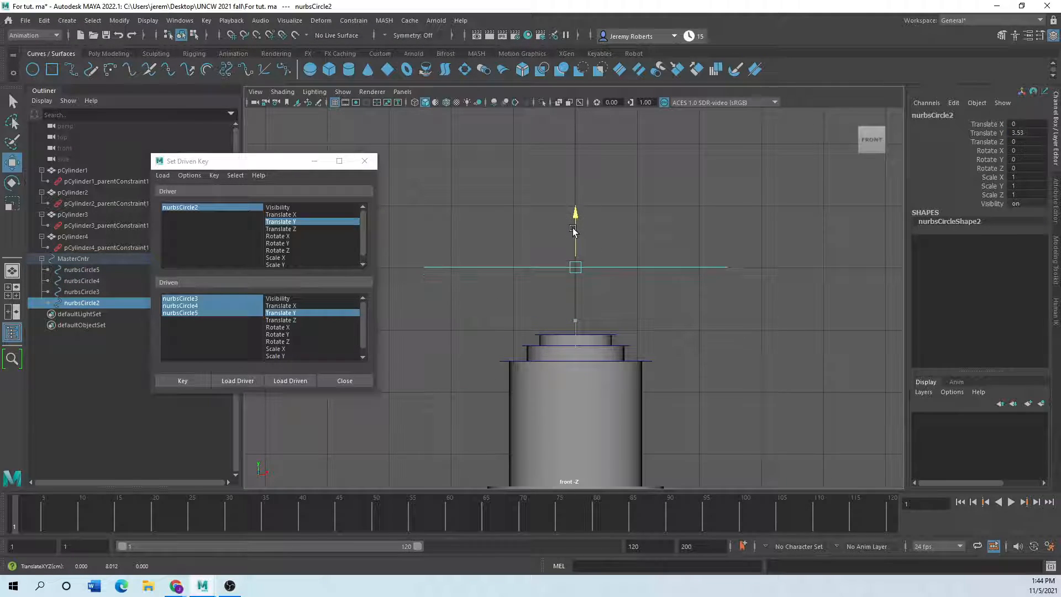
- Raise nurbsCircle4 and nurbsCircle5 together to a Translate Y of about 3.05, extending the third cylinder section
left_click(625, 347)
left_click(605, 334, "shift")
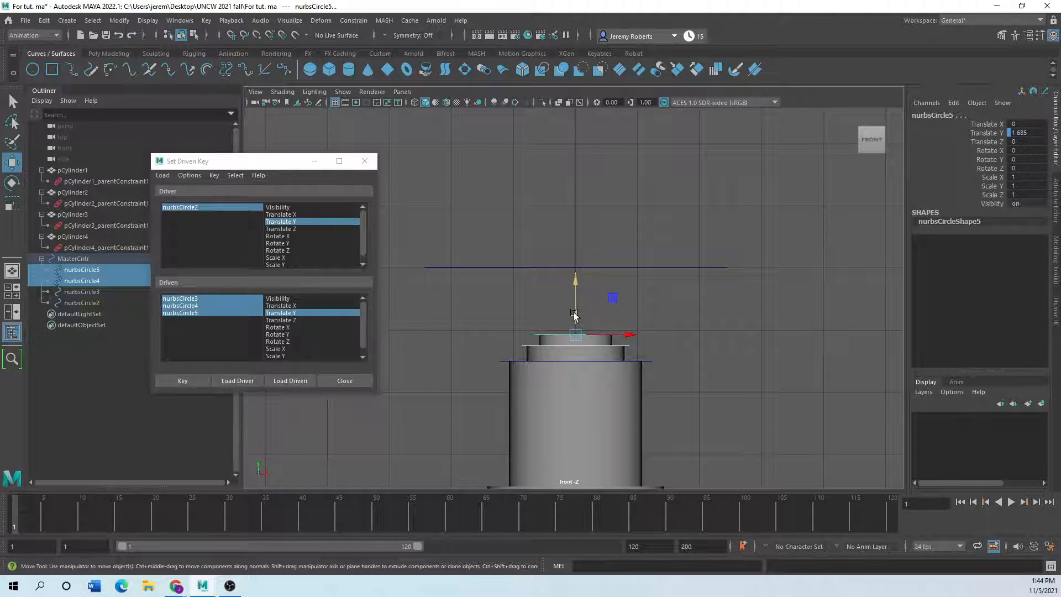
left_click_drag(575, 322, 569, 227)
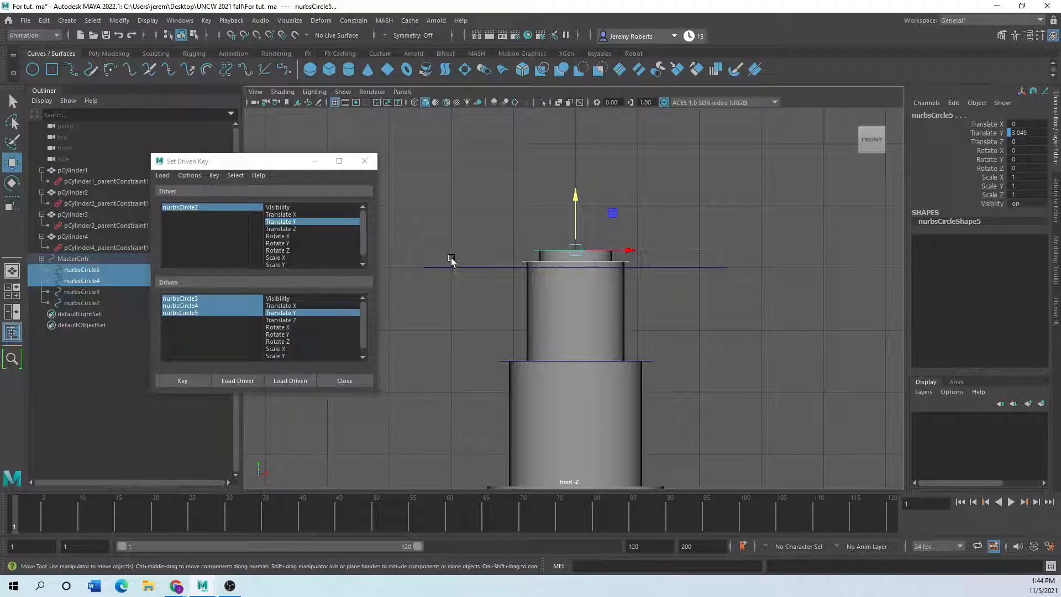
- Load only nurbsCircle4 and nurbsCircle5 as driven objects and key their Translate Y against nurbsCircle2's Translate Y
left_click(497, 248)
left_click(525, 261)
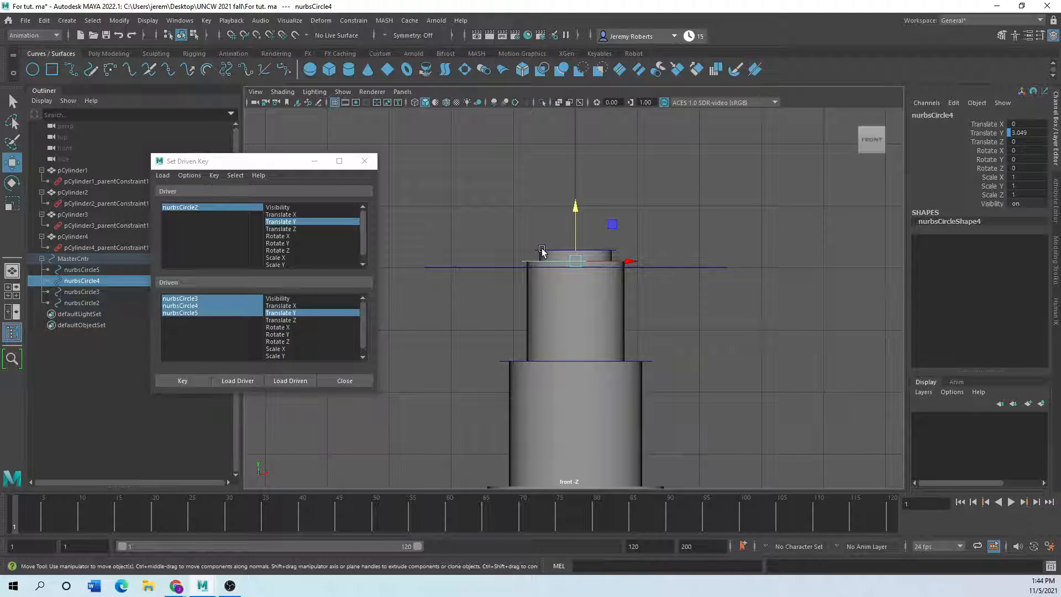
left_click(542, 251, "shift")
left_click(288, 380)
left_click(289, 380)
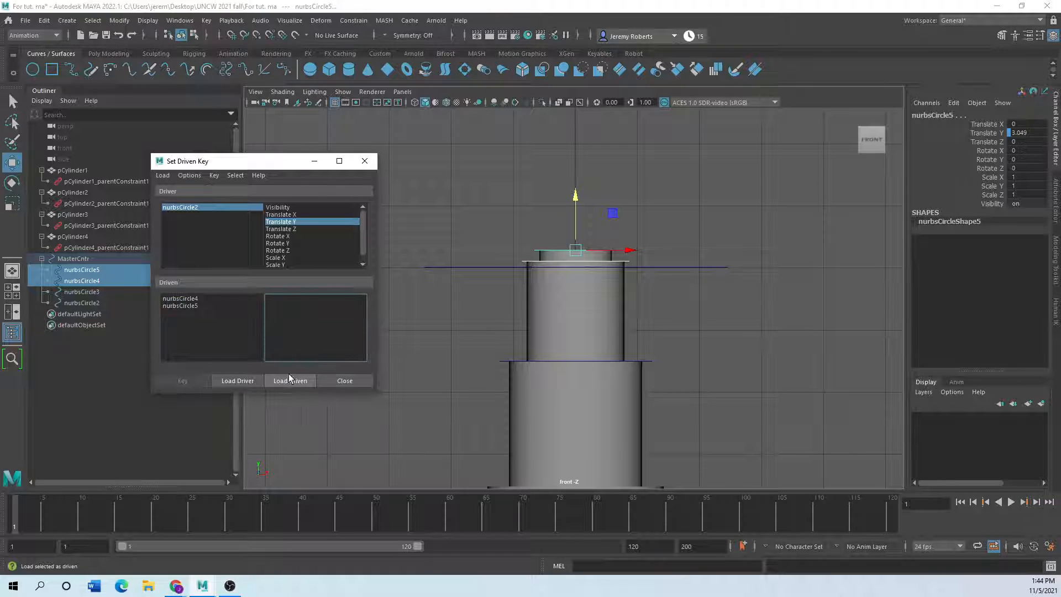
left_click(177, 305)
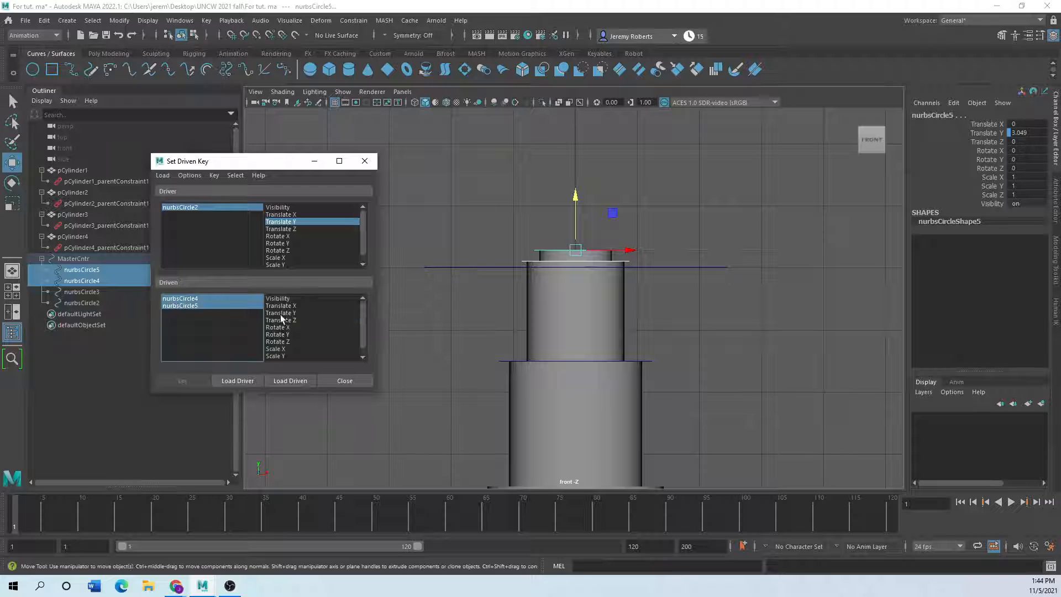
left_click(282, 312)
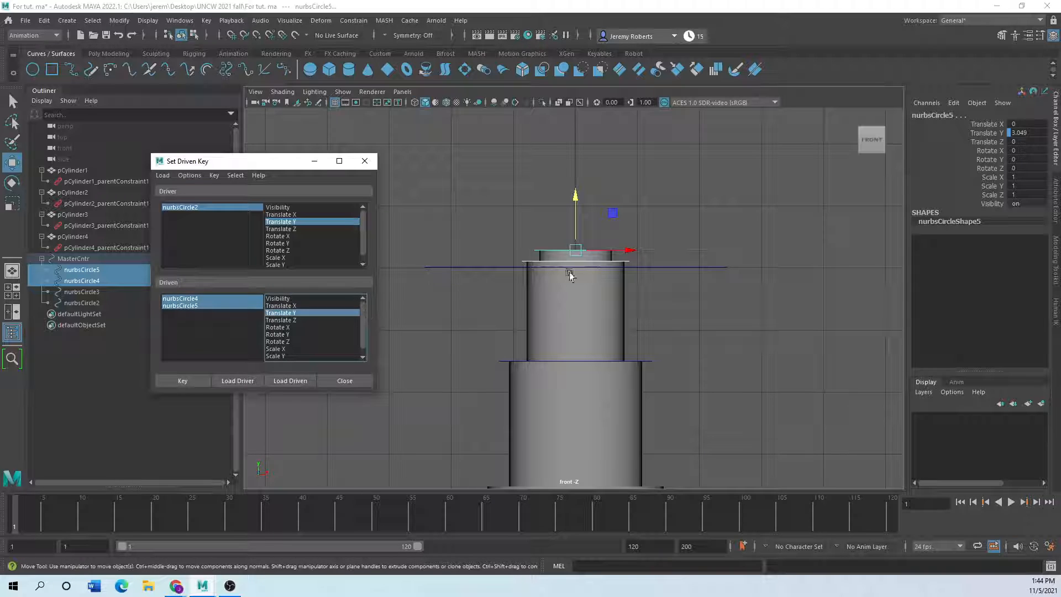
left_click(194, 381)
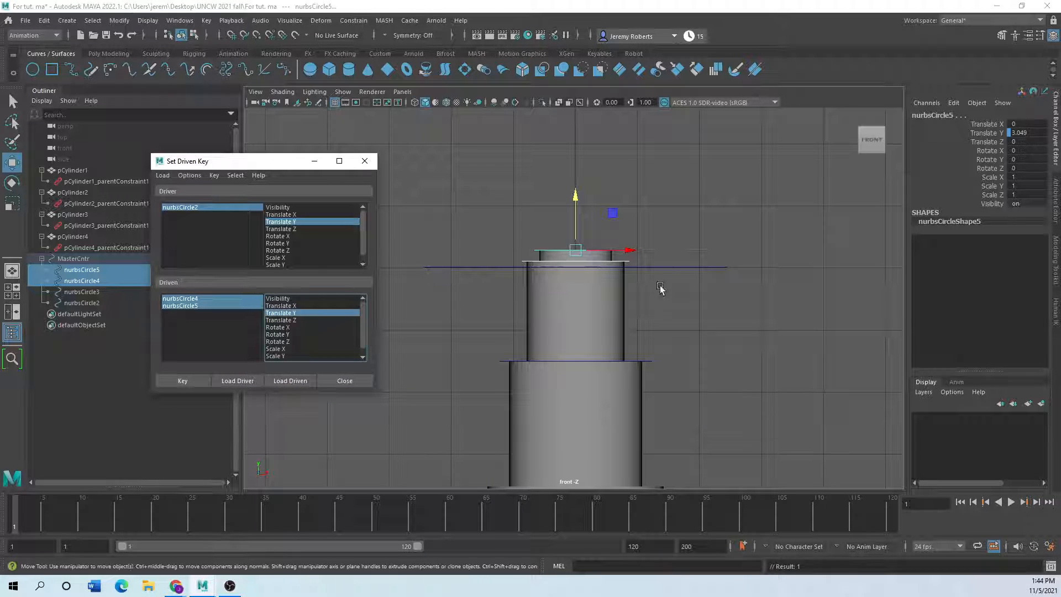
- Raise the driver nurbsCircle2 further above the cylinders, and raise nurbsCircle5 to a Translate Y of about 4.1
left_click_drag(722, 236, 669, 343)
left_click_drag(576, 241, 578, 146)
left_click(588, 249)
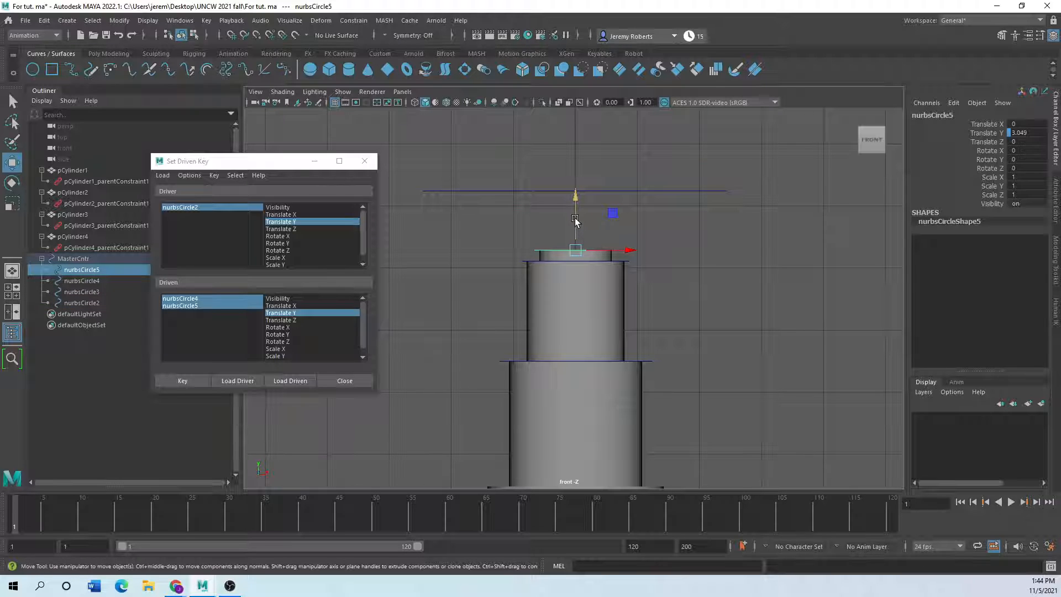
middle_click_drag(575, 218, 573, 152)
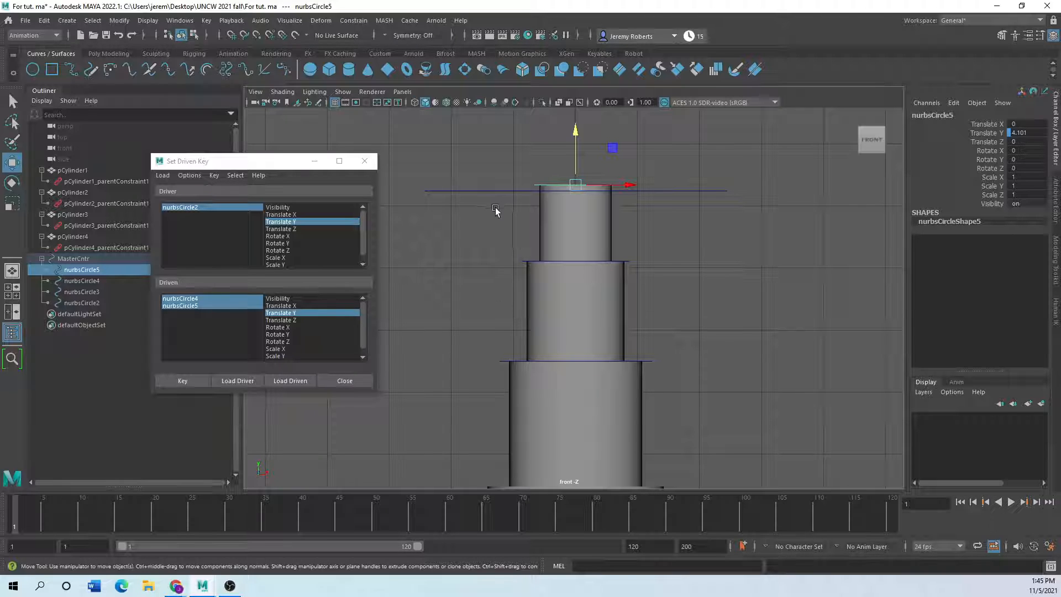
- Load nurbsCircle5 as the only driven object and key its Translate Y against nurbsCircle2's Translate Y
left_click(540, 173)
left_click(553, 186)
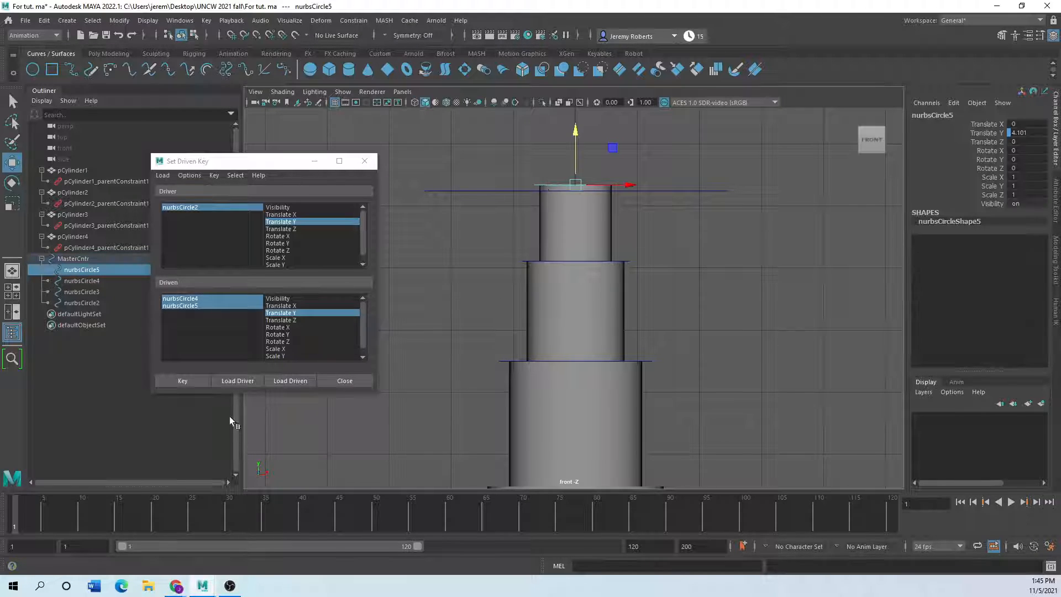
left_click(290, 381)
left_click_drag(278, 299, 283, 314)
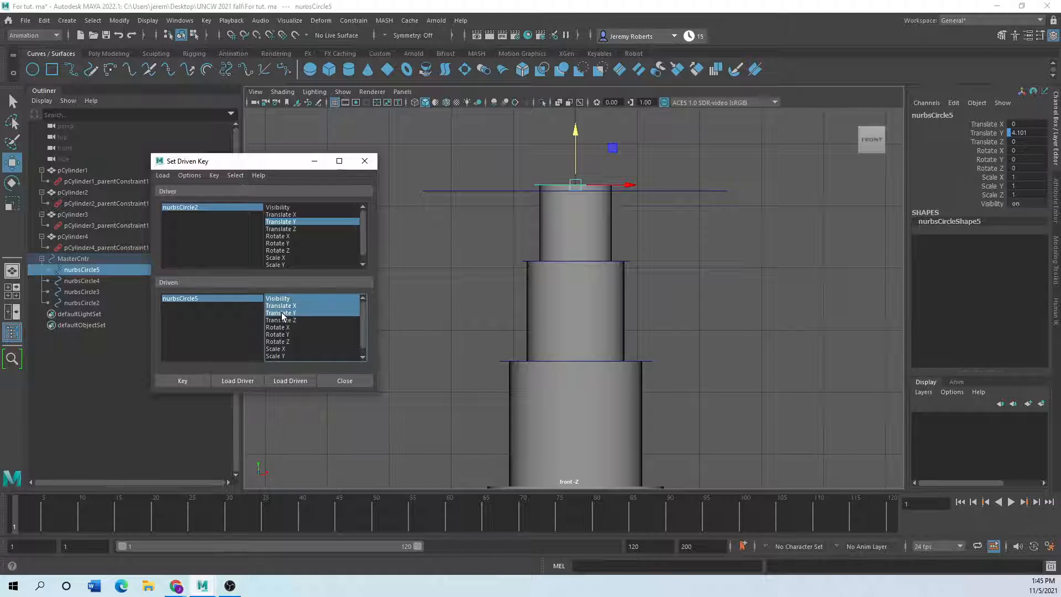
left_click(280, 307)
left_click(279, 299, "shift")
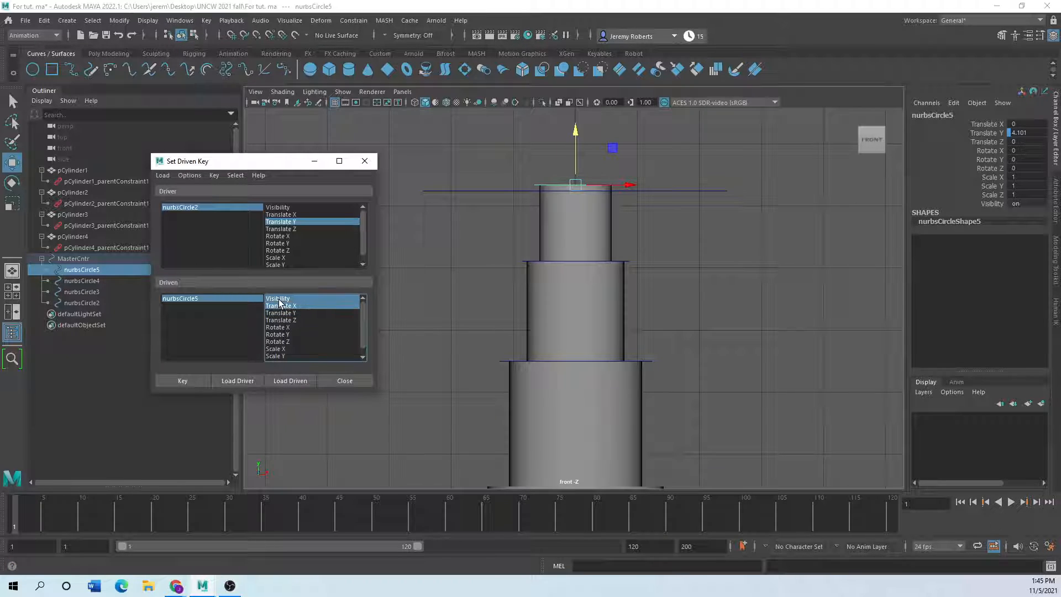
left_click(431, 329)
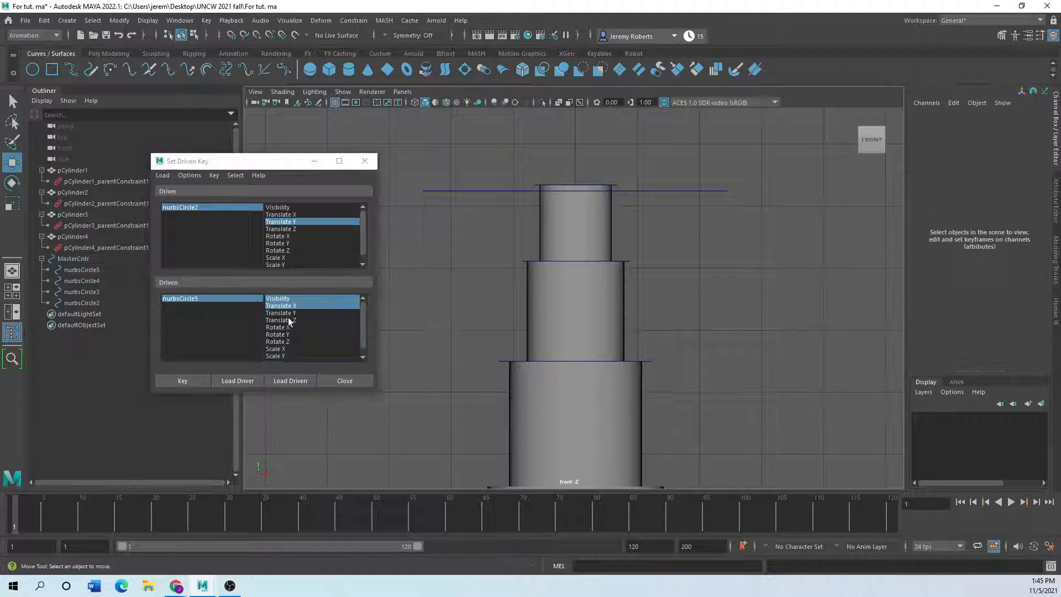
left_click(278, 313)
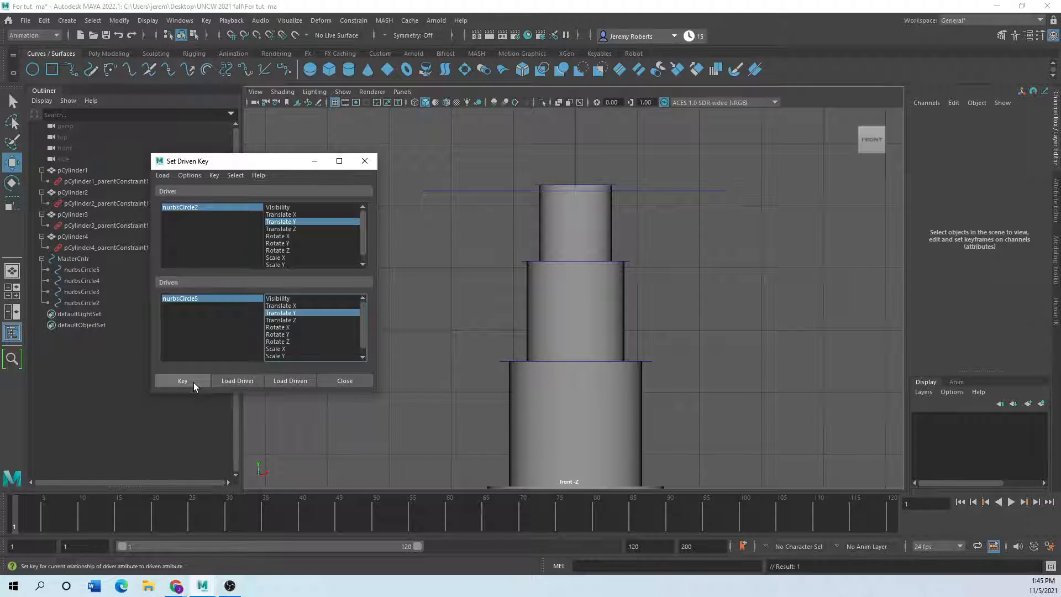
- Test the driven keys by moving nurbsCircle2 up and down, ending at a Translate Y of about 3.77
scroll(500, 344, "down", 9)
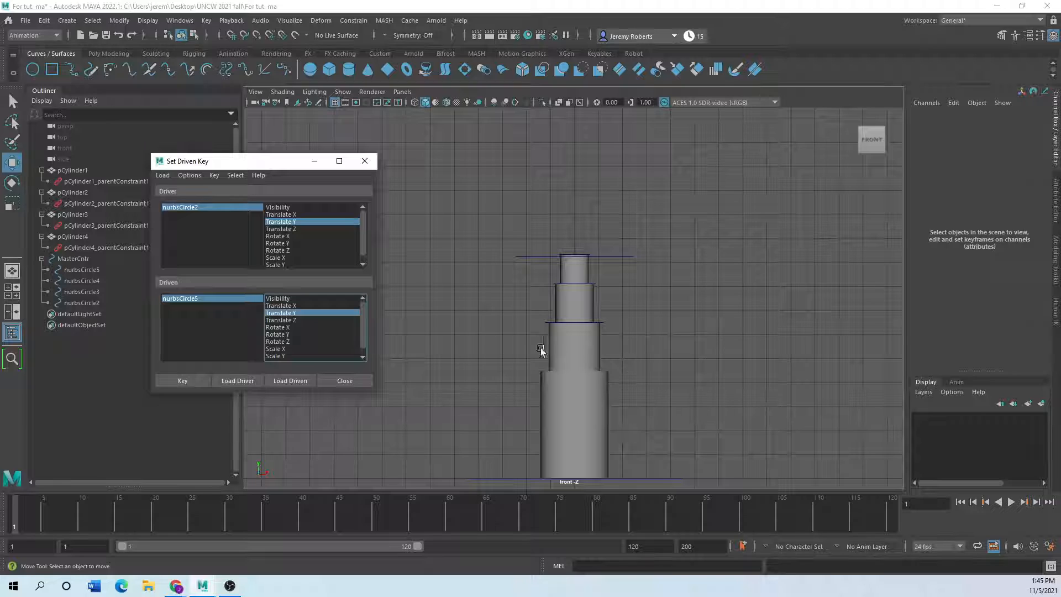
middle_click_drag(619, 386, 581, 319, "alt")
left_click_drag(619, 184, 575, 226)
left_click_drag(538, 142, 541, 163)
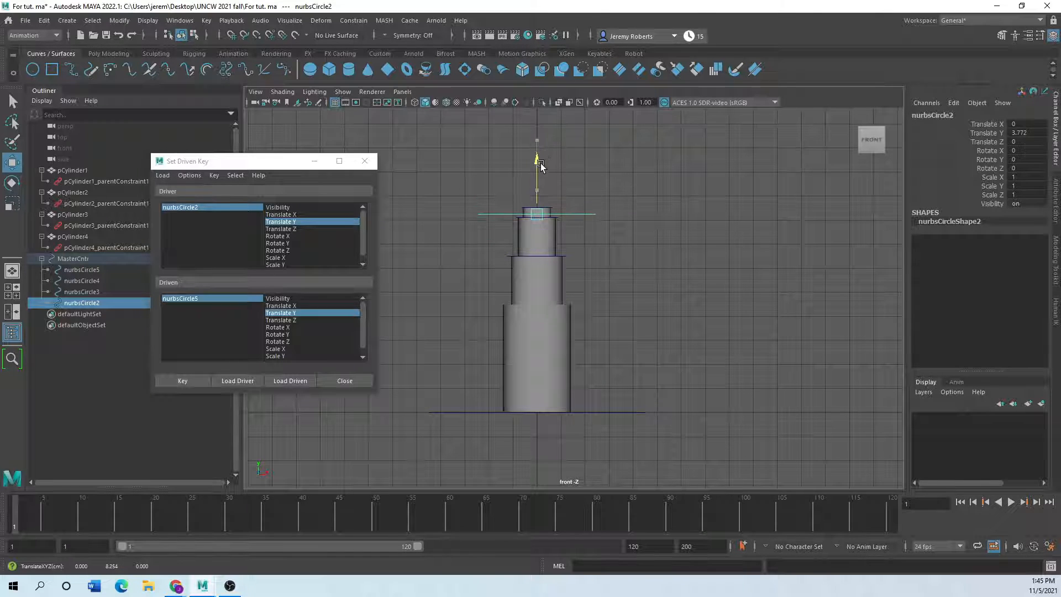
- Close the Set Driven Key window and raise nurbsCircle2 to a Translate Y of about 4.23 in the perspective view
left_click(377, 161)
key("space")
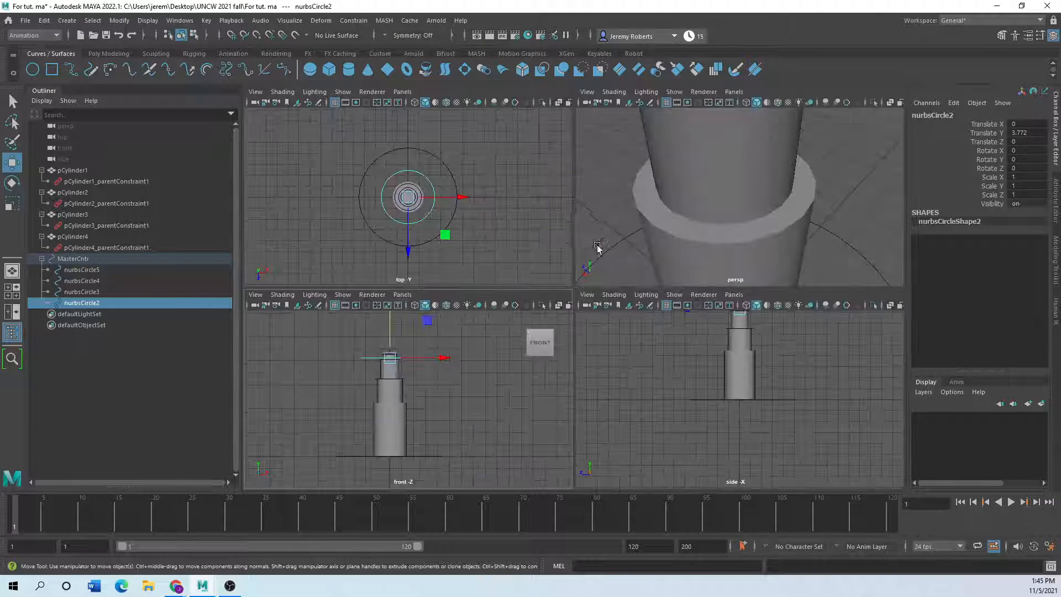
key("space")
scroll(637, 254, "down", 10)
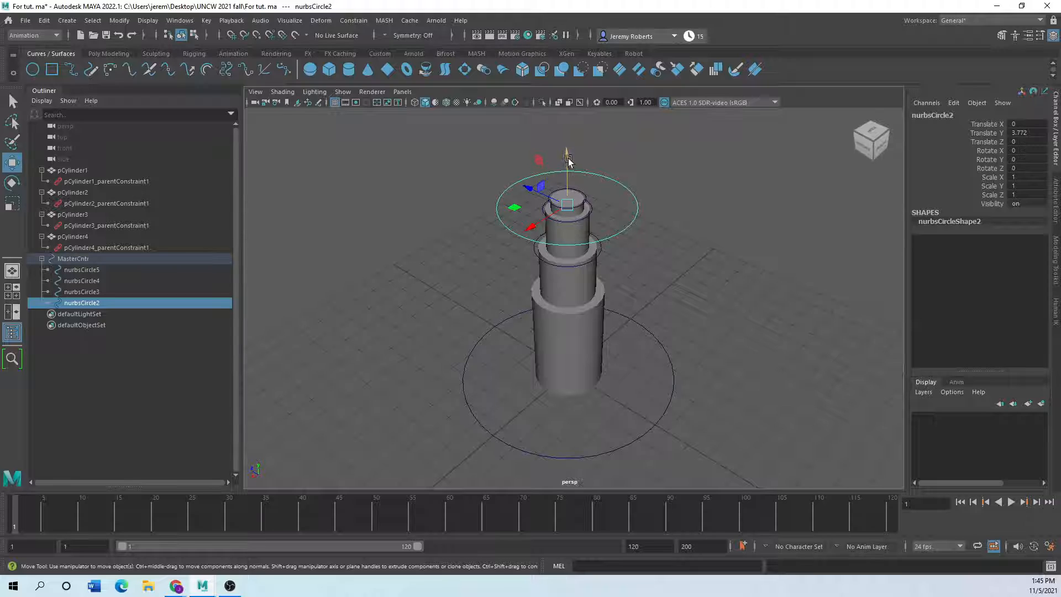
mouse_move(569, 160)
left_mouse_down()
mouse_move(567, 255)
mouse_move(562, 148)
left_mouse_up()
- Open the Graph Editor and place it beside the telescoping cylinder so both can be seen
left_click(180, 21)
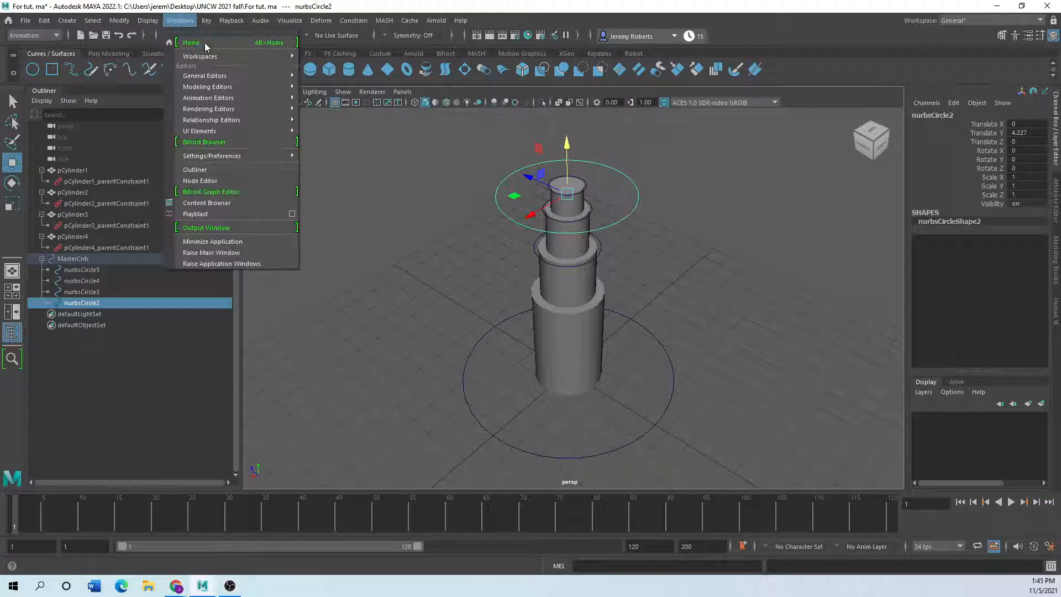
mouse_move(241, 100)
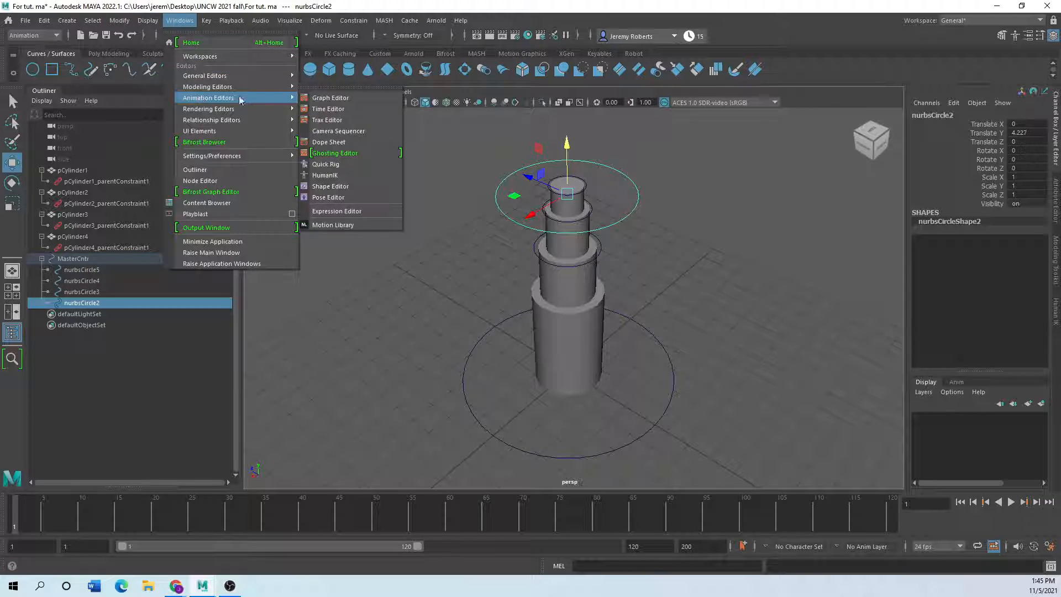
left_click(327, 98)
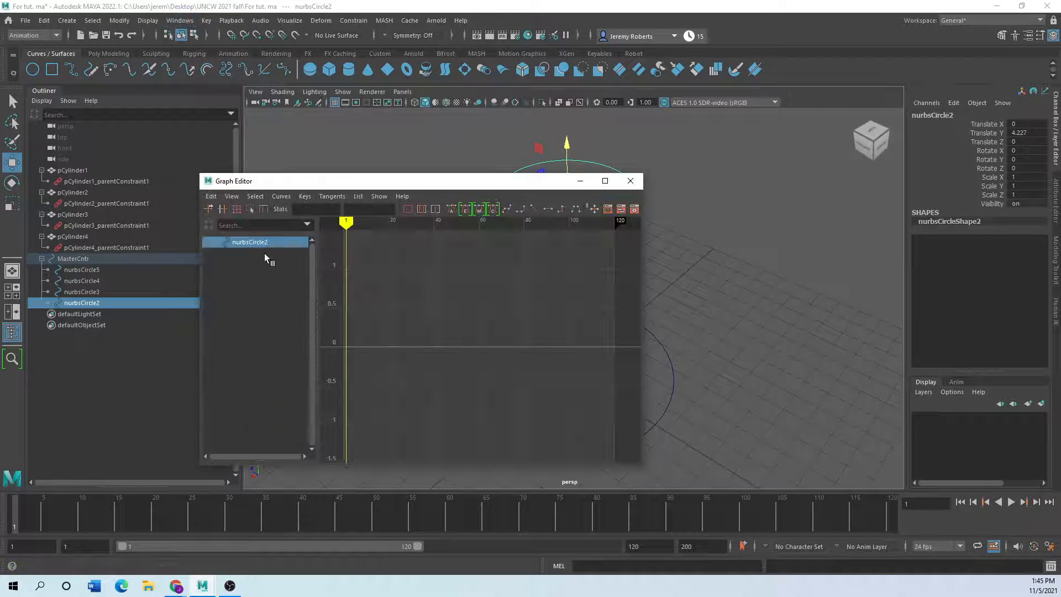
left_click_drag(432, 182, 882, 171)
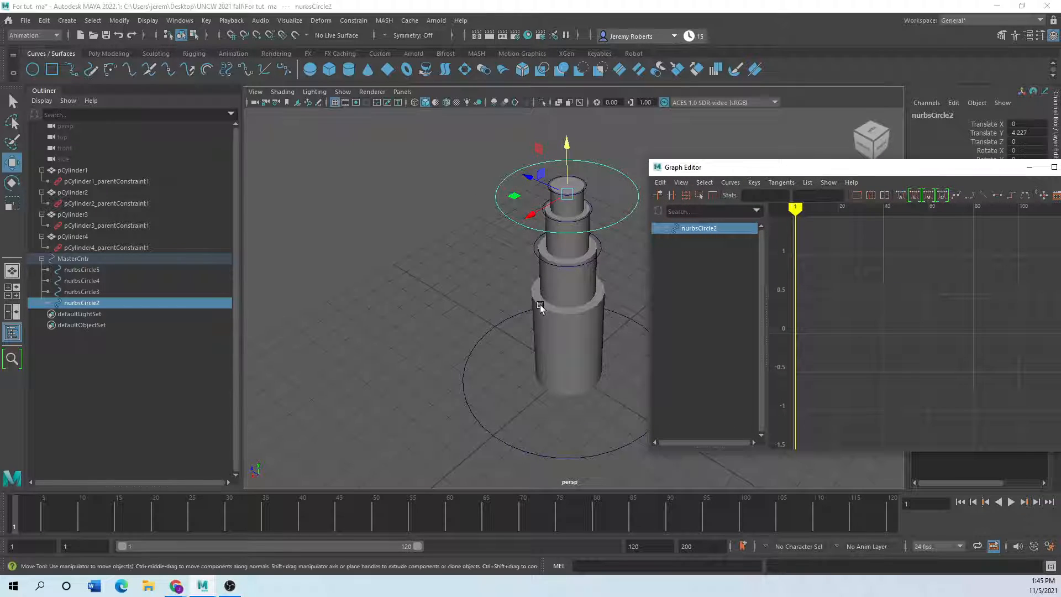
middle_click_drag(366, 307, 370, 301, "alt")
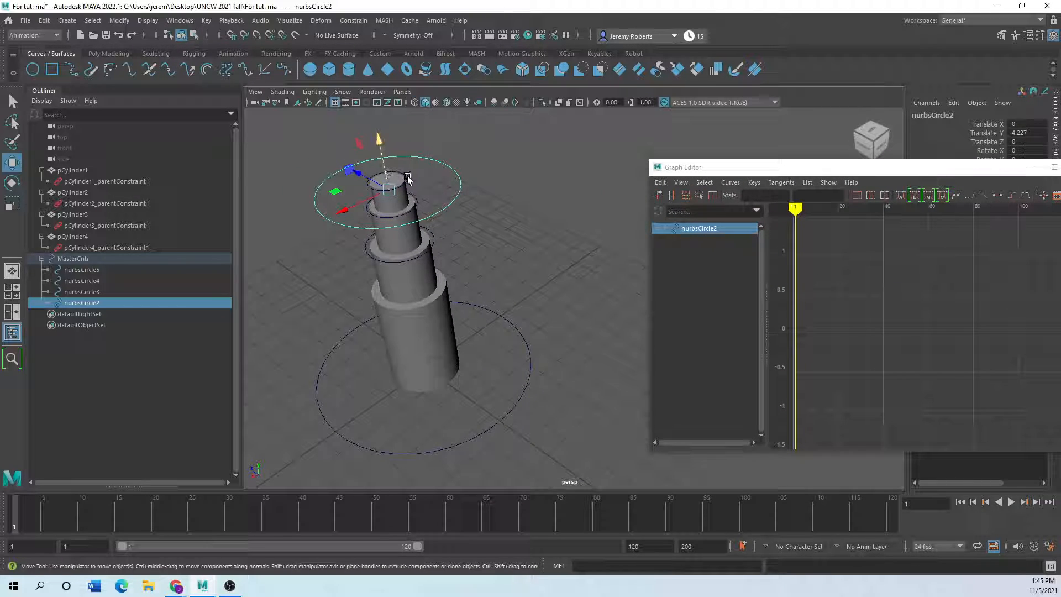
- Set all keys on nurbsCircle5's Translate Y driven curve to linear tangents in the Graph Editor
left_click(407, 179)
left_click_drag(797, 172, 669, 160)
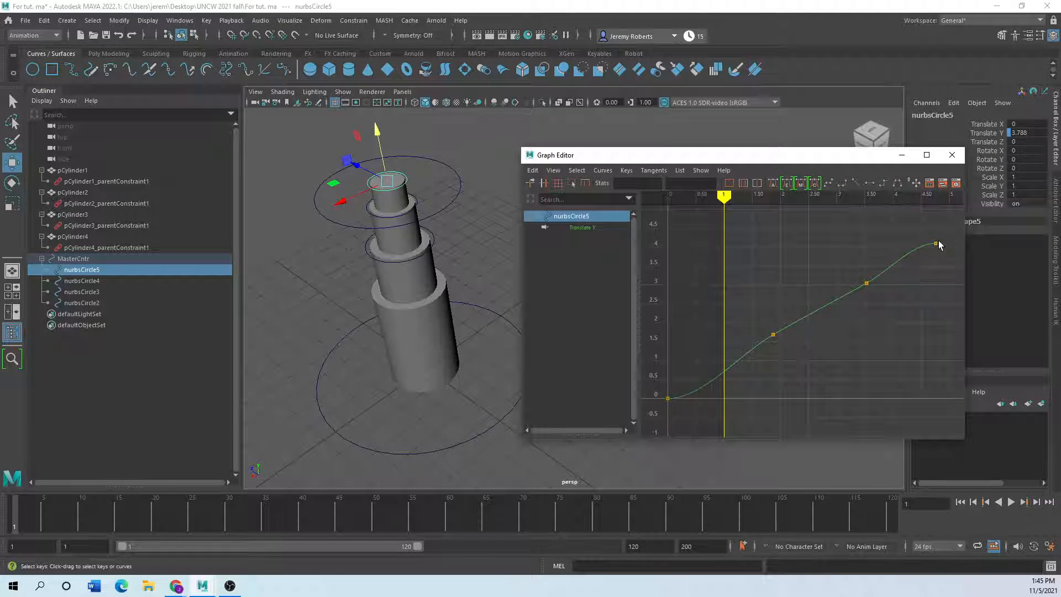
left_click_drag(940, 245, 665, 426)
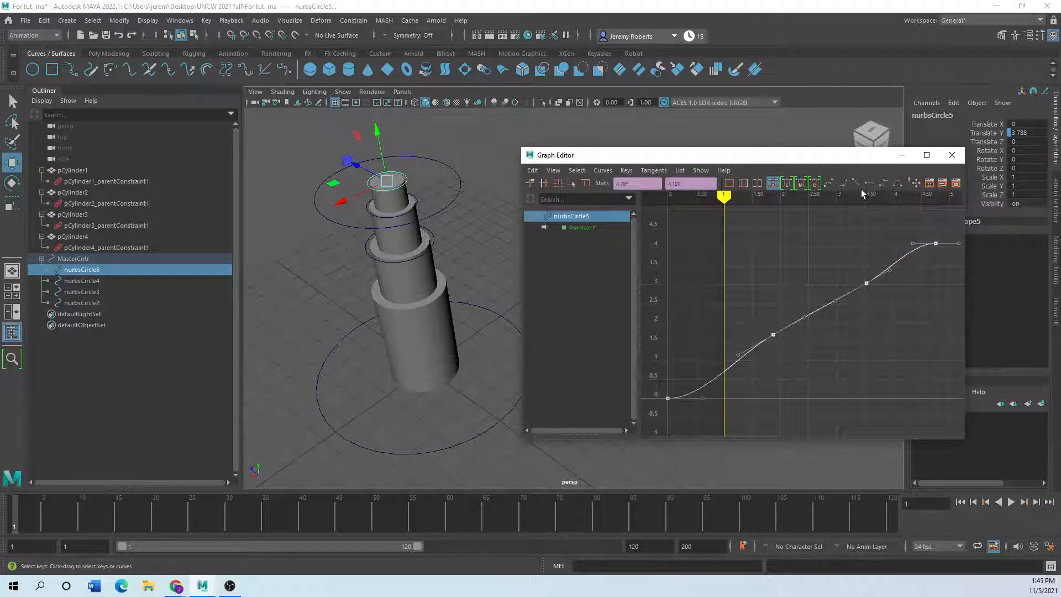
left_click(856, 183)
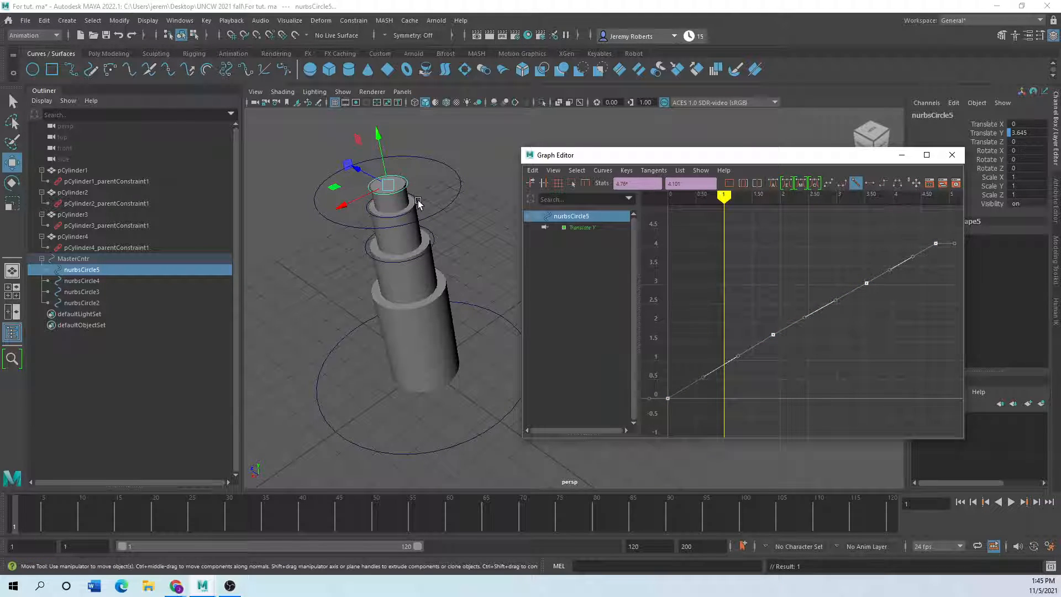
- Give every key on nurbsCircle4's Translate Y driven curve linear tangents
left_click(418, 205)
left_click_drag(957, 228, 661, 418)
left_click(859, 185)
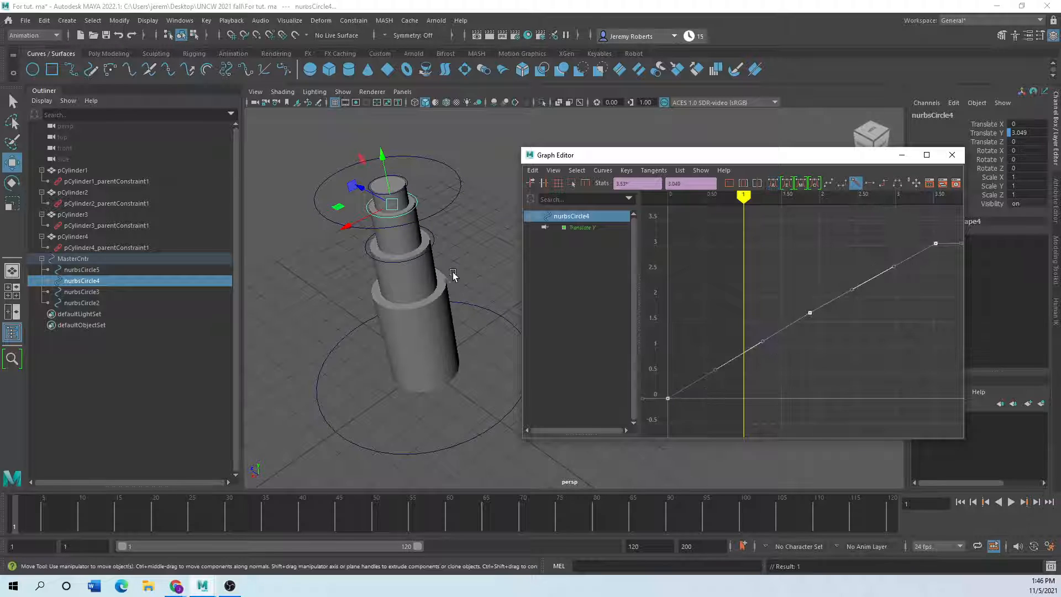
- Set all keys on nurbsCircle3's Translate Y driven curve to linear tangents in the Graph Editor
left_click(430, 245)
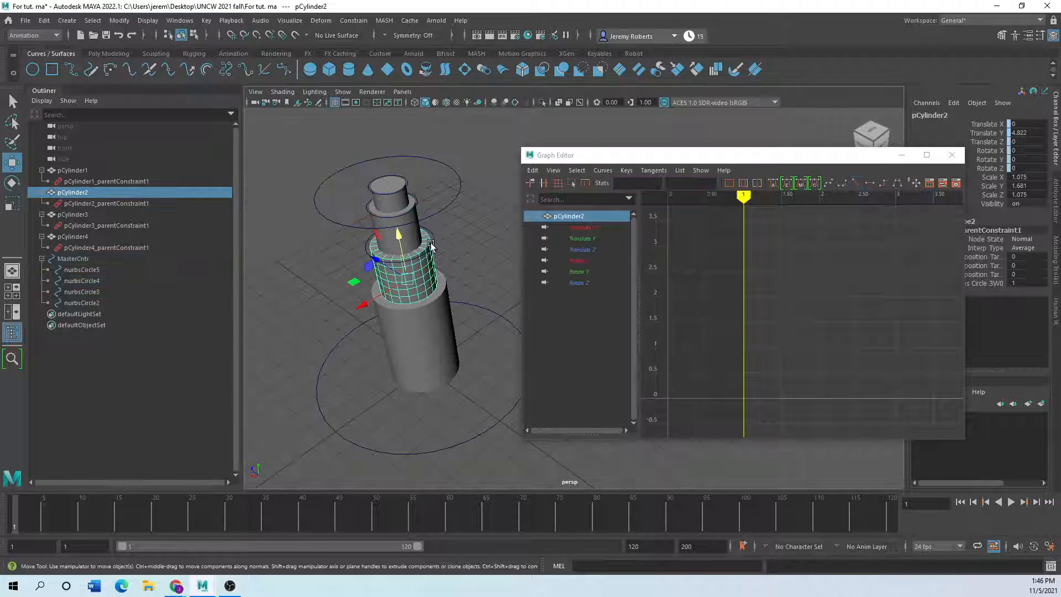
left_click(431, 245)
left_click(705, 381)
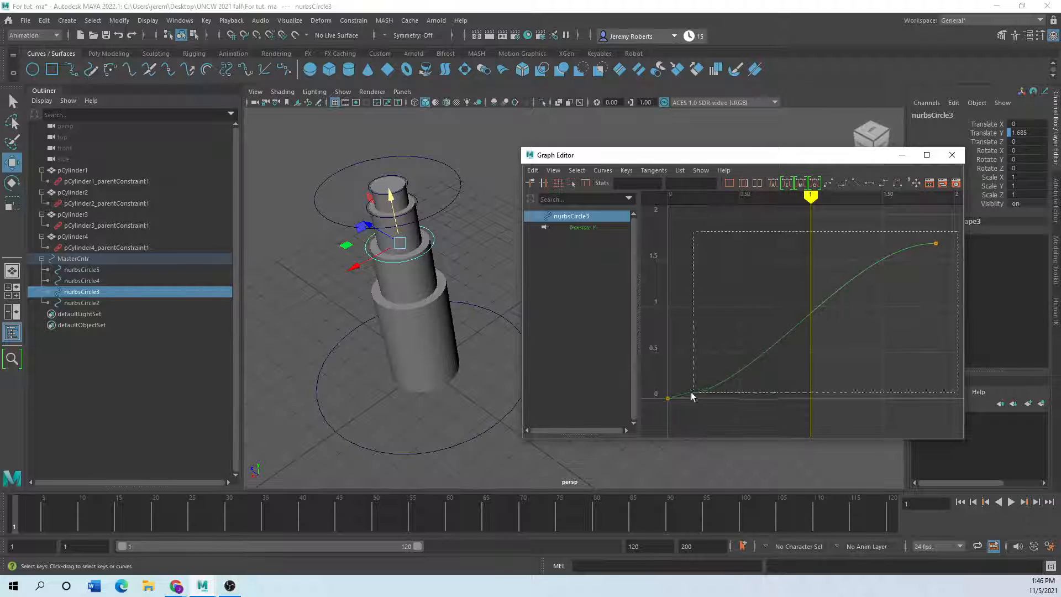
left_click(859, 185)
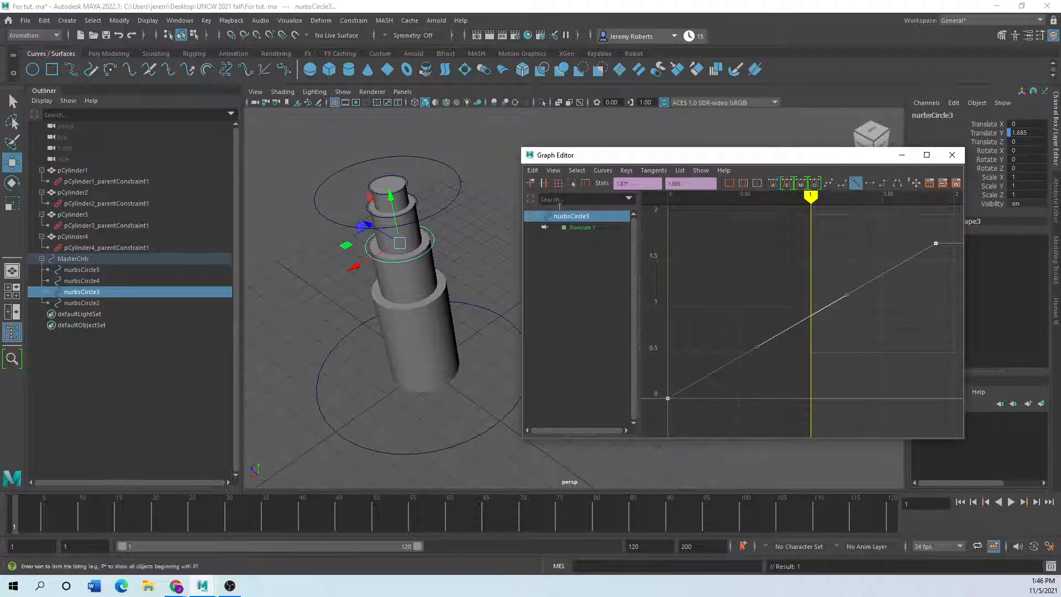
- Close the Graph Editor and raise nurbsCircle2 to a Translate Y of about 5.02 in the perspective view
left_click(462, 194)
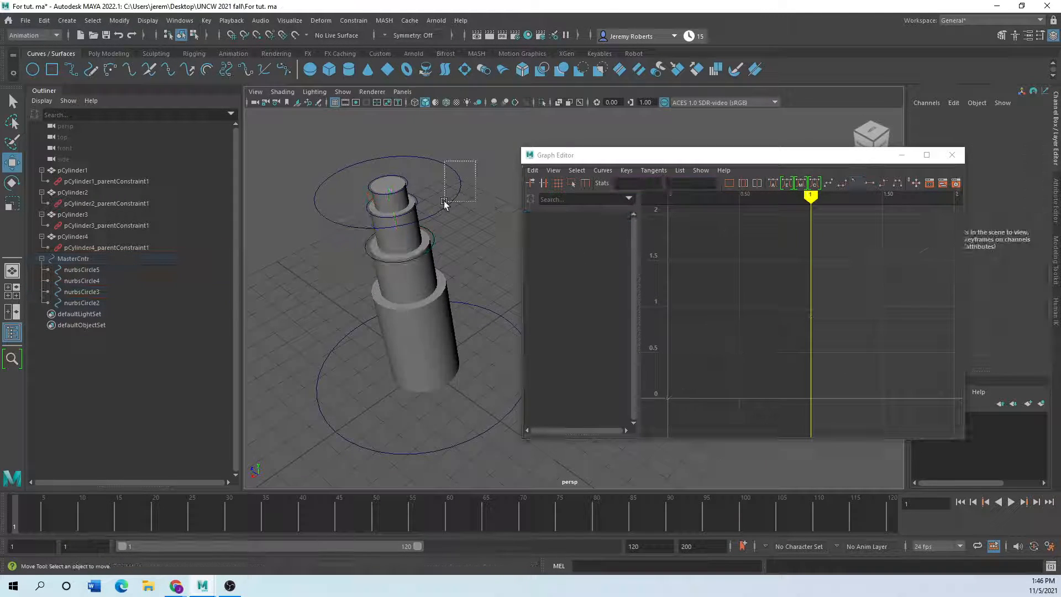
mouse_move(382, 151)
left_mouse_down()
mouse_move(398, 251)
mouse_move(380, 122)
mouse_move(399, 259)
mouse_move(379, 118)
mouse_move(407, 246)
mouse_move(379, 107)
mouse_move(407, 259)
mouse_move(381, 134)
left_mouse_up()
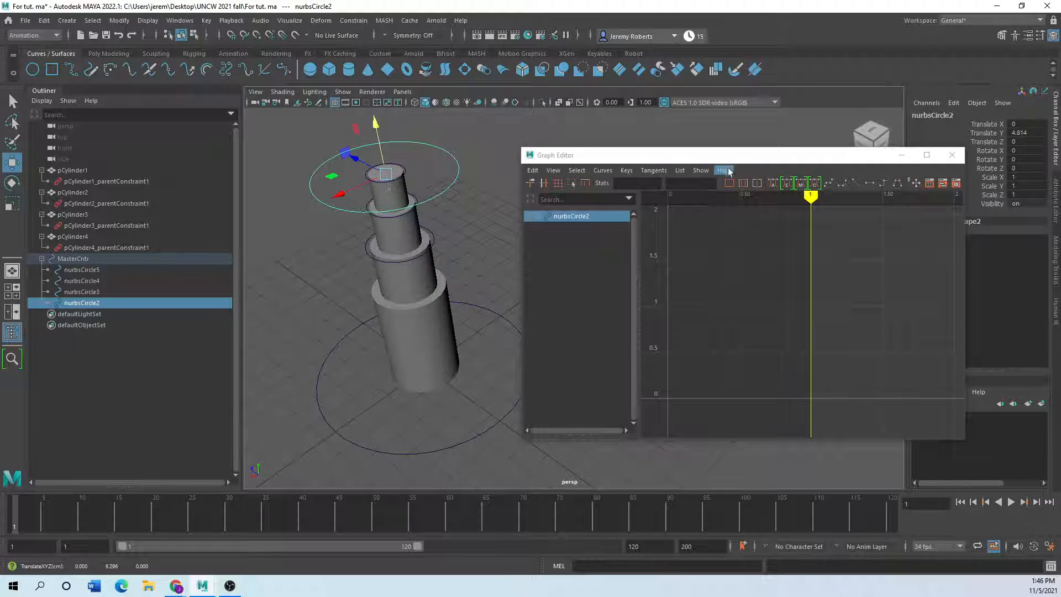
left_click_drag(719, 155, 560, 241)
left_click(795, 242)
scroll(379, 431, "down", 4)
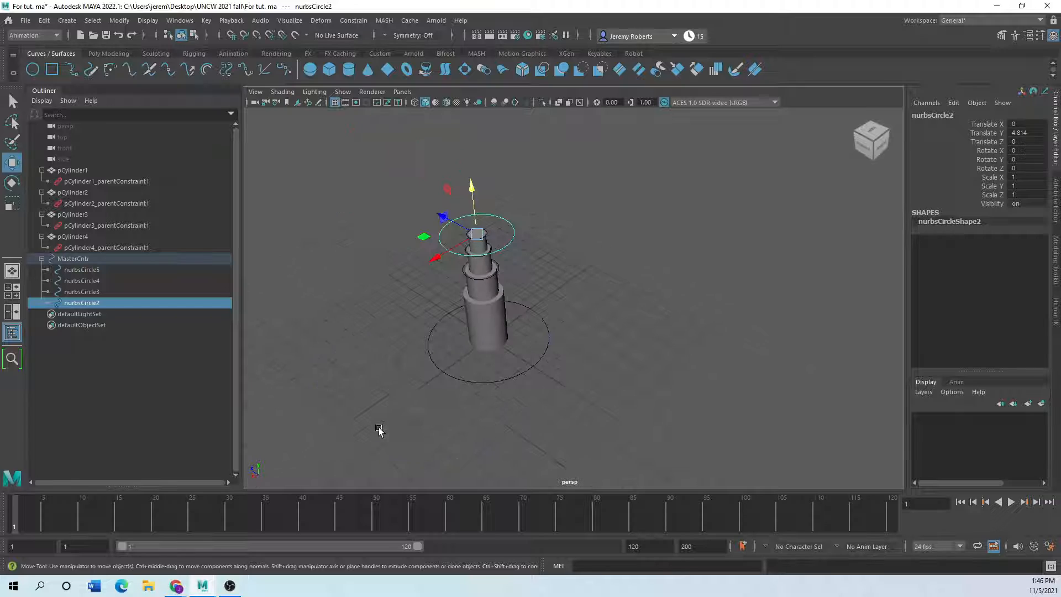
left_click_drag(519, 335, 470, 154, "alt")
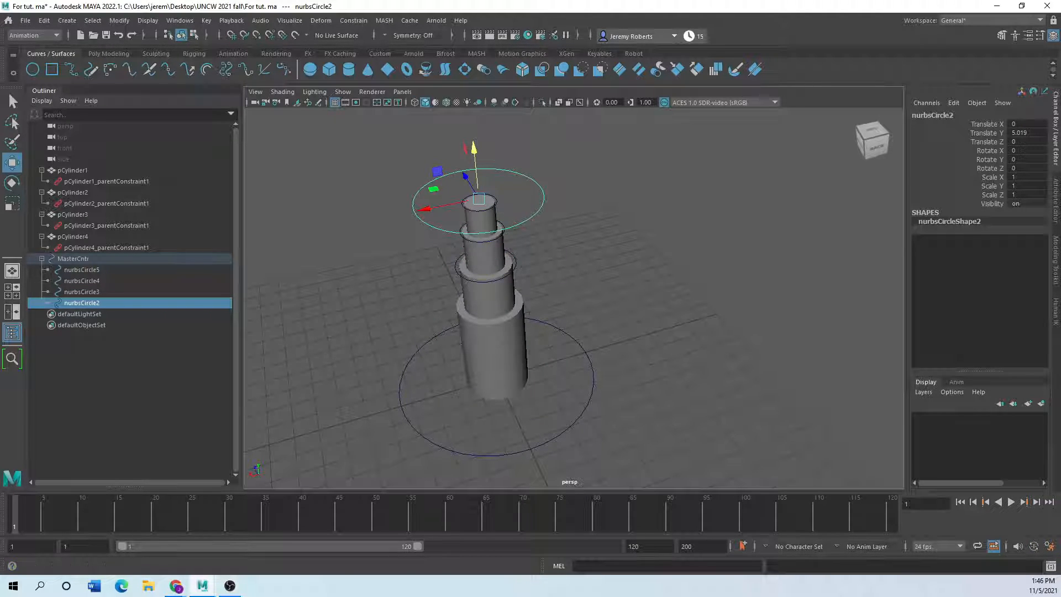
- Examine the finished rig in the telescope rig Correct.ma scene for reference, and return to the tutorial scene
left_click_drag(0, 164, 380, 88)
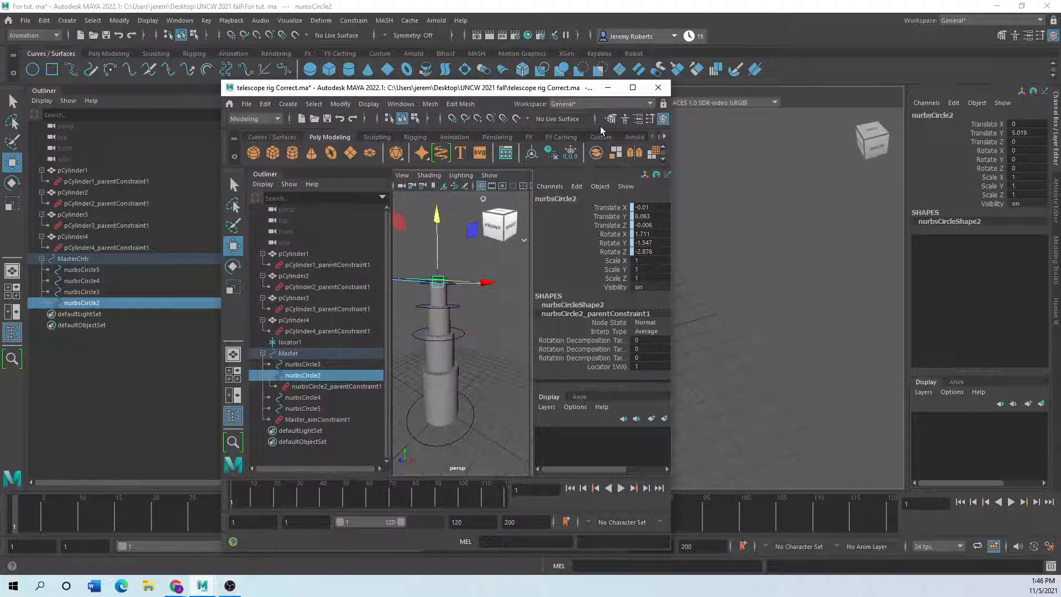
left_click(633, 88)
scroll(426, 370, "down", 5)
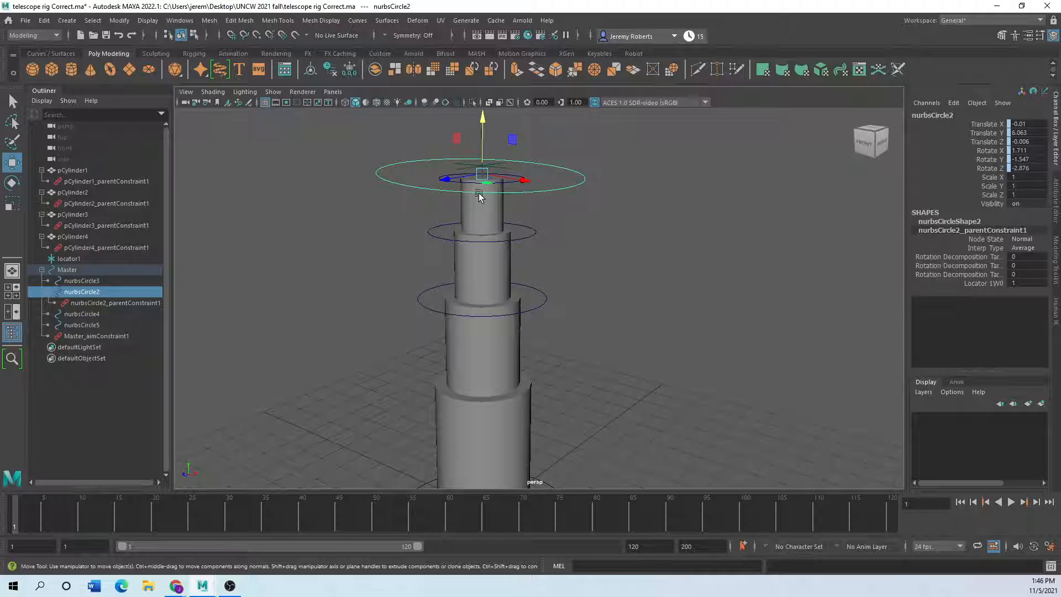
scroll(446, 273, "down", 5)
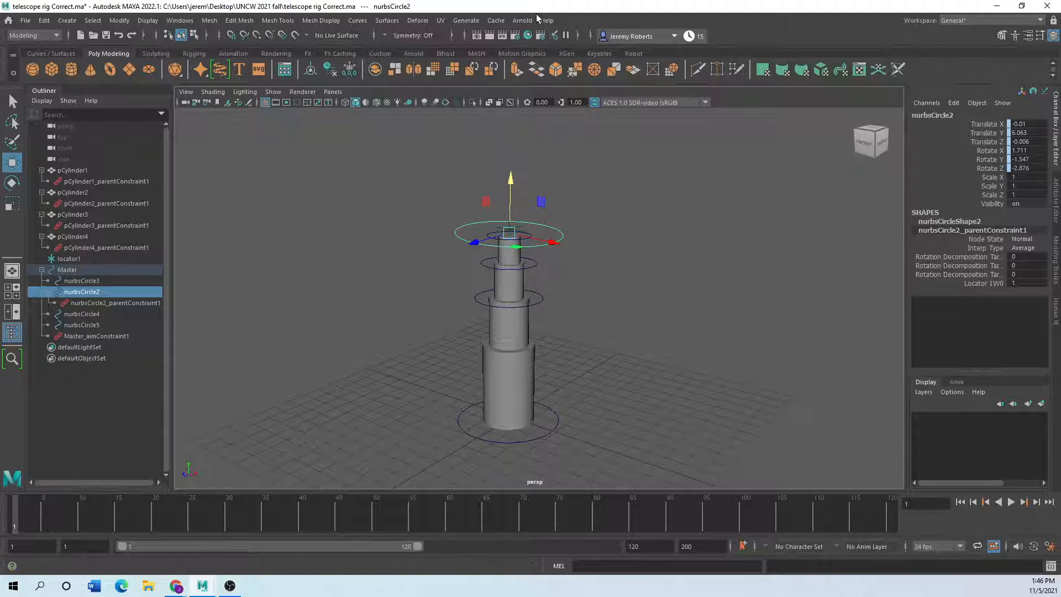
left_click_drag(538, 7, 0, 160)
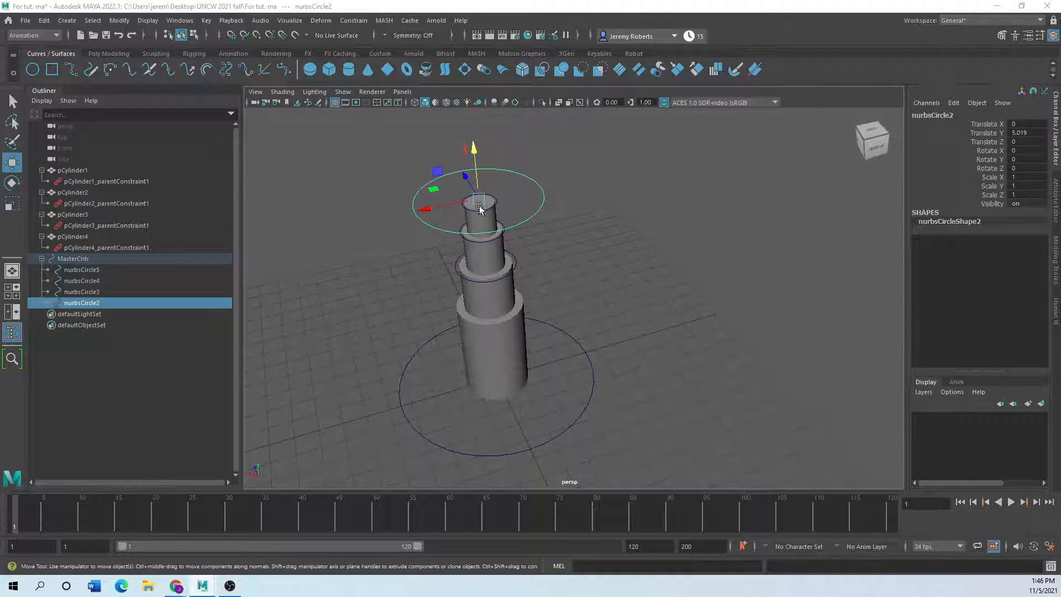
- Try tilting the whole telescoping cylinder by rotating MasterCntr about -33.8 degrees in Z
mouse_move(430, 206)
left_mouse_down()
mouse_move(357, 218)
mouse_move(447, 214)
left_mouse_up()
left_click_drag(422, 386, 380, 431)
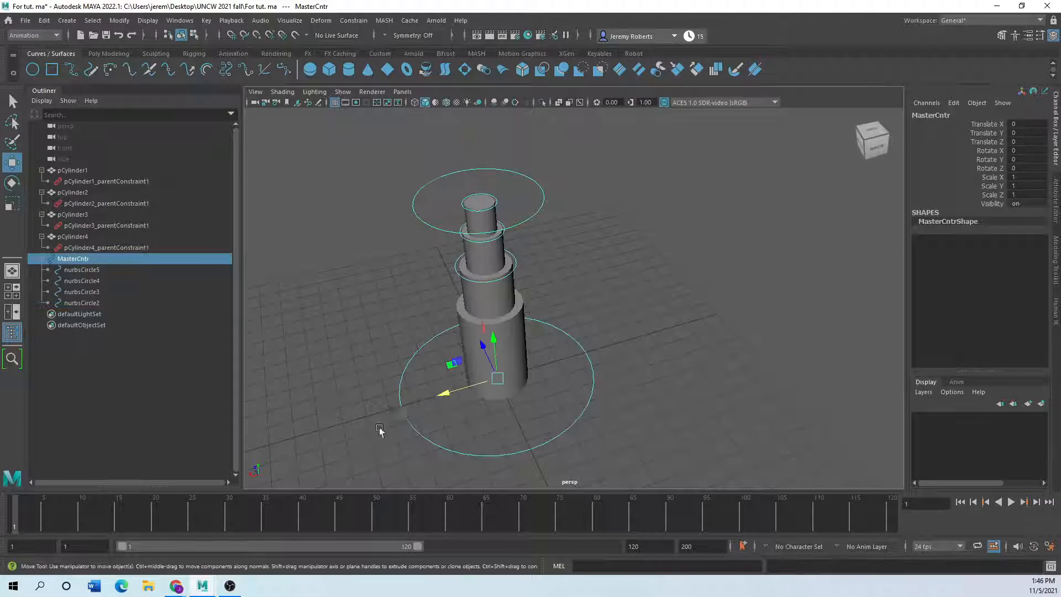
key("e")
left_click_drag(475, 358, 455, 380)
left_click(395, 222)
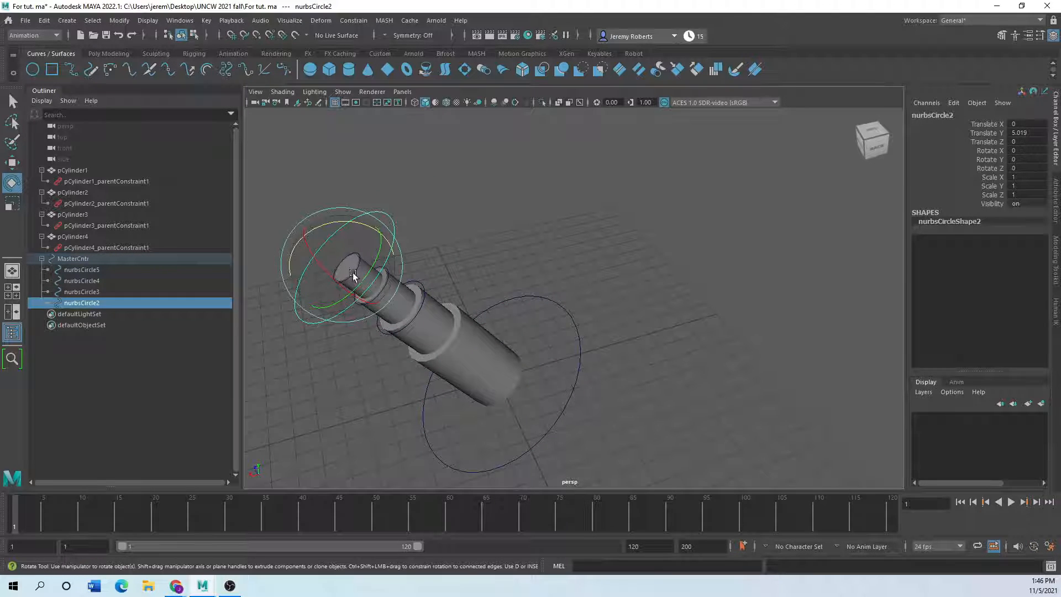
- Try sliding nurbsCircle2 along the tilted cylinder's axis, and undo the trial moves and MasterCntr's rotation
left_click(12, 162)
left_click_drag(302, 243, 320, 267)
key("ctrl+z")
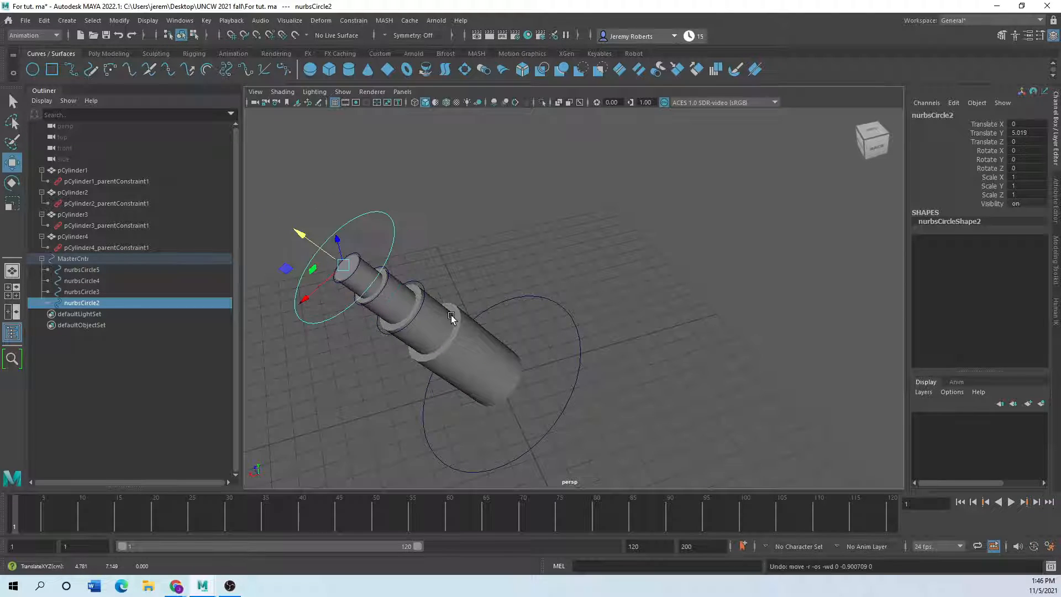
key("ctrl+z")
key("ctrl+z")
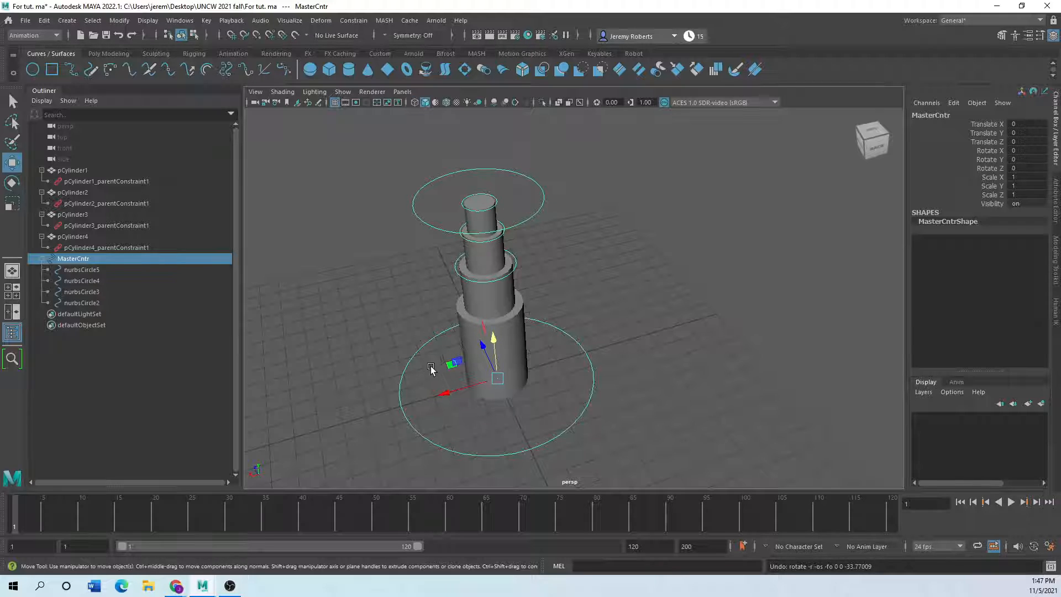
mouse_move(439, 393)
left_mouse_down()
mouse_move(318, 429)
mouse_move(447, 405)
left_mouse_up()
key("ctrl+z")
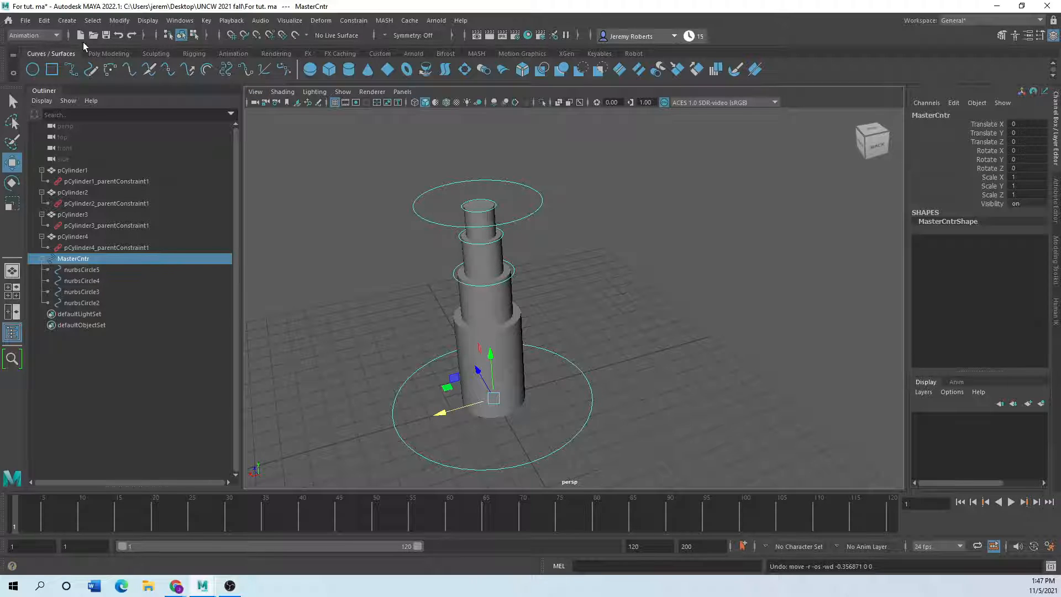
- Create a locator and place it just above the top control circle at a Translate Y of about 9.59
left_click(64, 21)
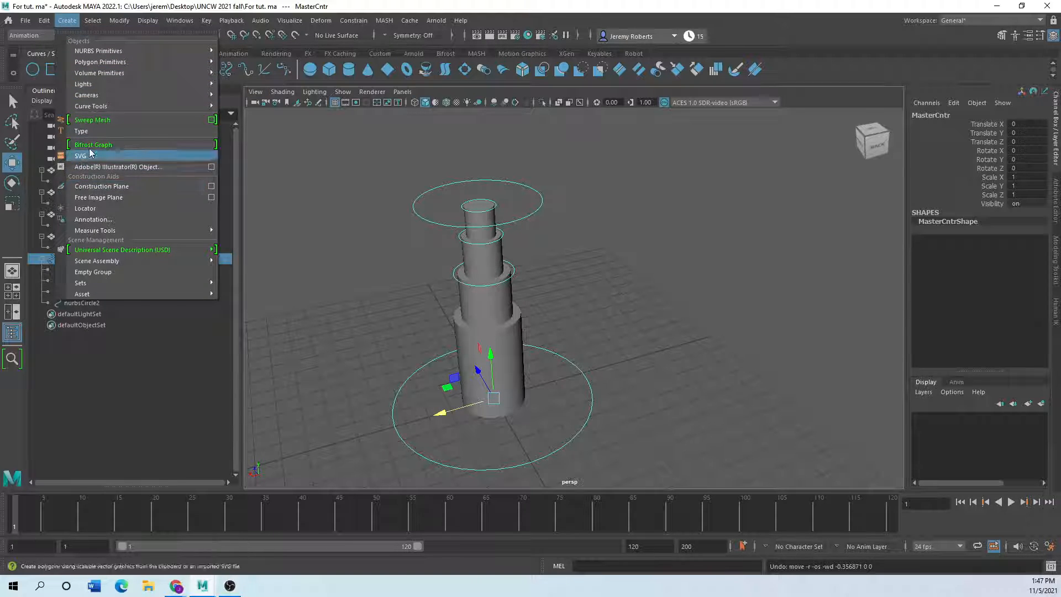
left_click(85, 209)
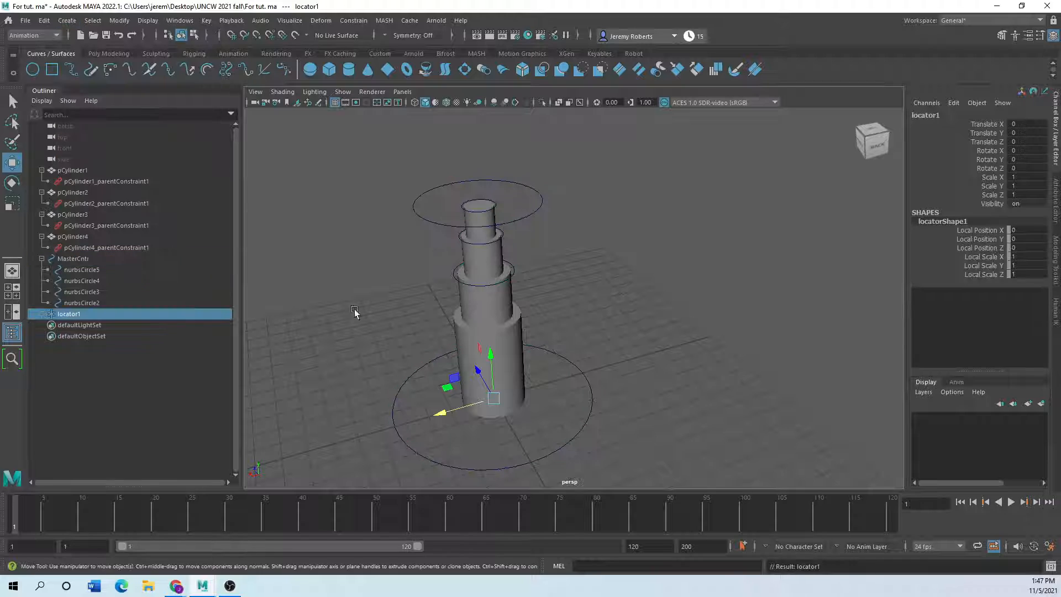
left_click_drag(491, 373, 481, 196)
key("space")
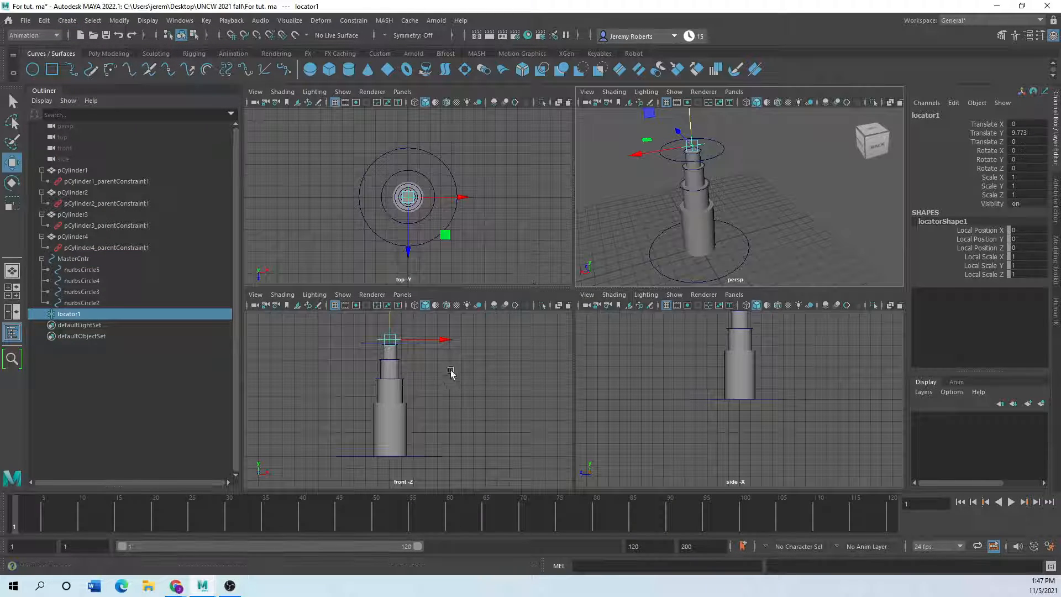
key("space")
middle_click_drag(557, 330, 495, 444, "alt")
scroll(466, 259, "up", 4)
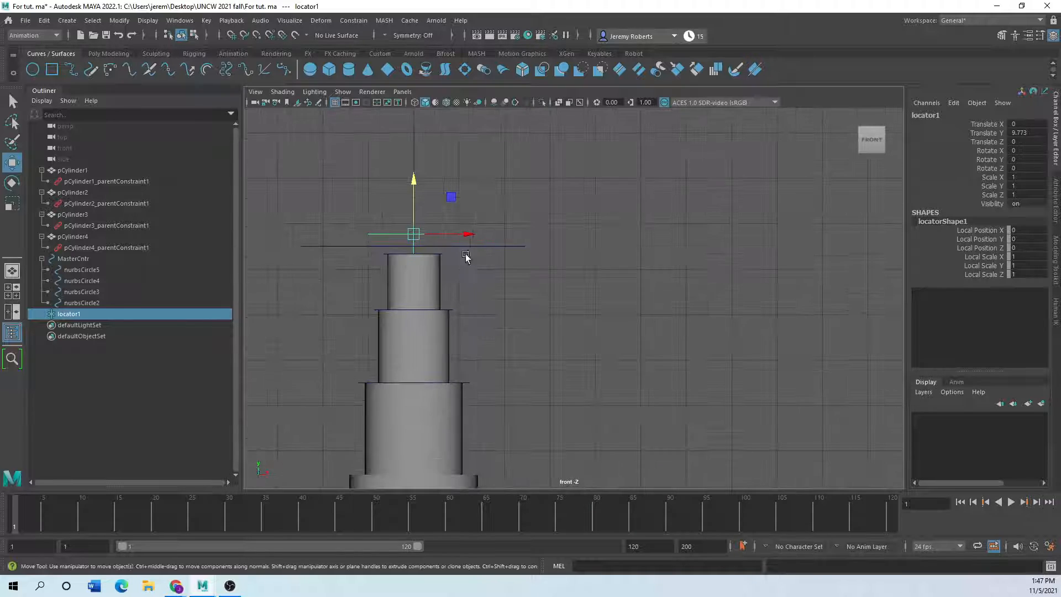
middle_click_drag(449, 254, 566, 331, "alt")
scroll(569, 310, "up", 2)
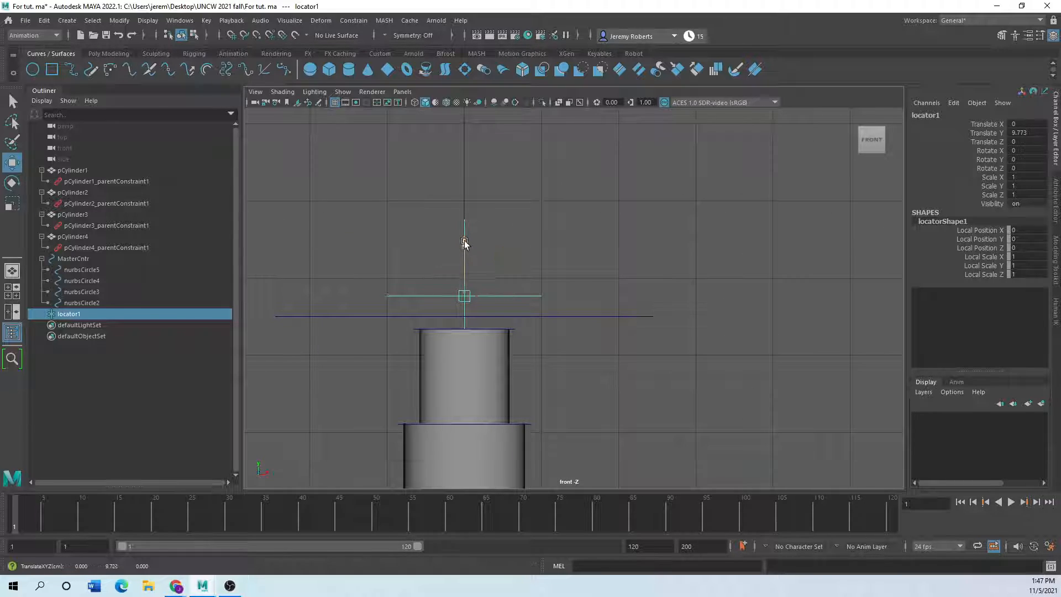
left_click_drag(464, 240, 462, 253)
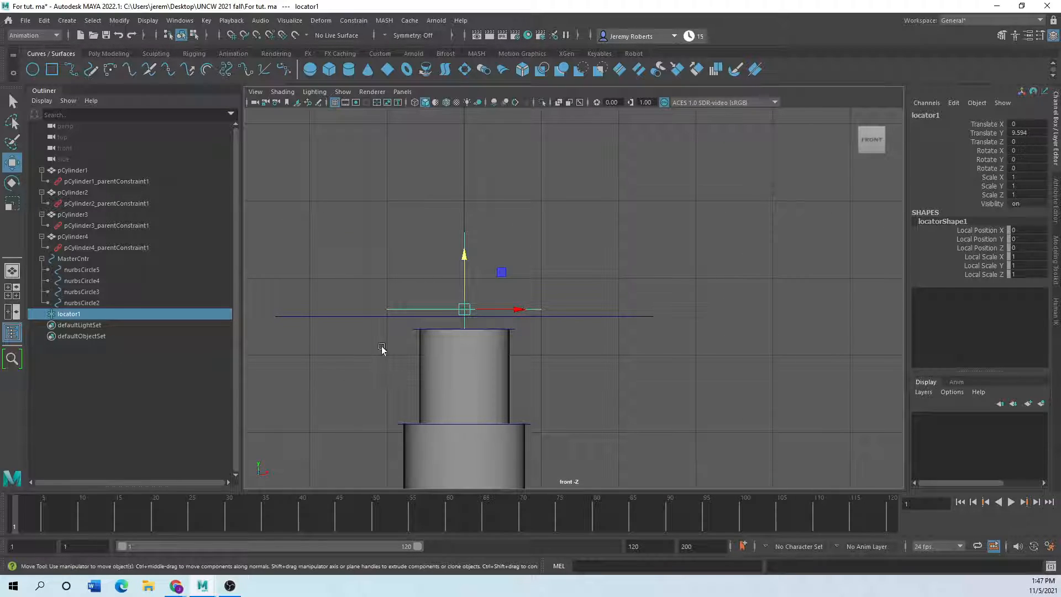
- Freeze the transformations of locator1 at its position above the cylinder
left_click(40, 22)
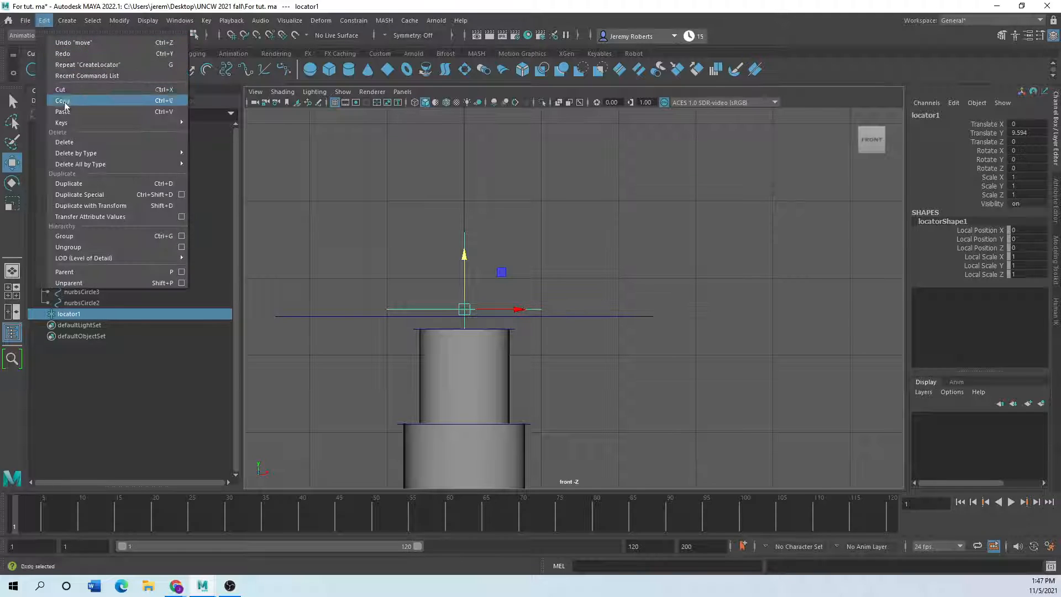
mouse_move(138, 142)
left_click(217, 146)
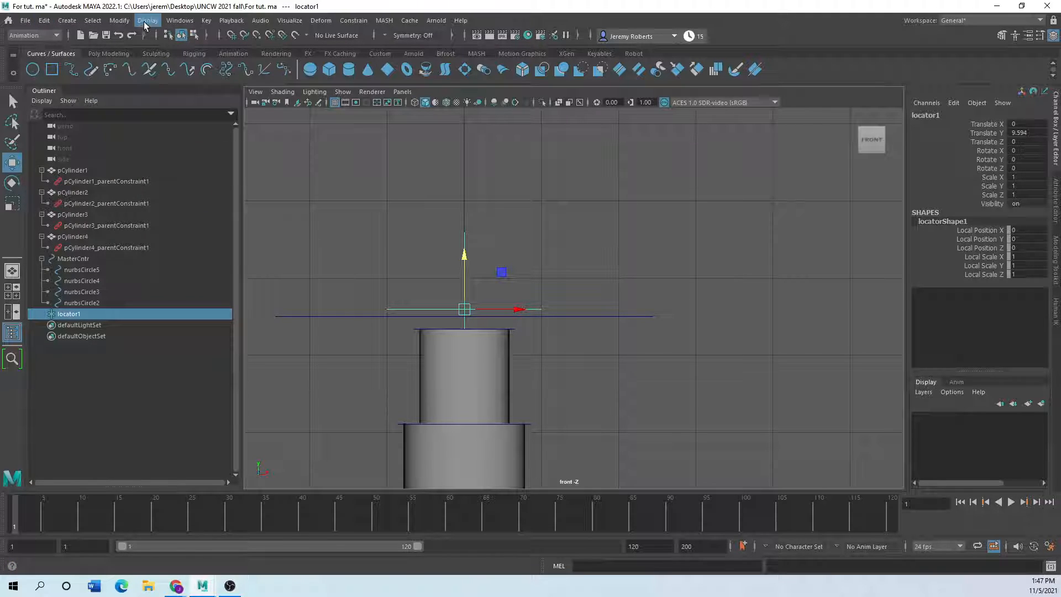
left_click(119, 20)
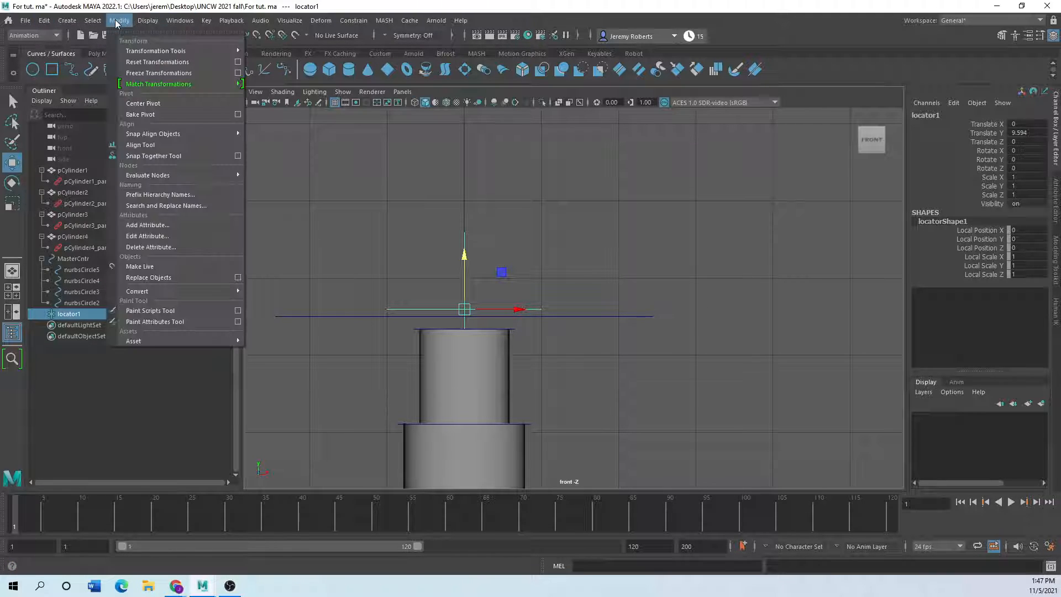
left_click(141, 74)
- Add an aim constraint that points MasterCntr at locator1, with Maintain offset on and World up type None
scroll(575, 380, "down", 5)
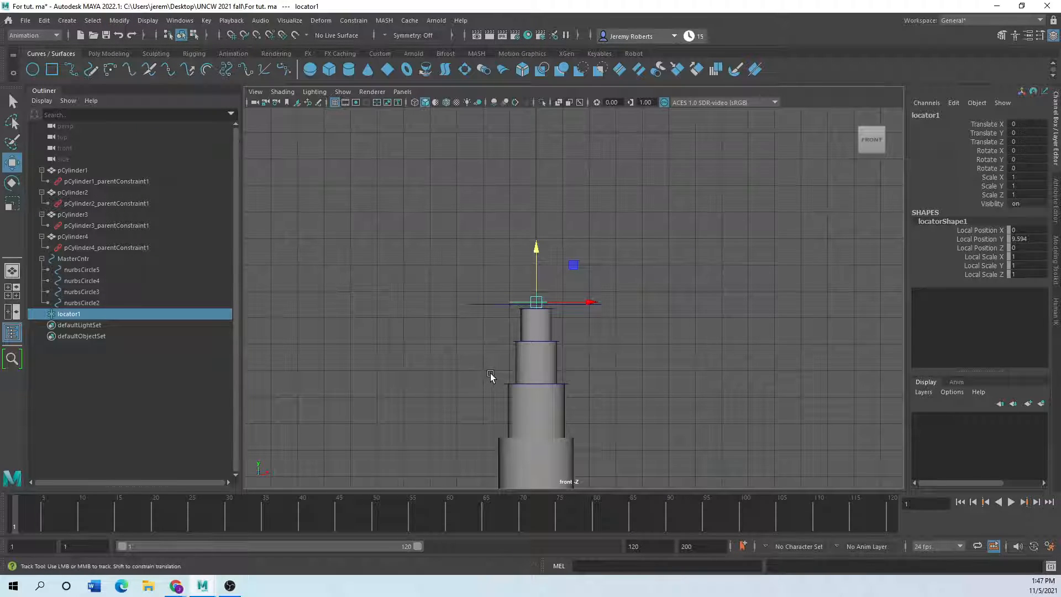
middle_click_drag(490, 374, 419, 245, "alt")
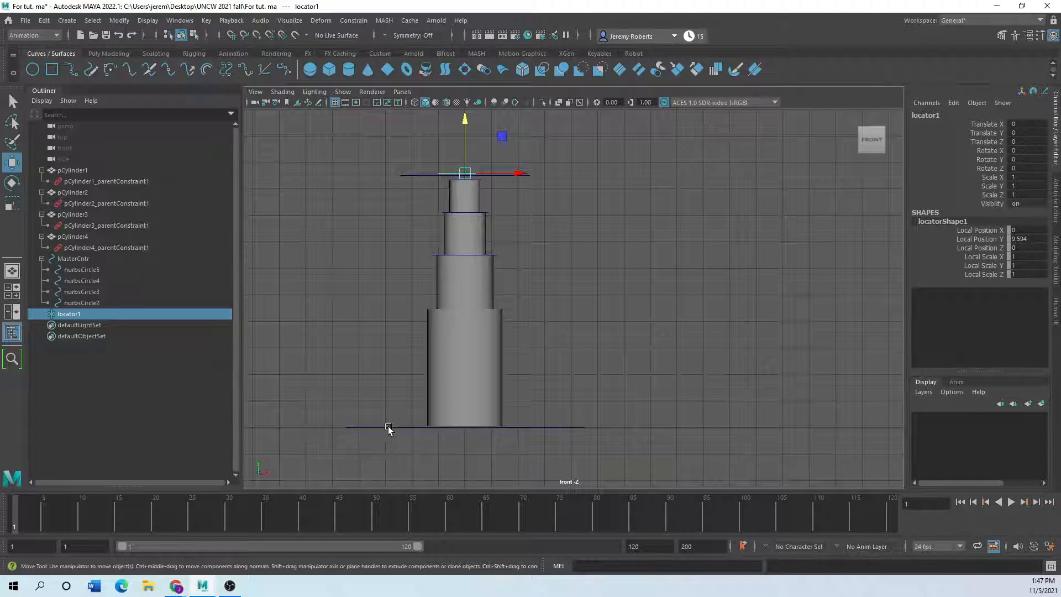
left_click_drag(372, 438, 374, 440, "shift")
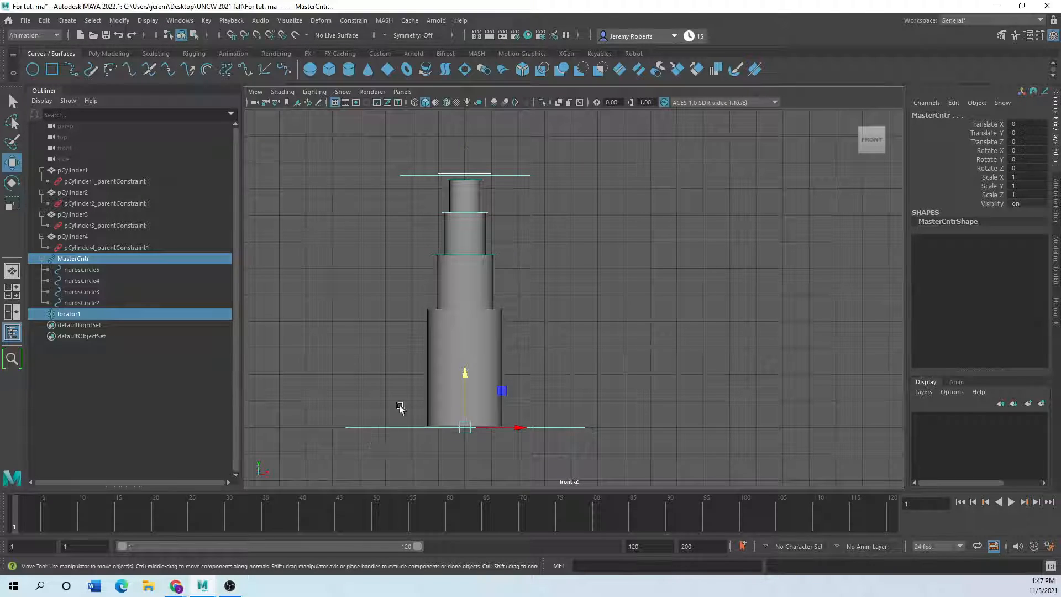
left_click(351, 20)
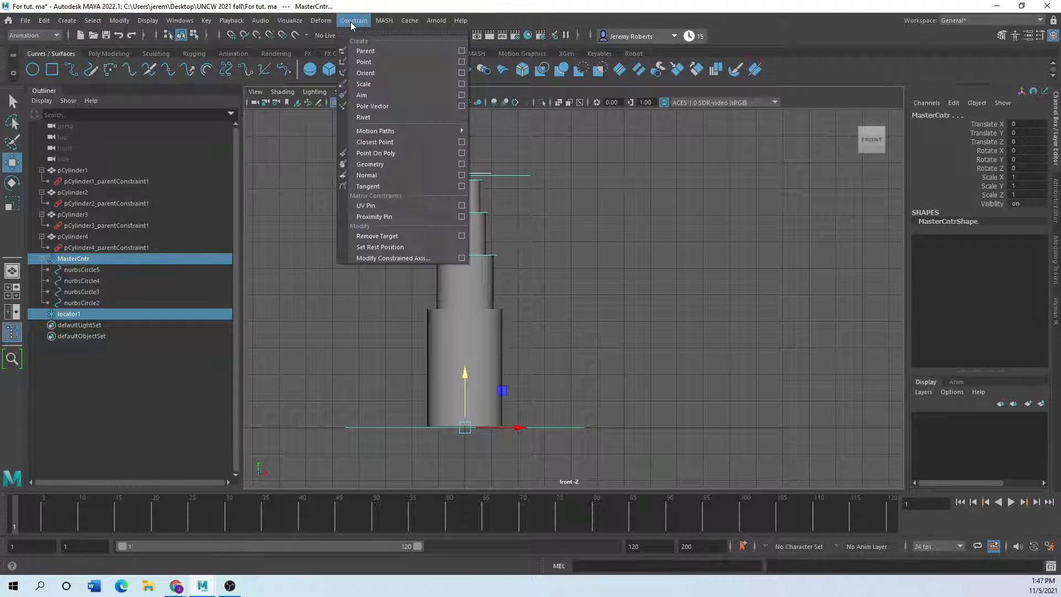
left_click(462, 95)
left_click_drag(303, 173, 194, 150)
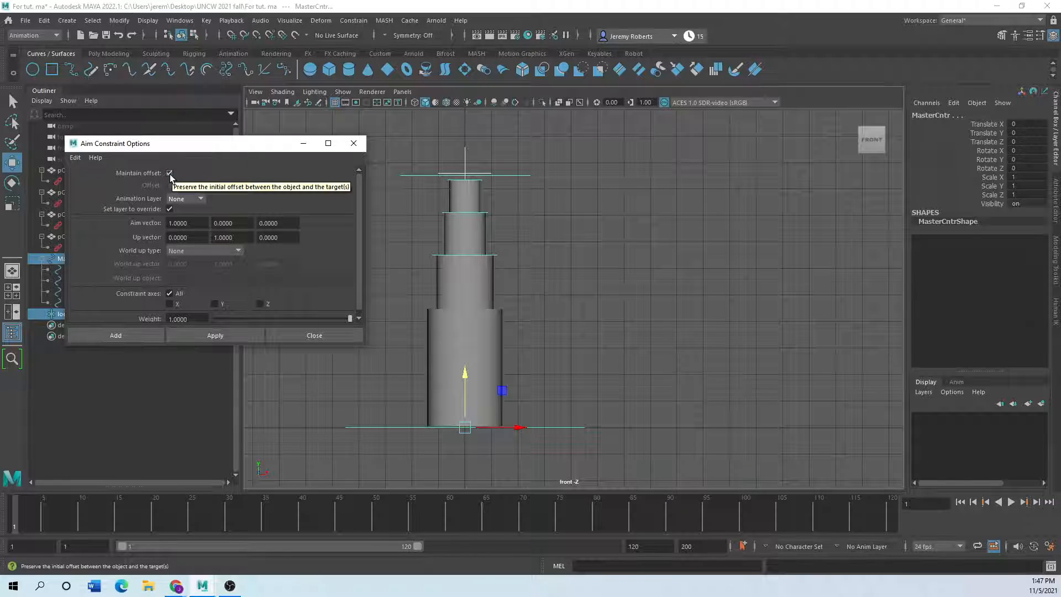
left_click(239, 251)
left_click(176, 307)
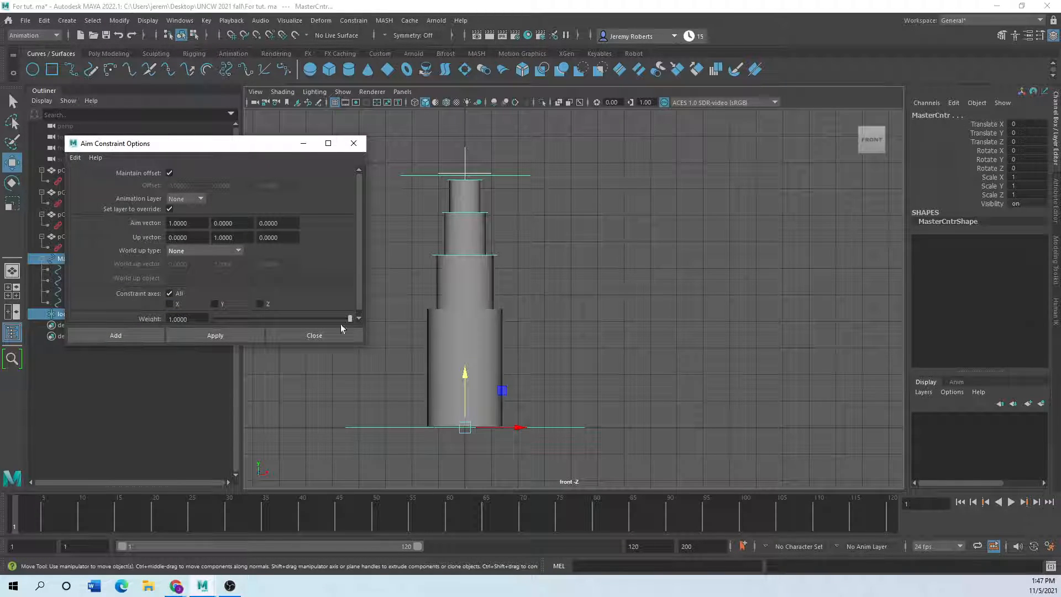
left_click(116, 335)
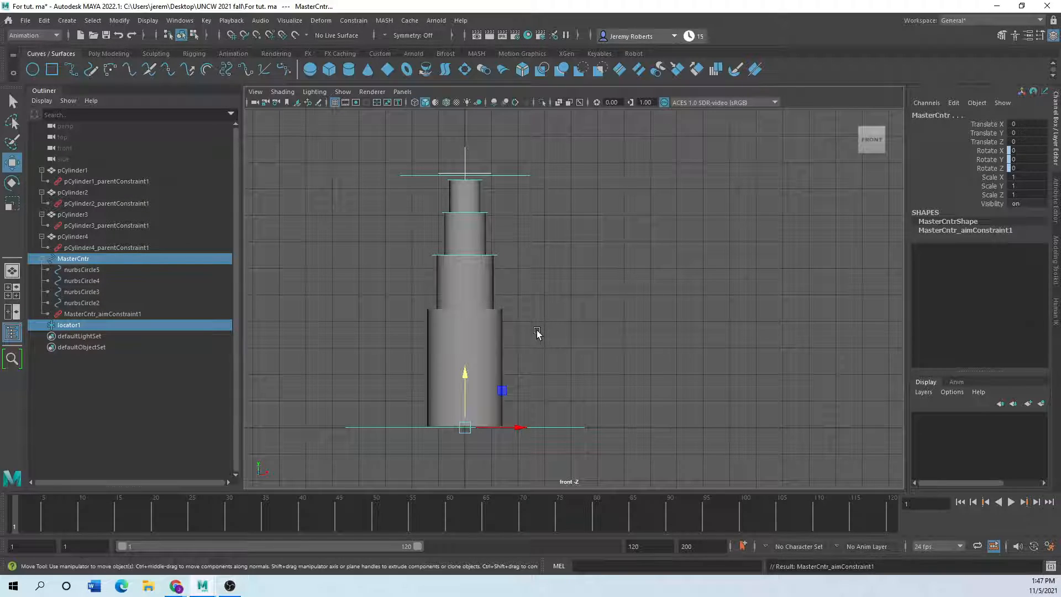
- Test the aim constraint by moving locator1 in the perspective view, and undo the move
key("space")
key("space")
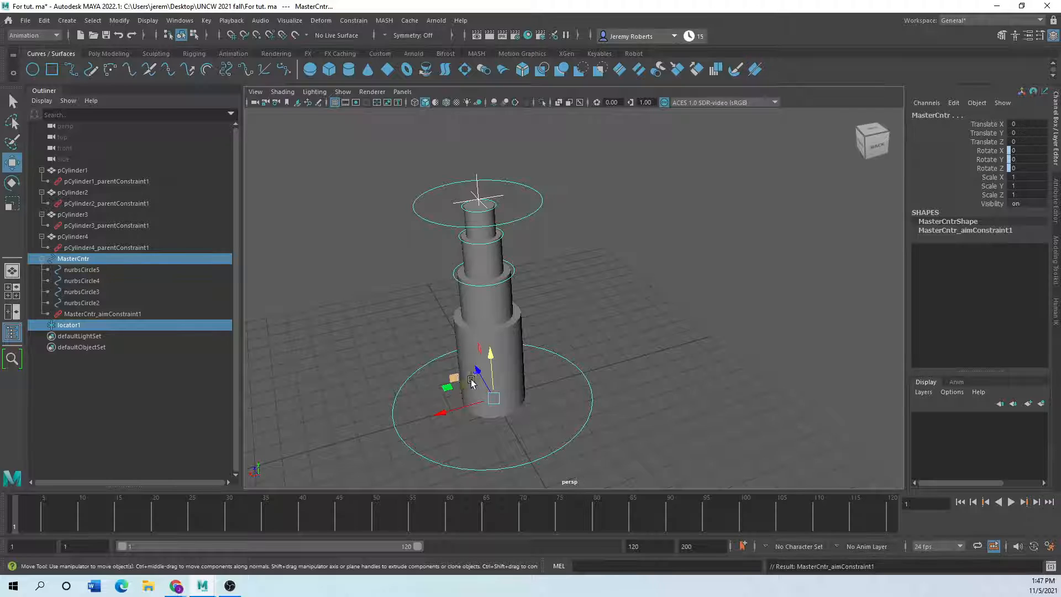
middle_click_drag(468, 379, 509, 369, "alt")
left_click(525, 186)
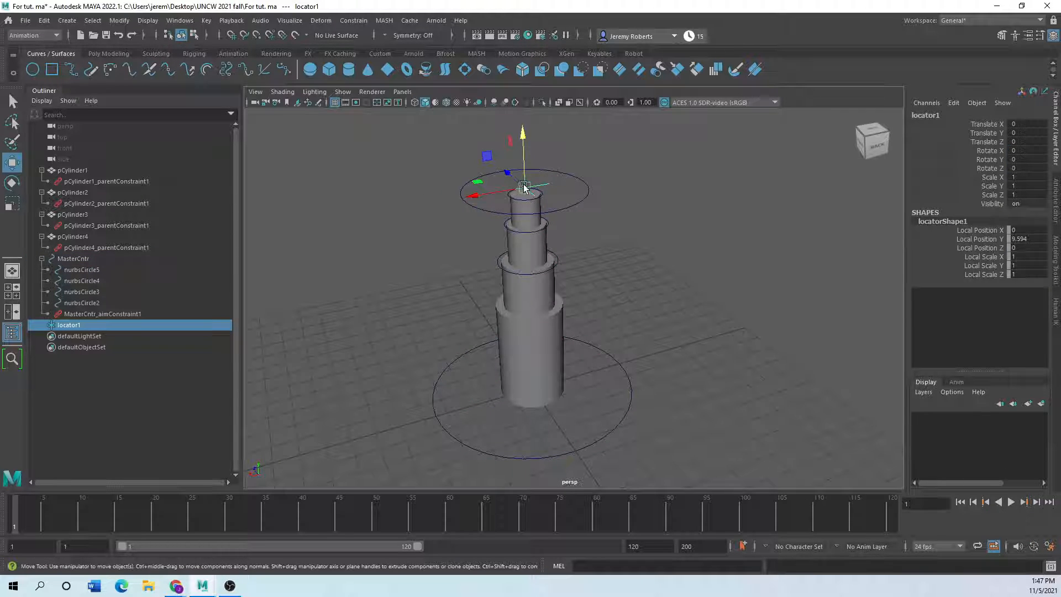
left_click_drag(525, 187, 522, 247)
key("ctrl+z")
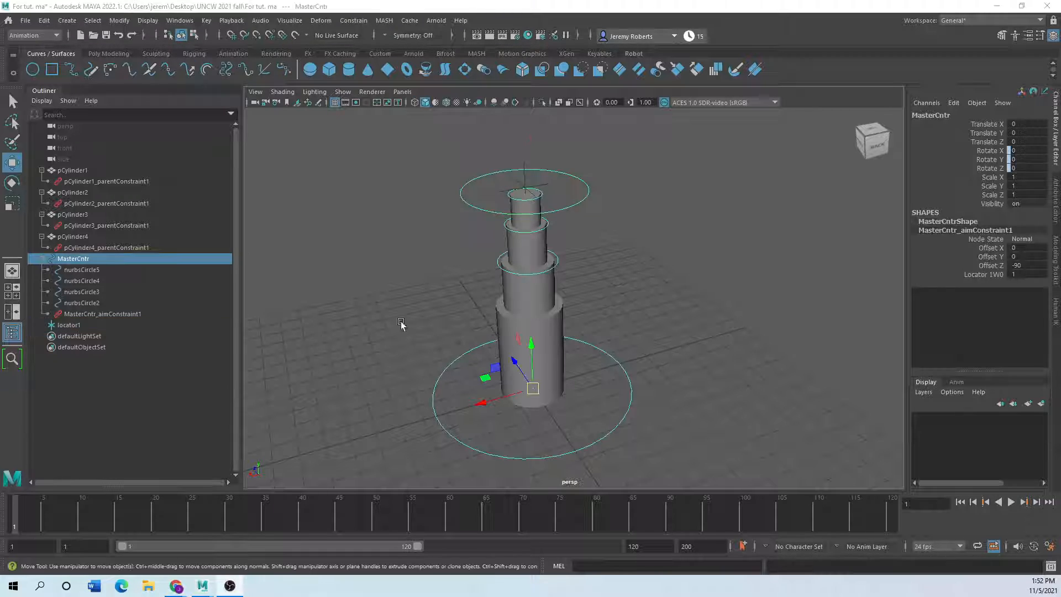
- Move locator1 down beside the cylinder to recheck how MasterCntr follows it, and undo the move
left_click(492, 283)
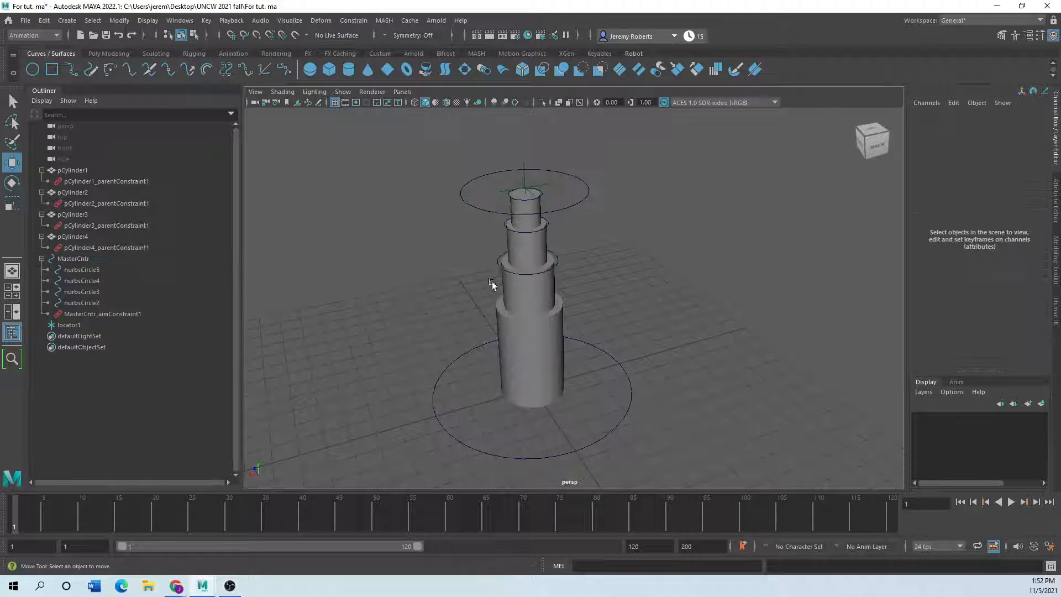
left_click(527, 189)
left_click_drag(527, 188, 519, 278)
key("ctrl+z")
- Parent-constrain the large top control circle, nurbsCircle2, to locator1
scroll(494, 214, "up", 2)
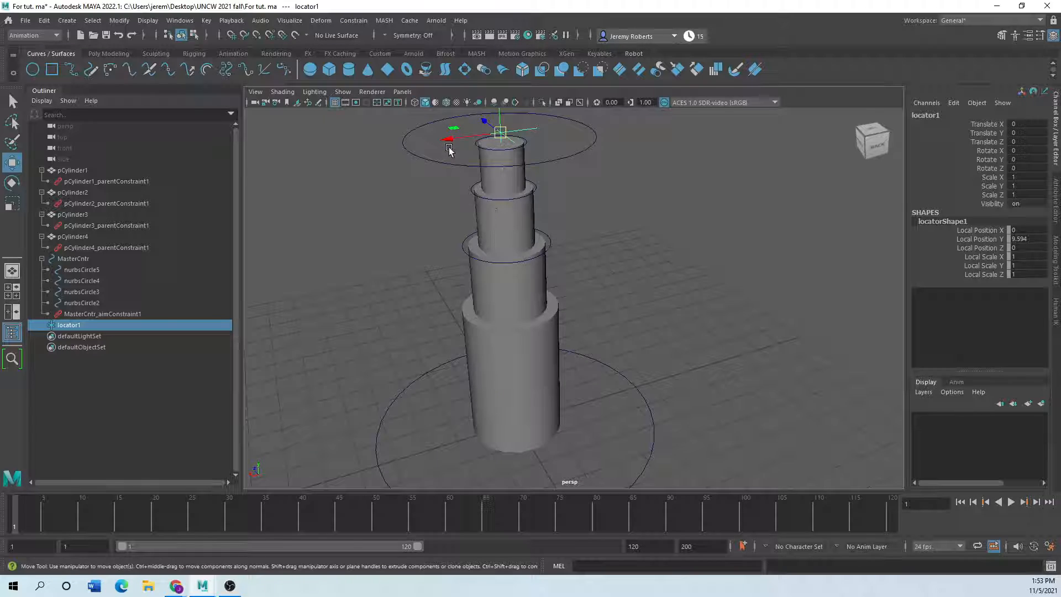
left_click(441, 165, "shift")
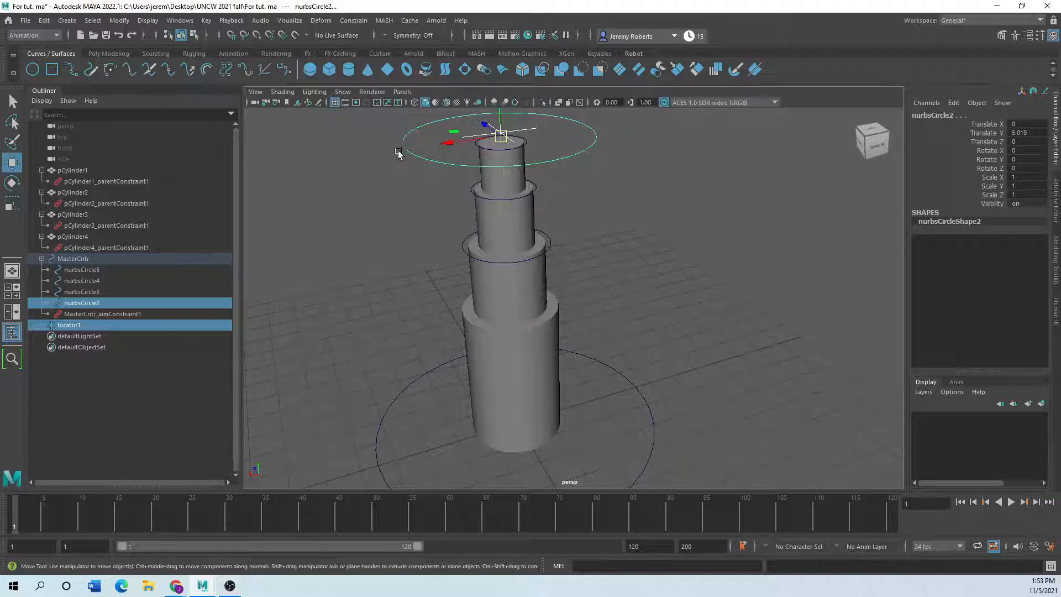
left_click(354, 20)
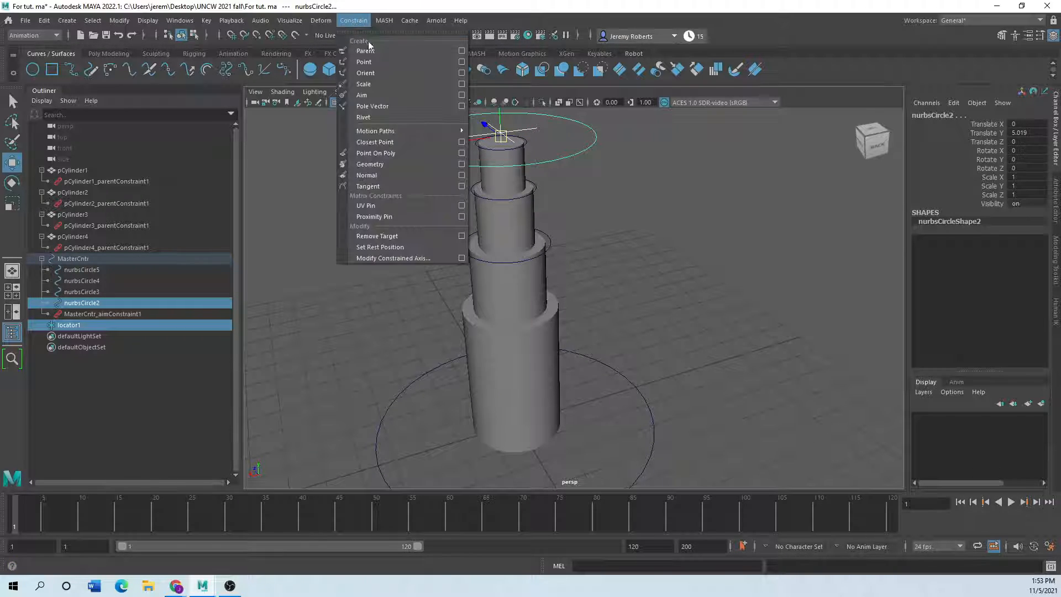
left_click(370, 51)
left_click(404, 225)
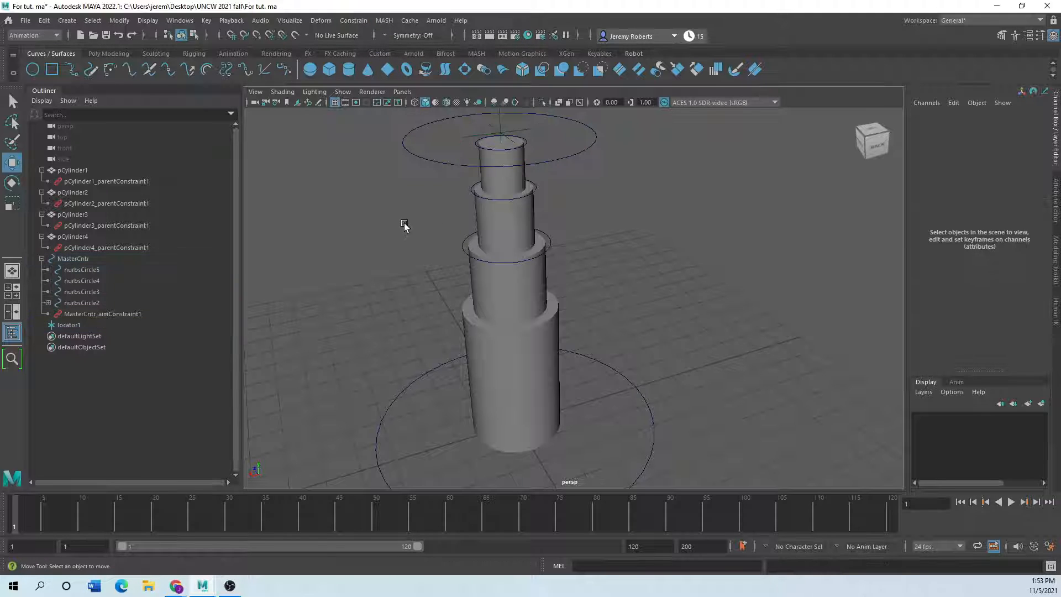
- Move locator1 to test that it drives both the aim and the cylinder's extension, and undo the move
left_click(498, 133)
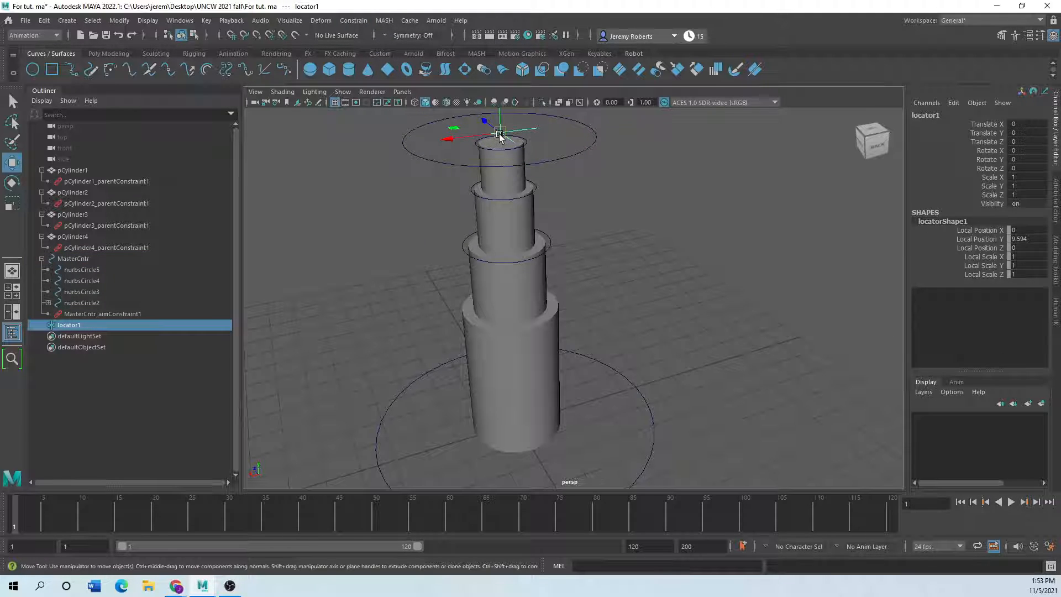
left_click_drag(499, 135, 540, 209)
key("ctrl+z")
- Try moving MasterCntr along X to test shifting the whole rig, and undo the move
scroll(529, 277, "down", 5)
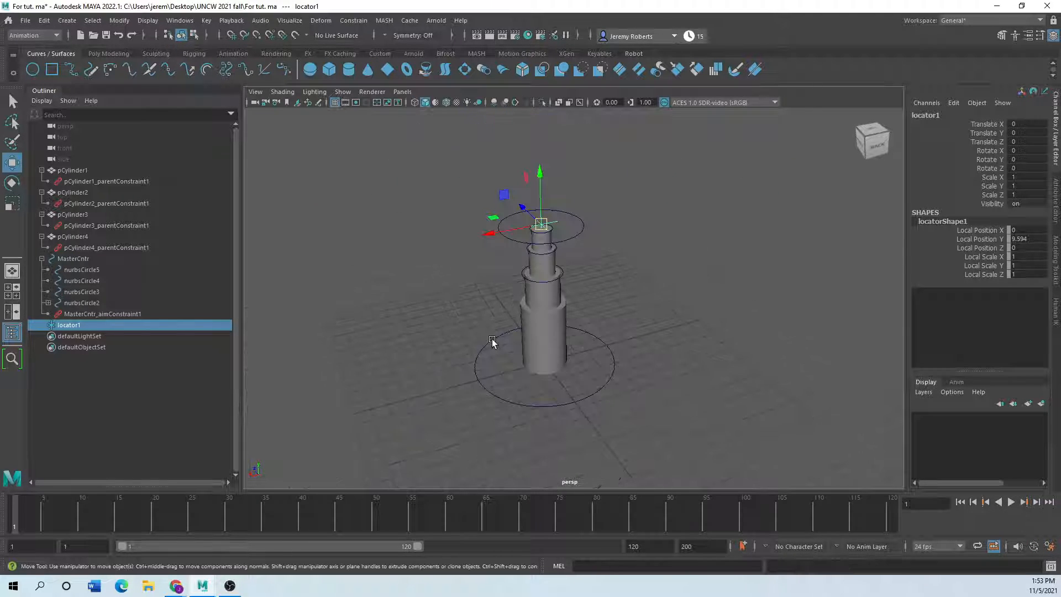
mouse_move(490, 346)
left_mouse_down("alt")
mouse_move(475, 343)
mouse_move(496, 360)
left_mouse_up("alt")
left_click(505, 405)
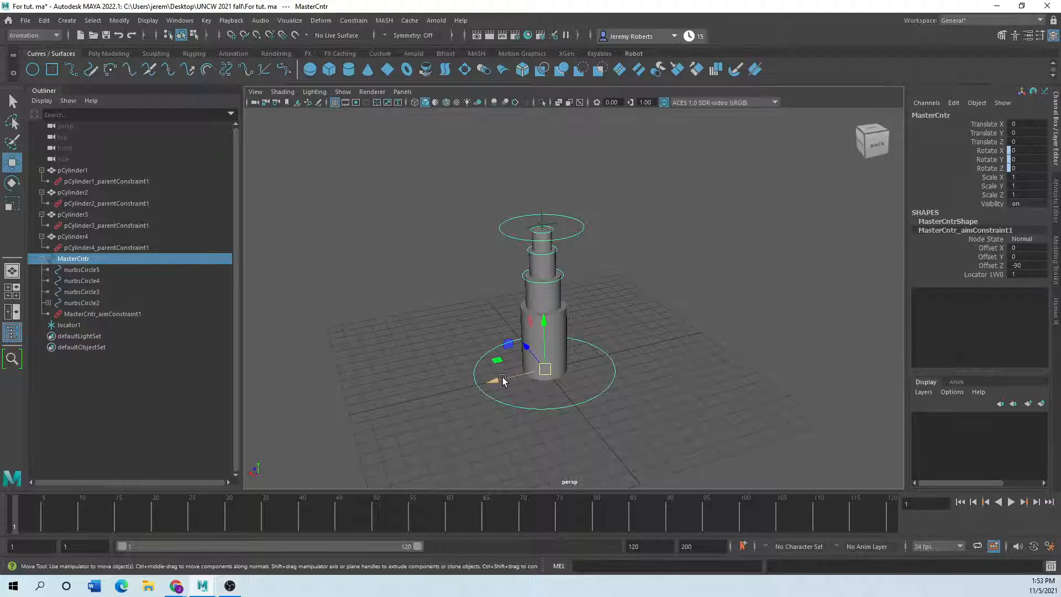
left_click_drag(502, 380, 496, 347)
key("ctrl+z")
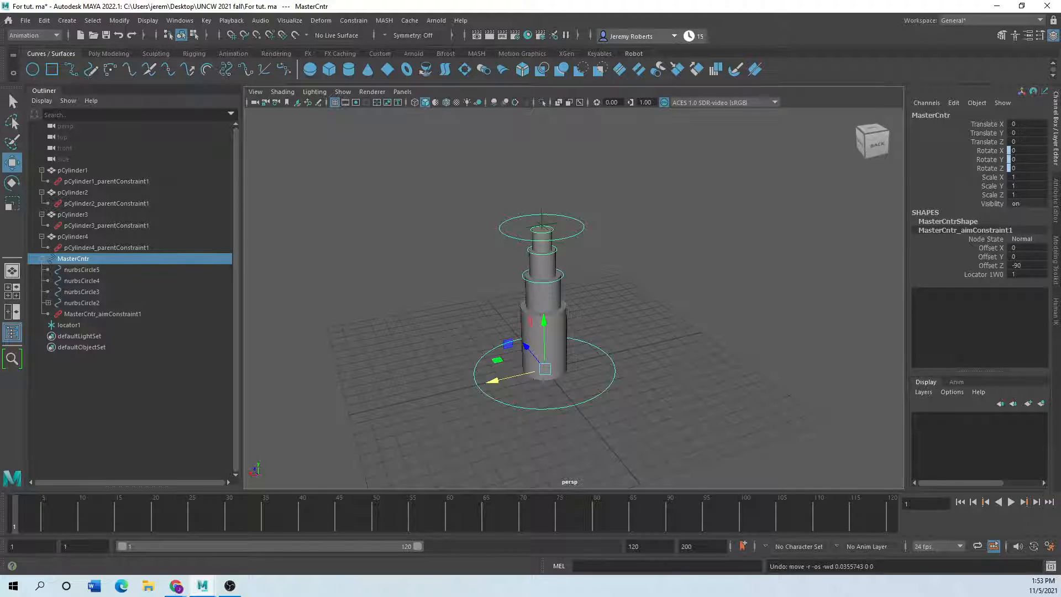
- Create a NURBS circle at the origin and scale it uniformly to about 5.235, slightly larger than MasterCntr
left_click(33, 73)
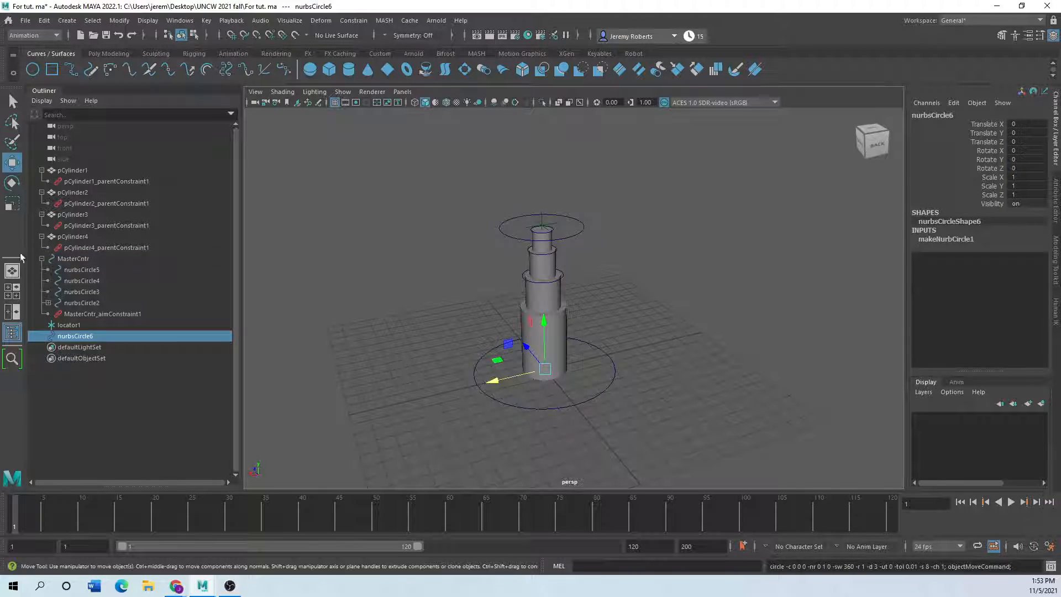
left_click(12, 203)
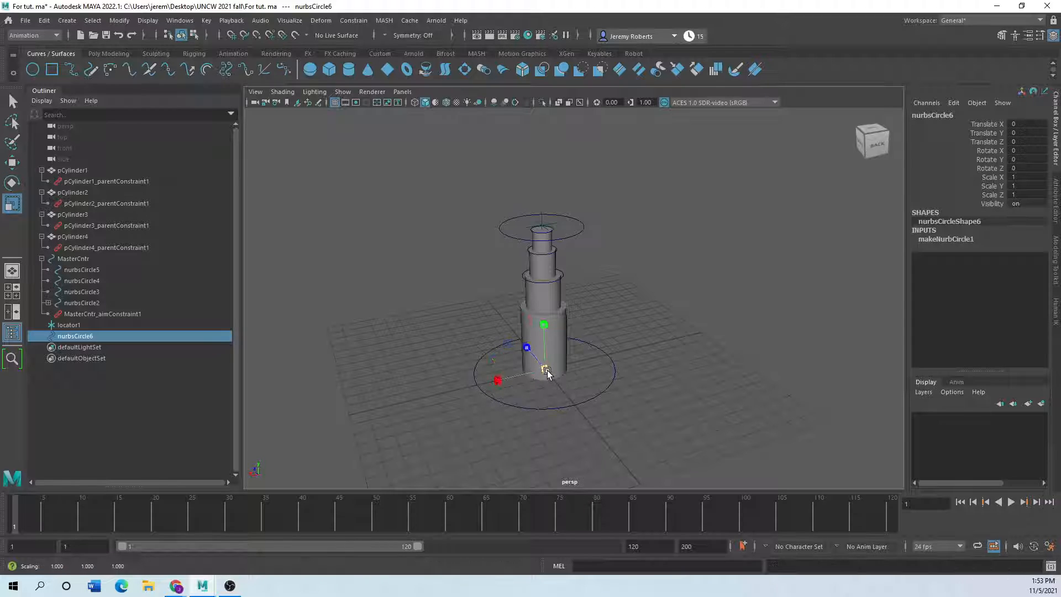
left_click_drag(546, 370, 652, 378)
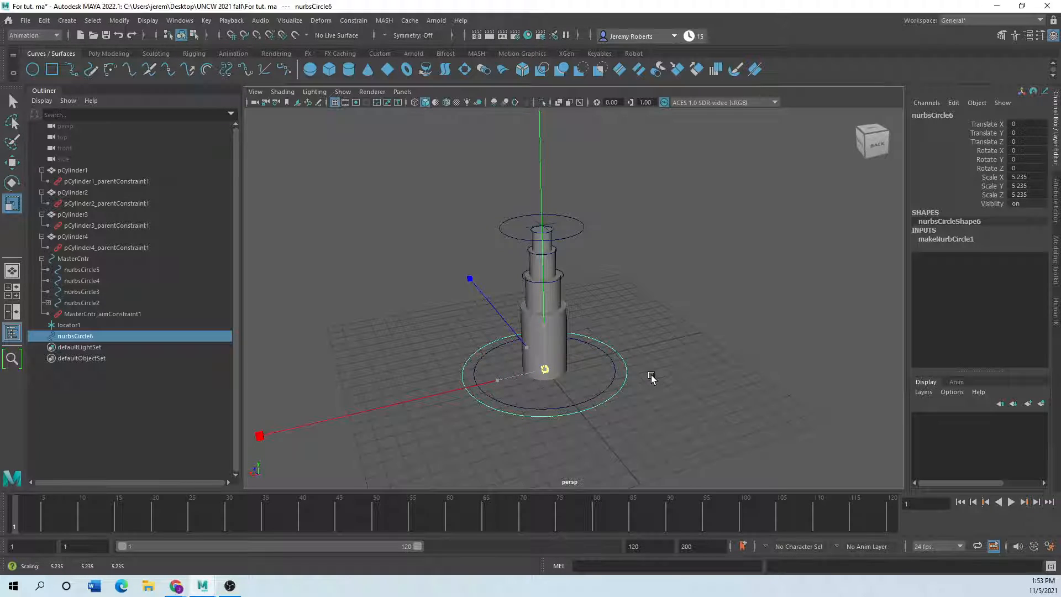
- Delete the new outer circle's construction history and freeze its transformations
left_click(430, 417)
left_click_drag(466, 380, 443, 402)
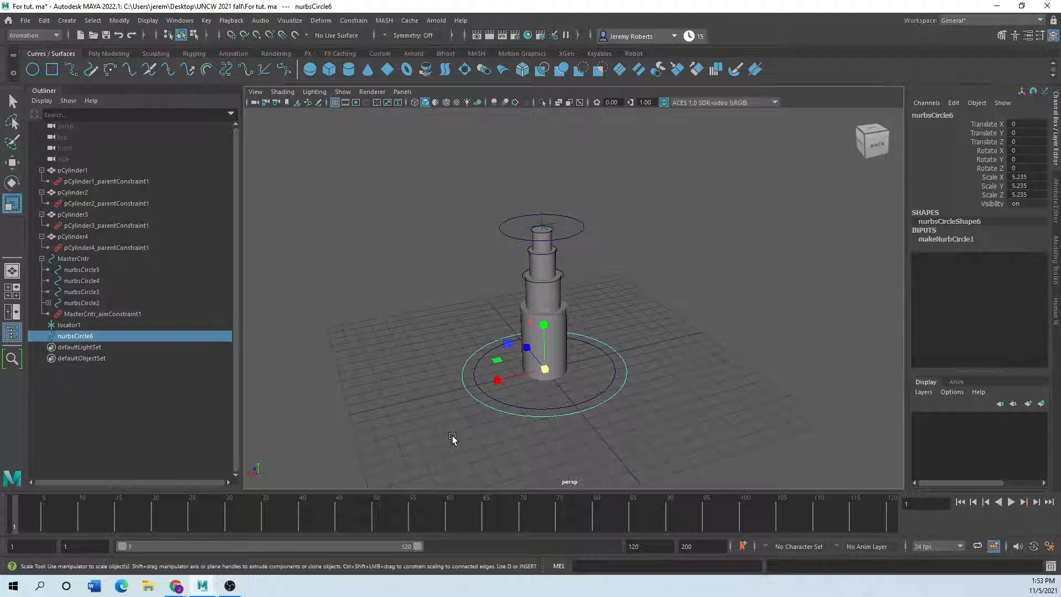
left_click(40, 21)
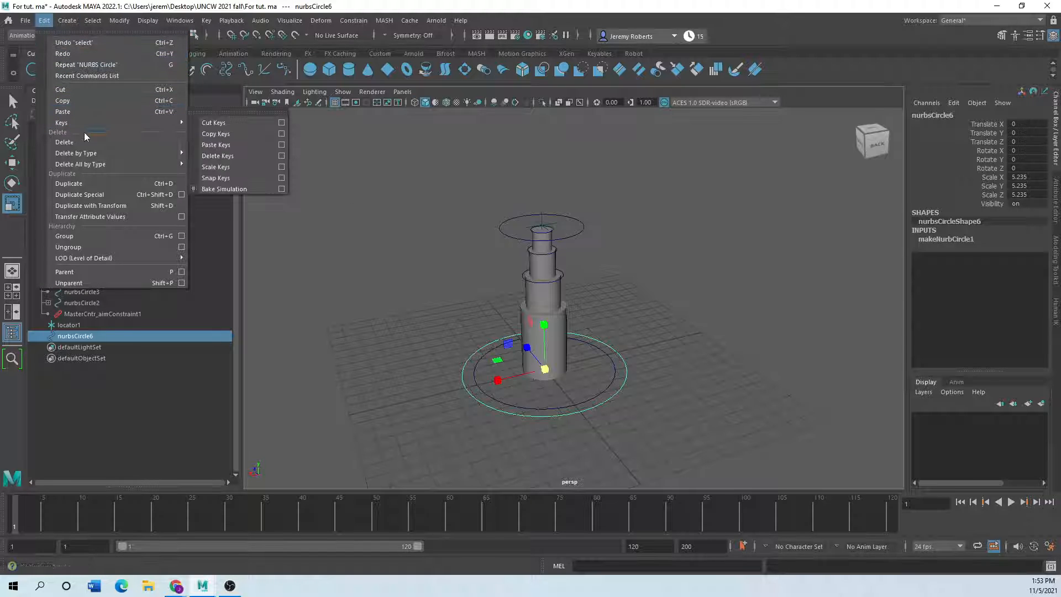
mouse_move(125, 152)
left_click(208, 152)
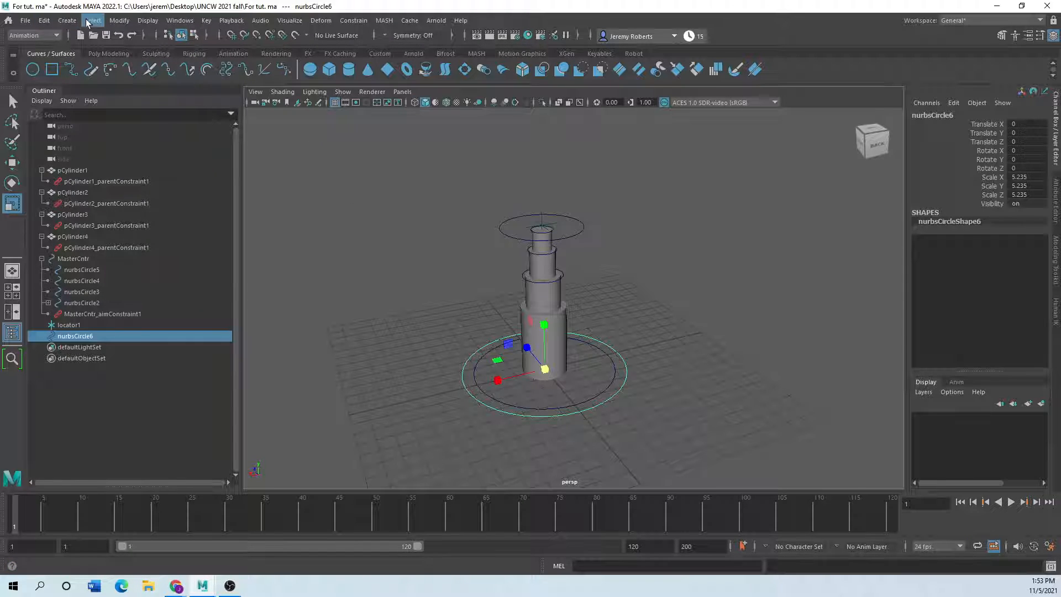
left_click(119, 21)
left_click(145, 70)
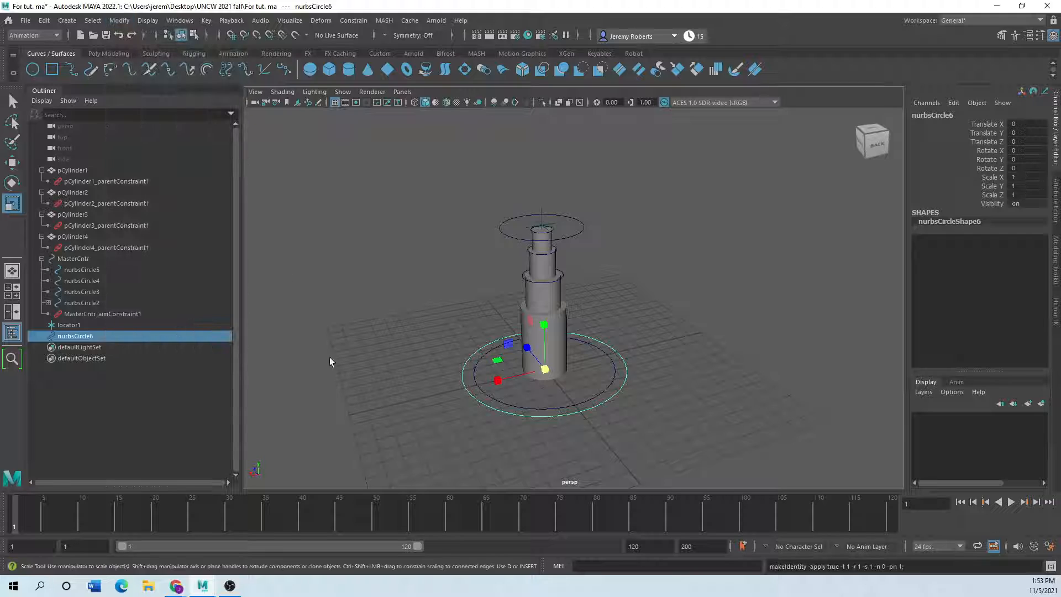
- Parent MasterCntr under the new outer circle around the cylinder's base
scroll(385, 411, "up", 2)
left_click(455, 413)
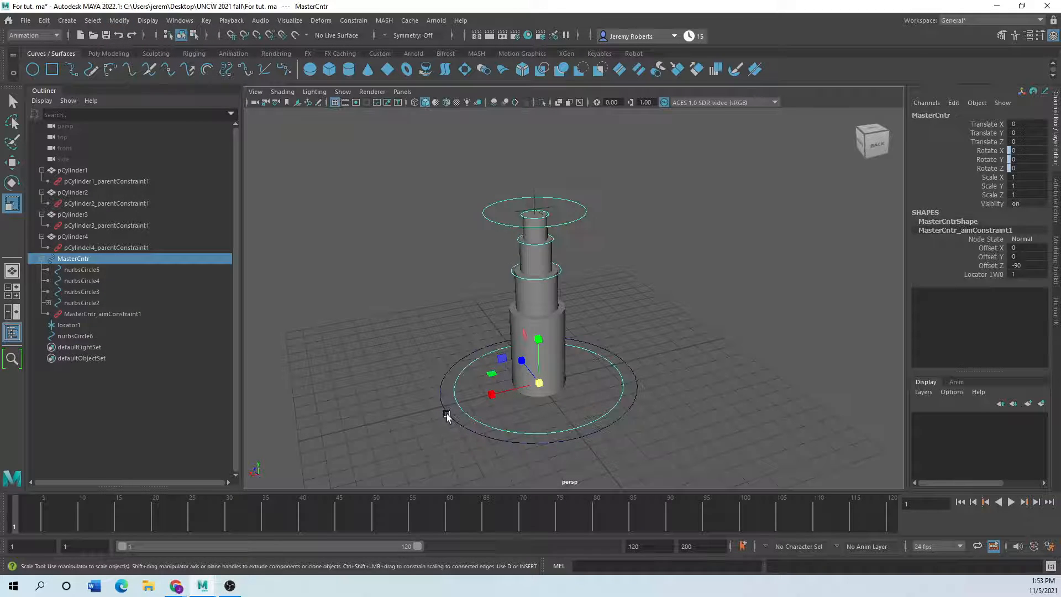
left_click(437, 422, "shift")
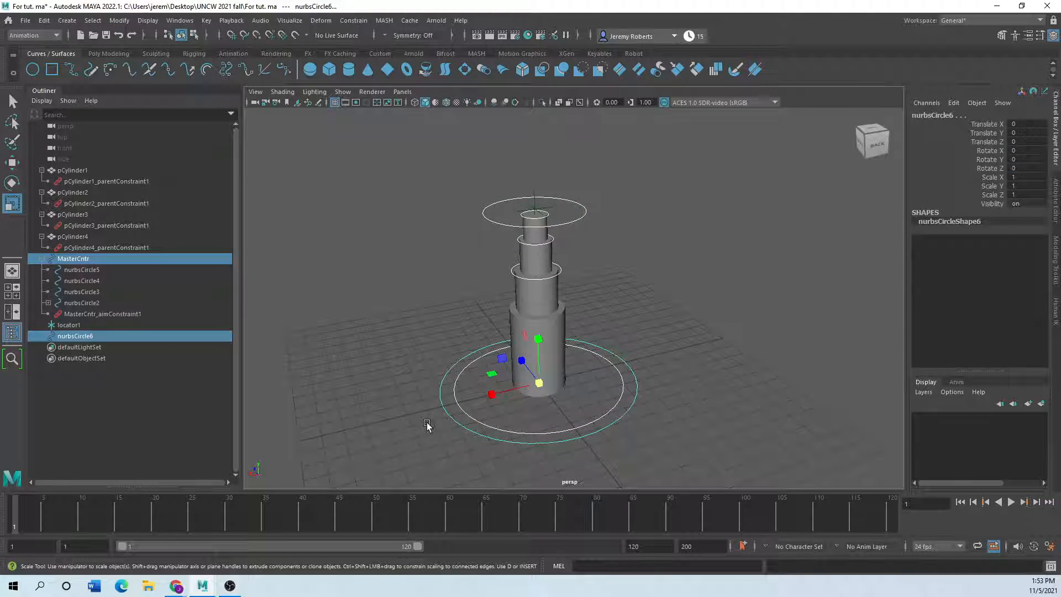
key("p")
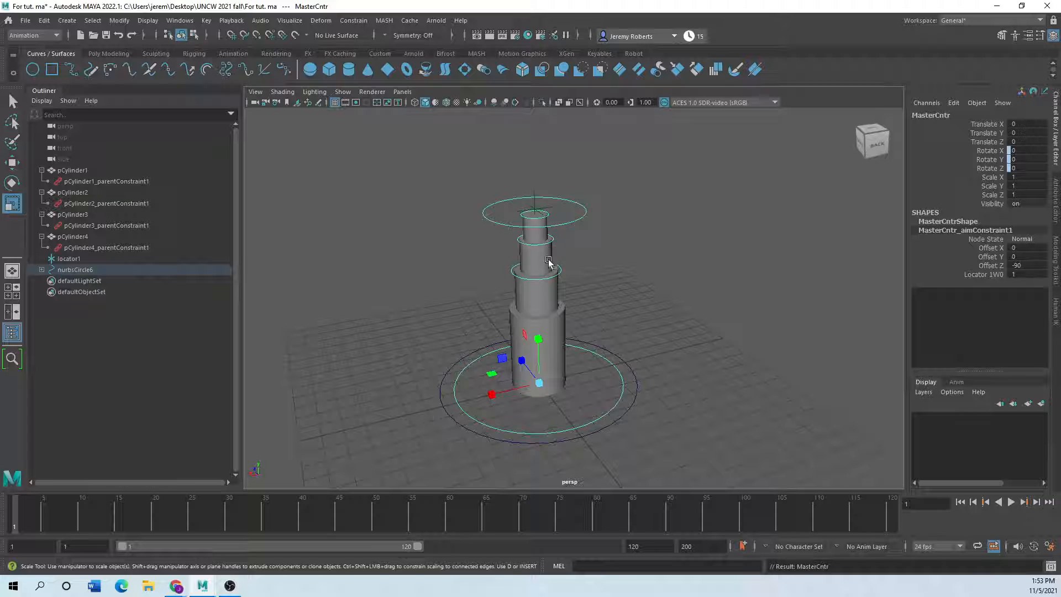
- Parent locator1 under the outer base circle
left_click(535, 205)
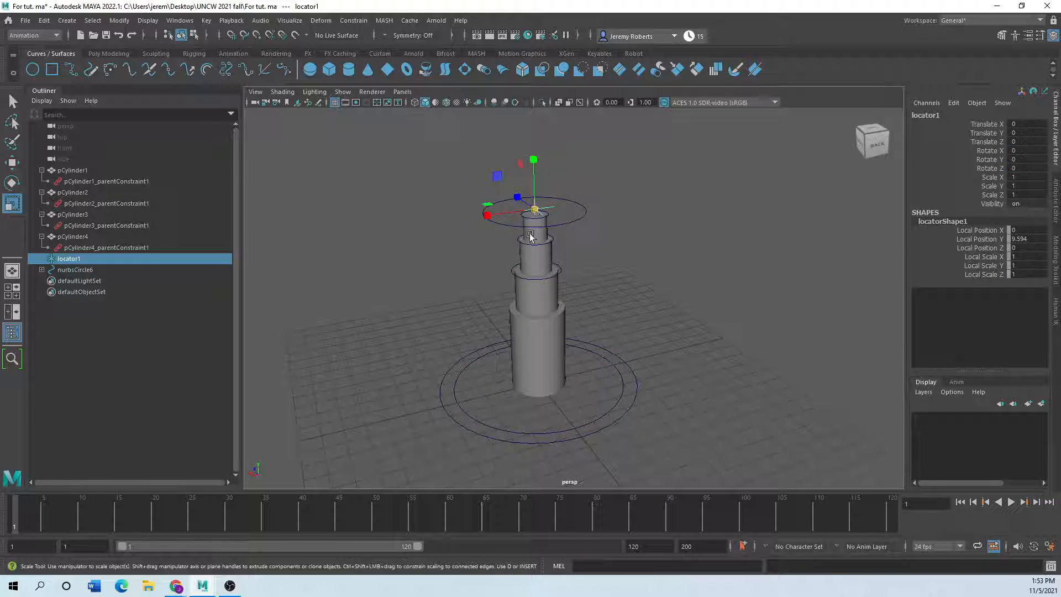
left_click(446, 407, "shift")
key("p")
left_click(407, 429)
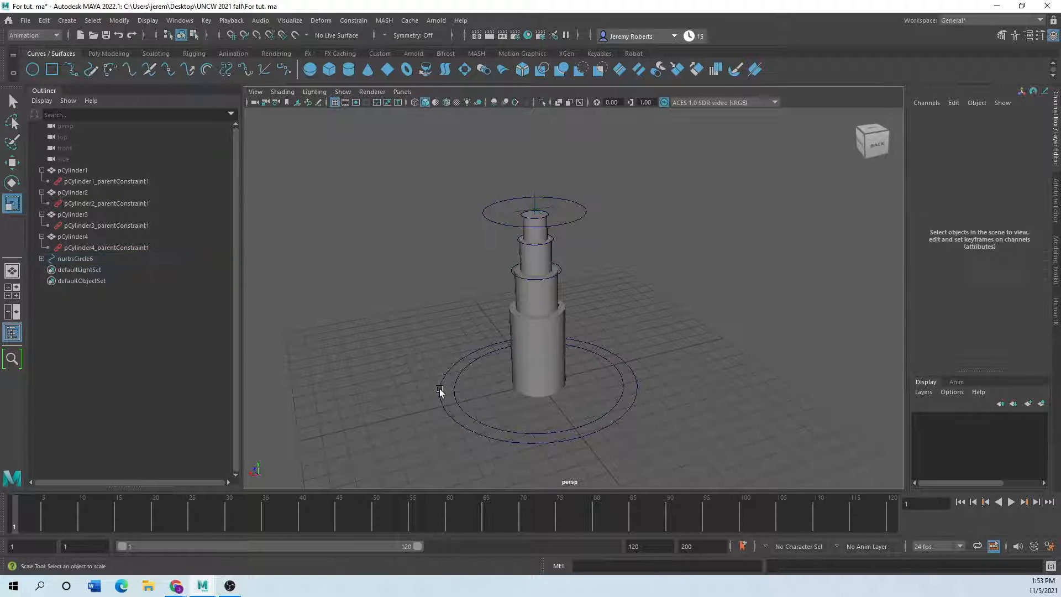
- Test the rig by moving the outer circle to about -11.6 in X, and move locator1 to tilt and retract the cylinder
left_click(441, 390)
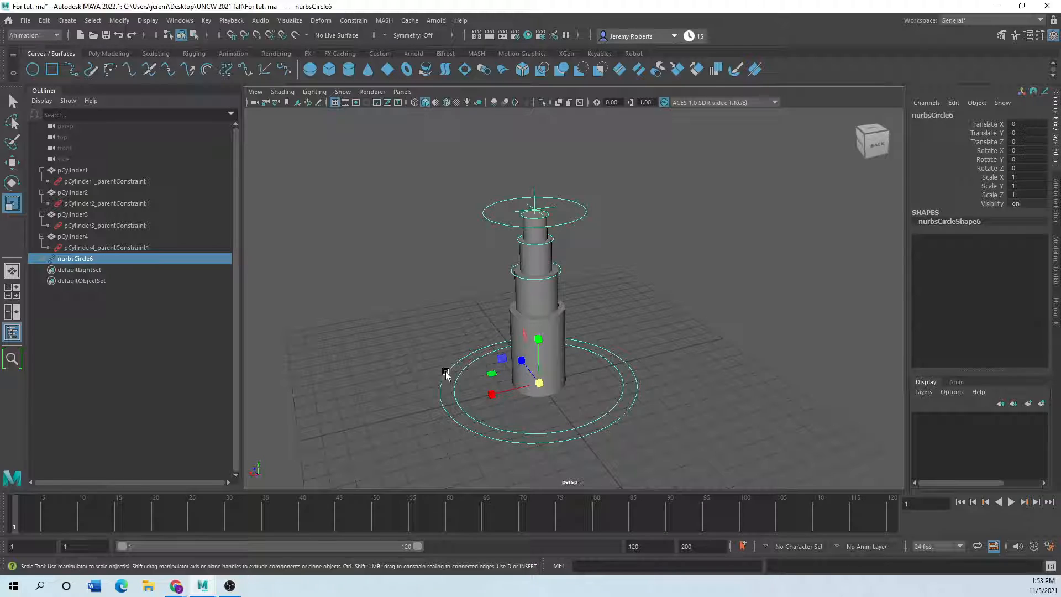
left_click(10, 167)
left_click_drag(494, 392, 677, 339)
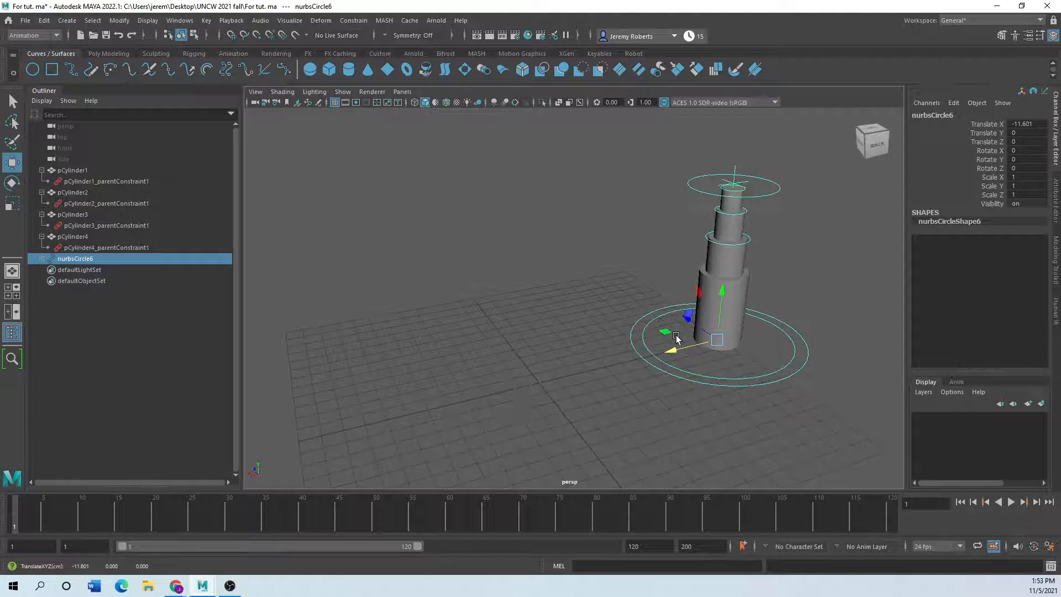
left_click(652, 355)
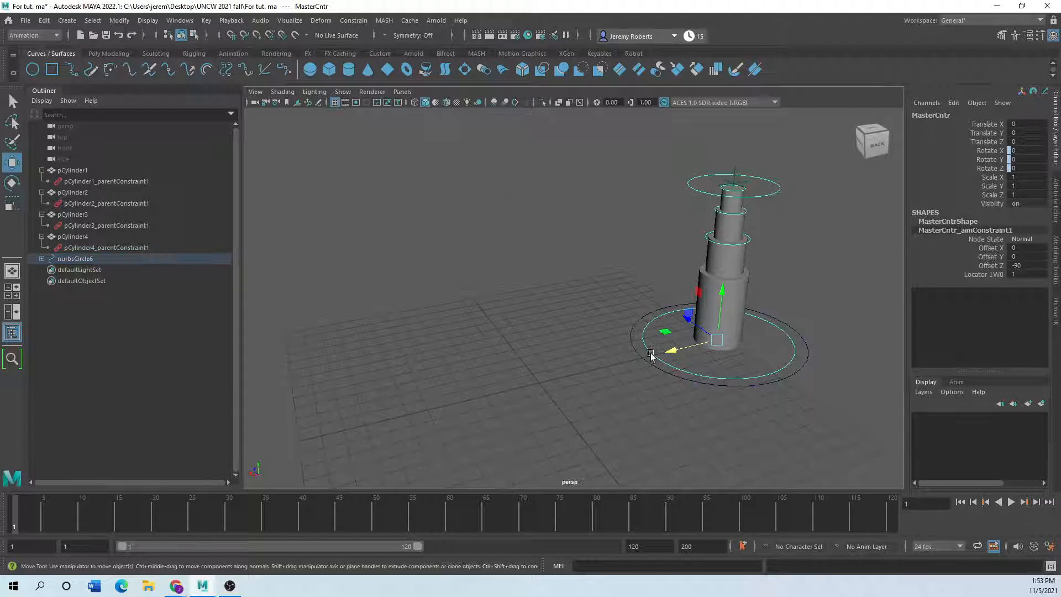
left_click(734, 187)
left_click_drag(733, 191, 686, 259)
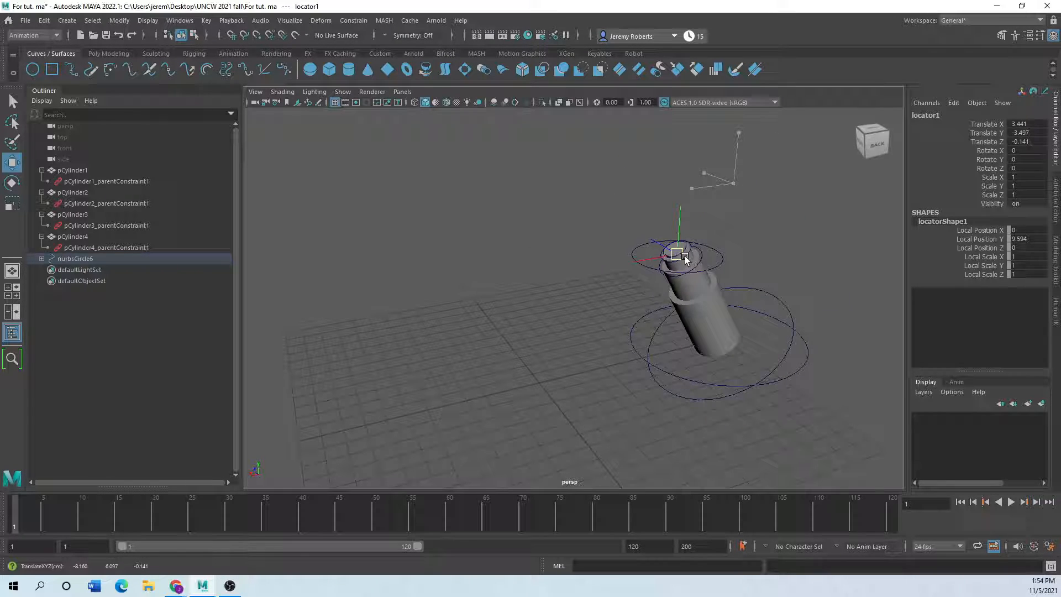
- Reset the outer base circle's Translate X to 0
left_click(636, 358)
double_click(1032, 122)
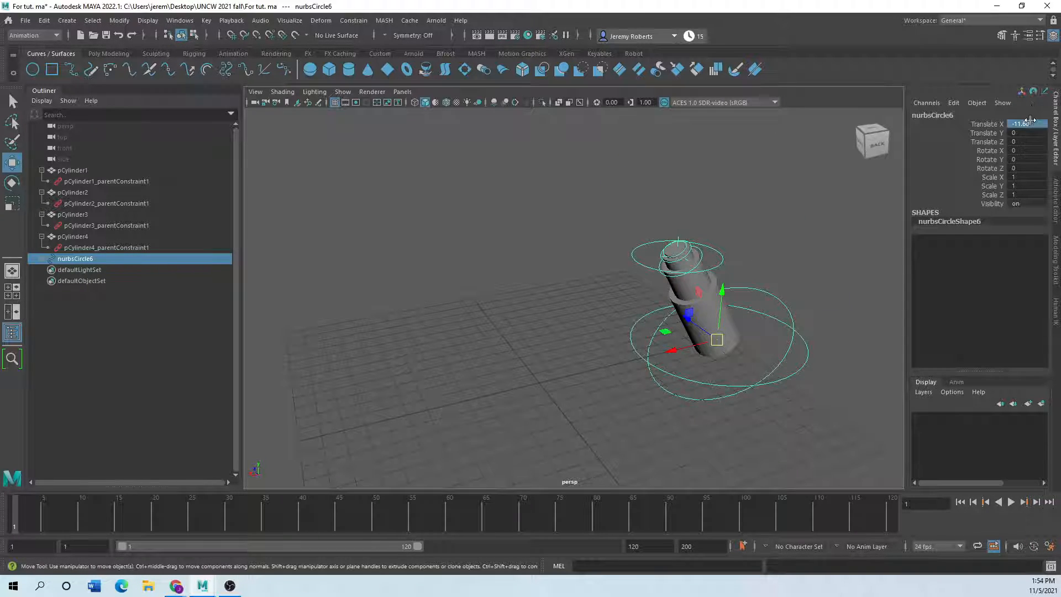
key("Return")
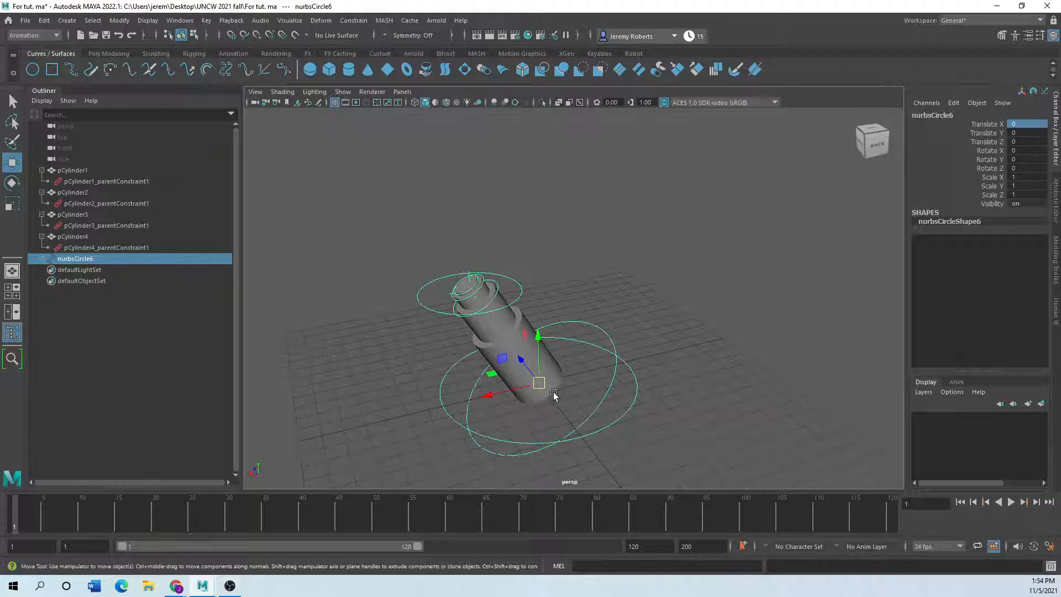
- Set MasterCntr's Rotate X, Y and Z to 0
left_click_drag(628, 311, 601, 342)
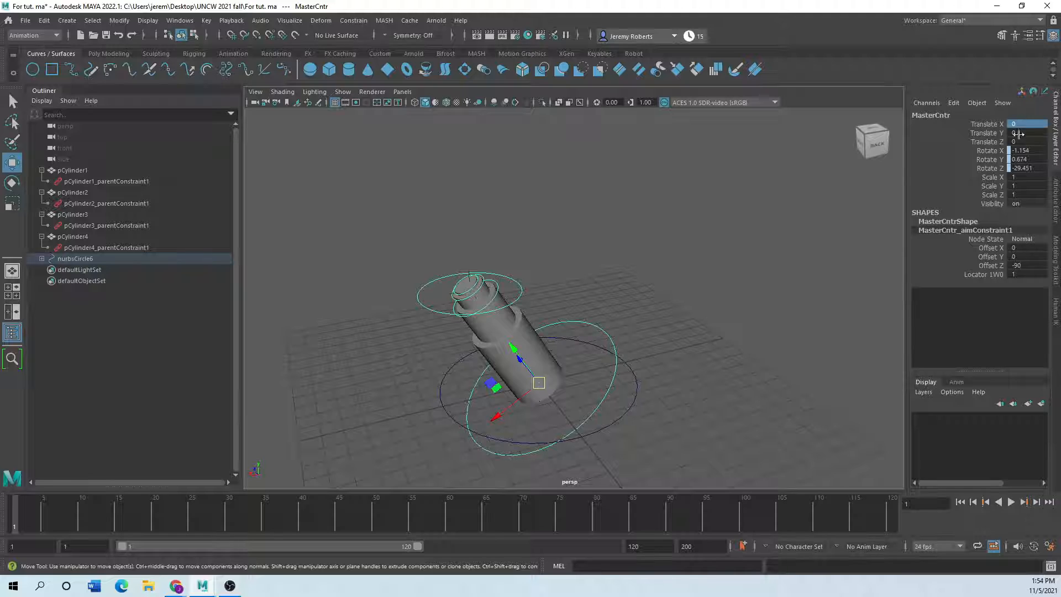
double_click(1032, 151)
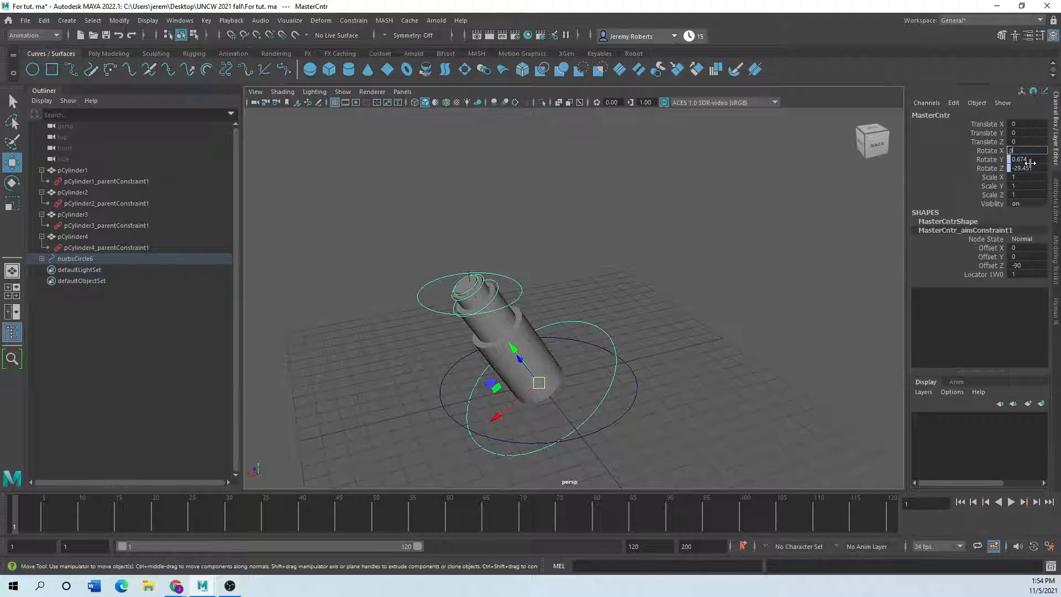
double_click(1032, 159)
type("0")
double_click(1029, 168)
type("0")
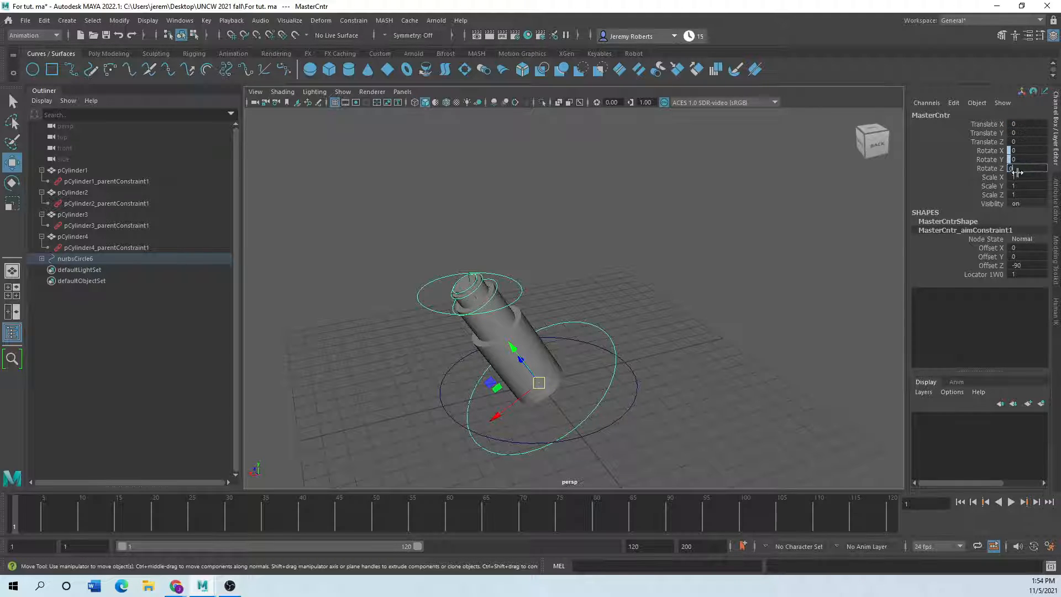
key("Return")
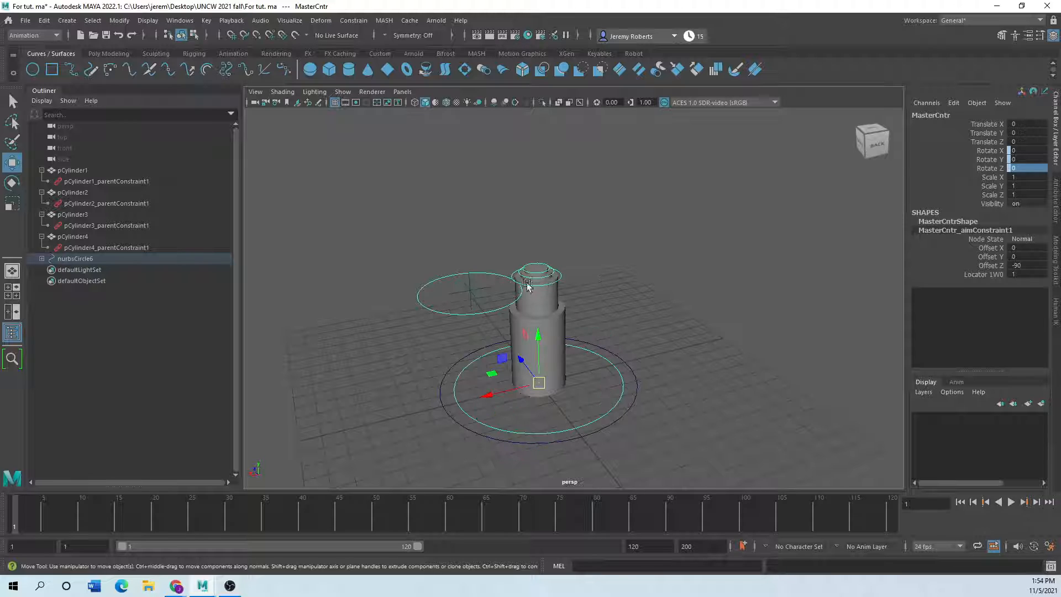
- Reset locator1's Translate X, Y and Z to 0 and clear the selection
left_click(469, 298)
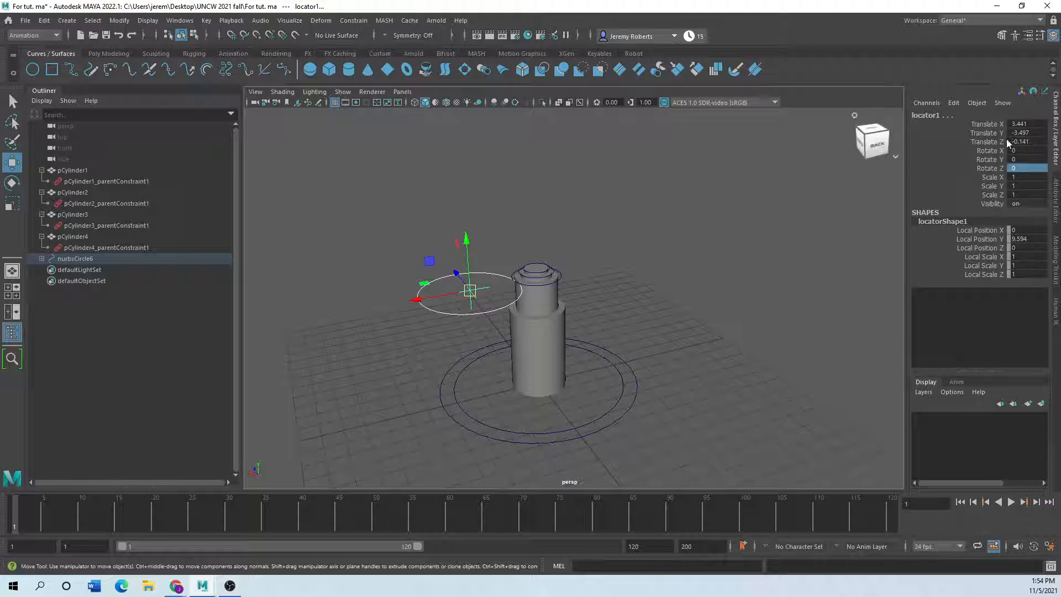
double_click(1029, 124)
type("0")
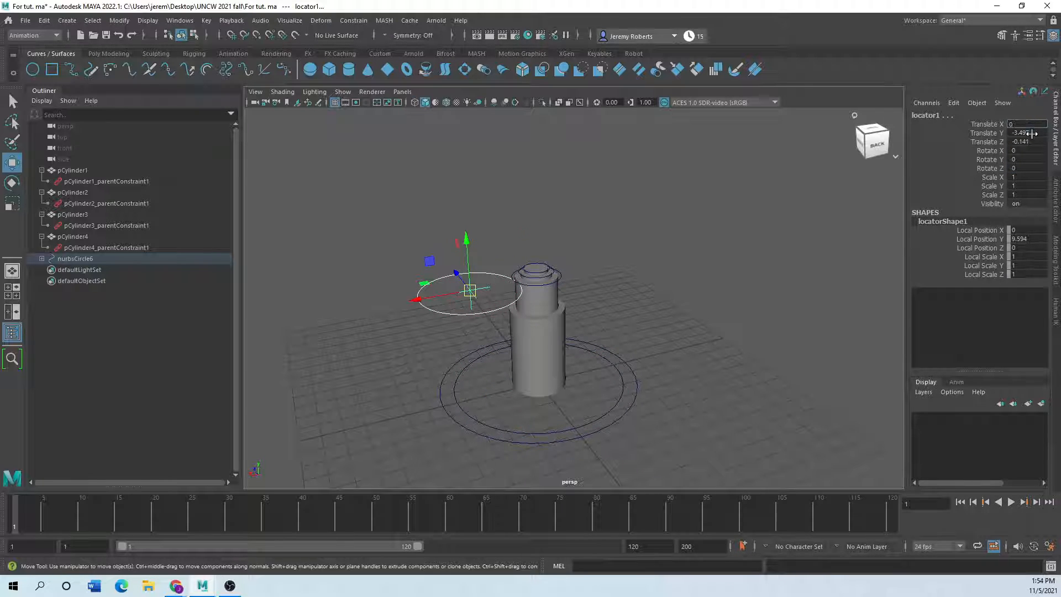
double_click(1030, 132)
type("0")
double_click(1032, 141)
type("0")
key("Return")
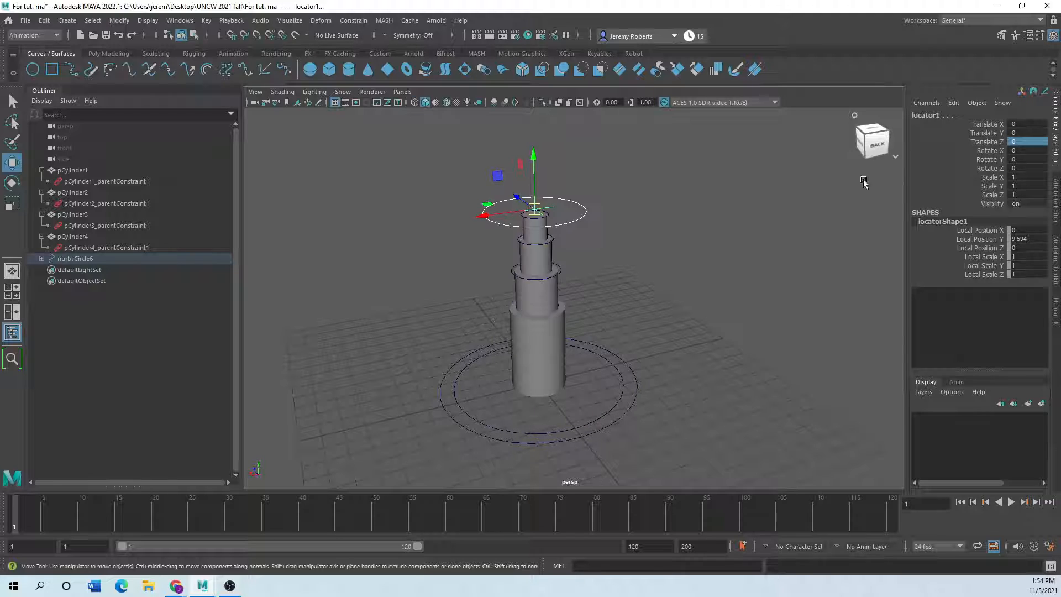
left_click(664, 337)
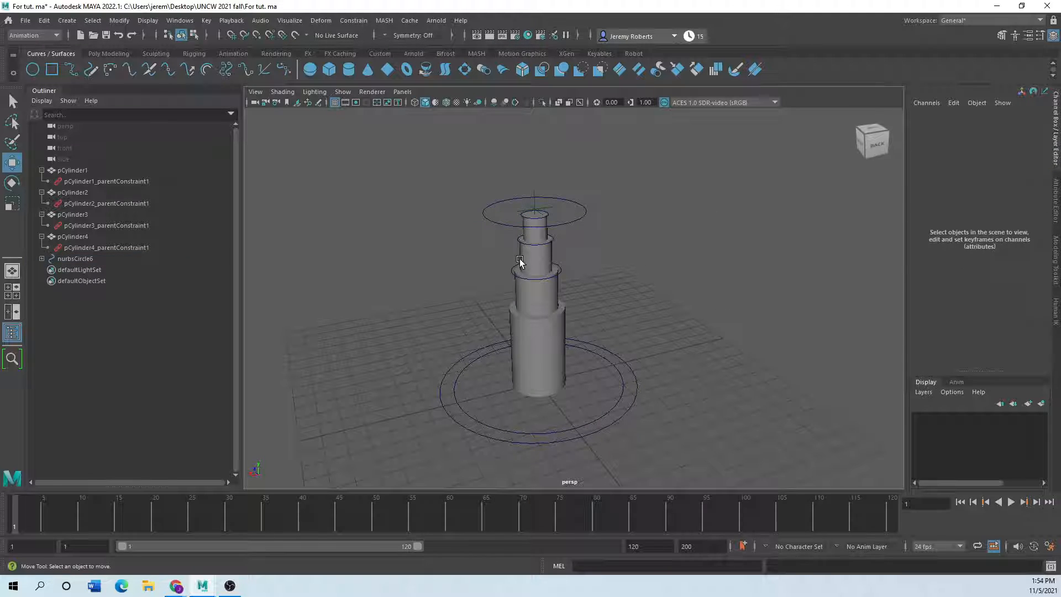
- Expand the outer circle's hierarchy in the Outliner, including MasterCntr and nurbsCircle2, to examine the parenting and constraints
left_click(41, 258)
left_click(48, 270)
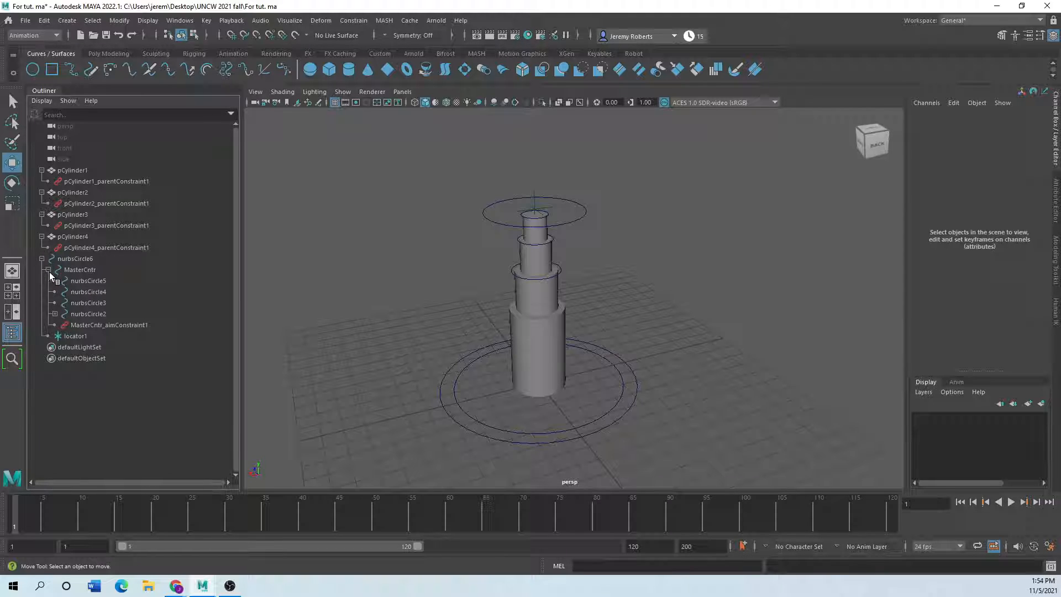
left_click(54, 314)
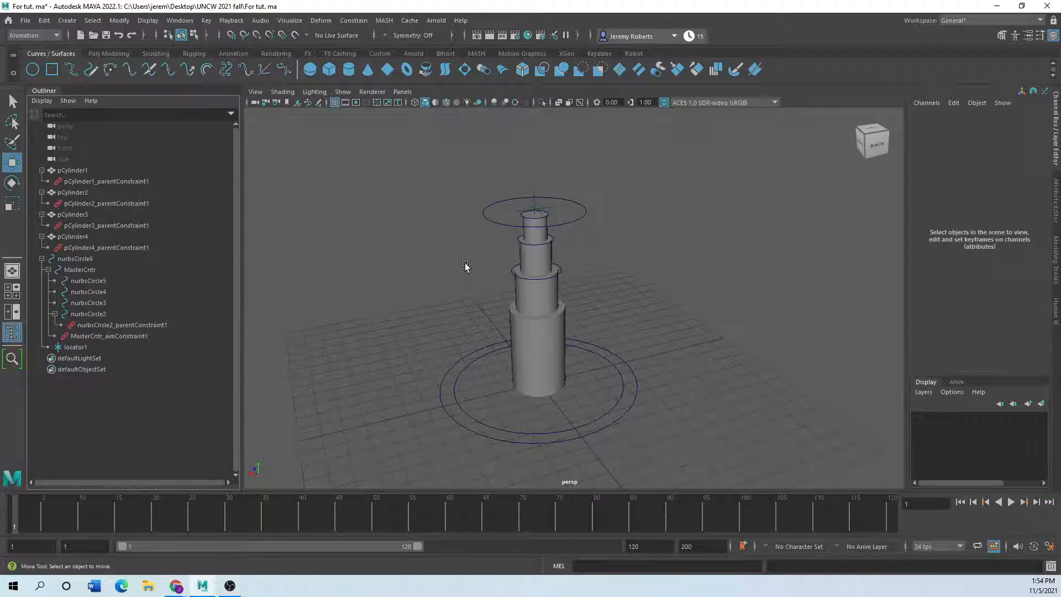